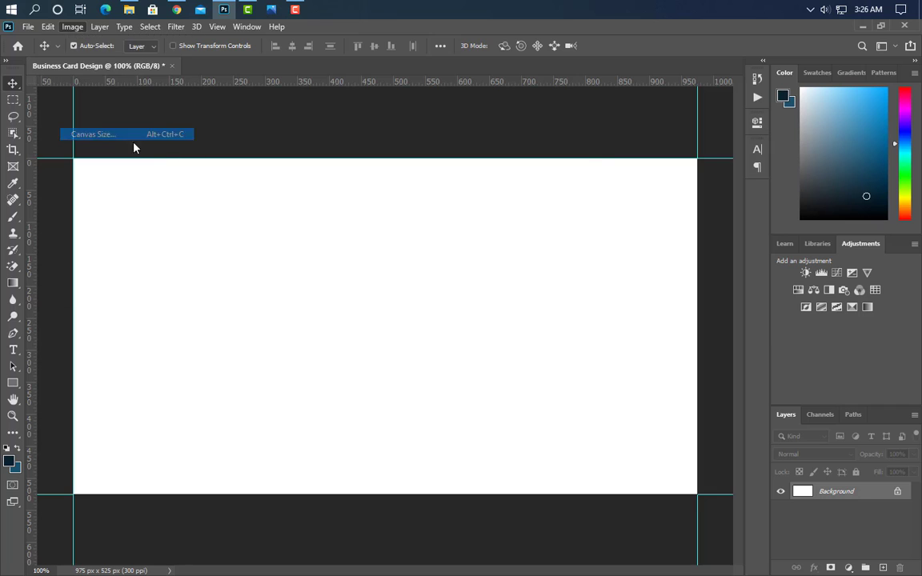
# Enlarge the canvas to 3.5 × 2 inches and add guides along its edges.
pyautogui.click(493, 206)
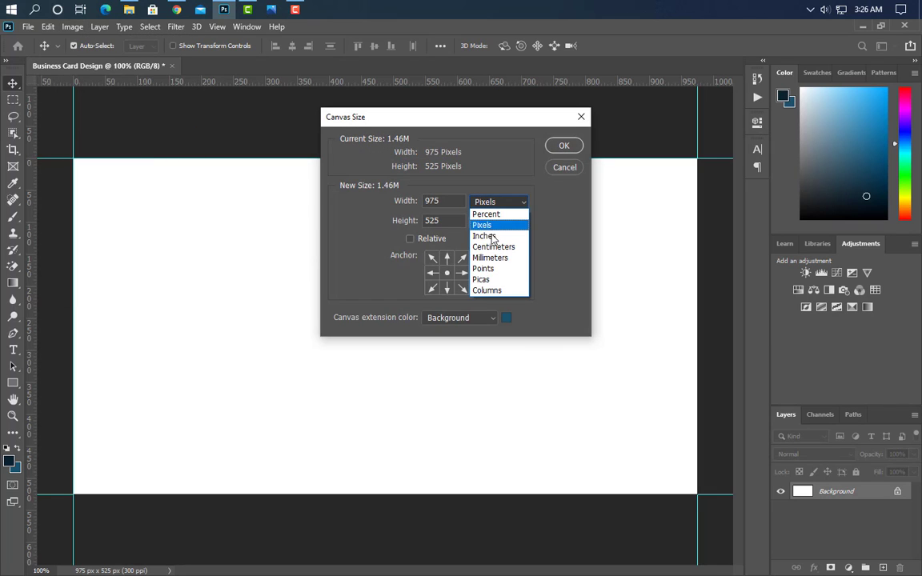
pyautogui.click(488, 234)
pyautogui.write('3.5')
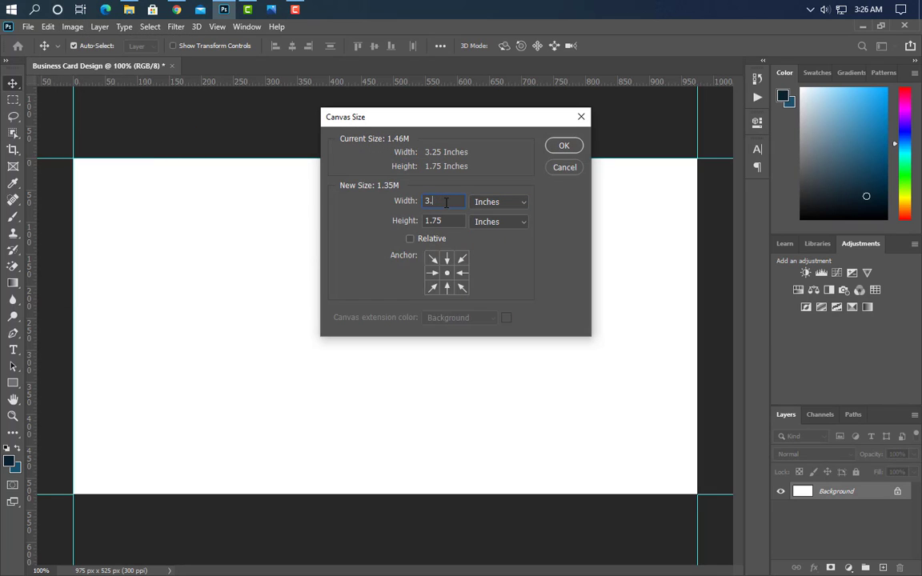
pyautogui.doubleClick(433, 221)
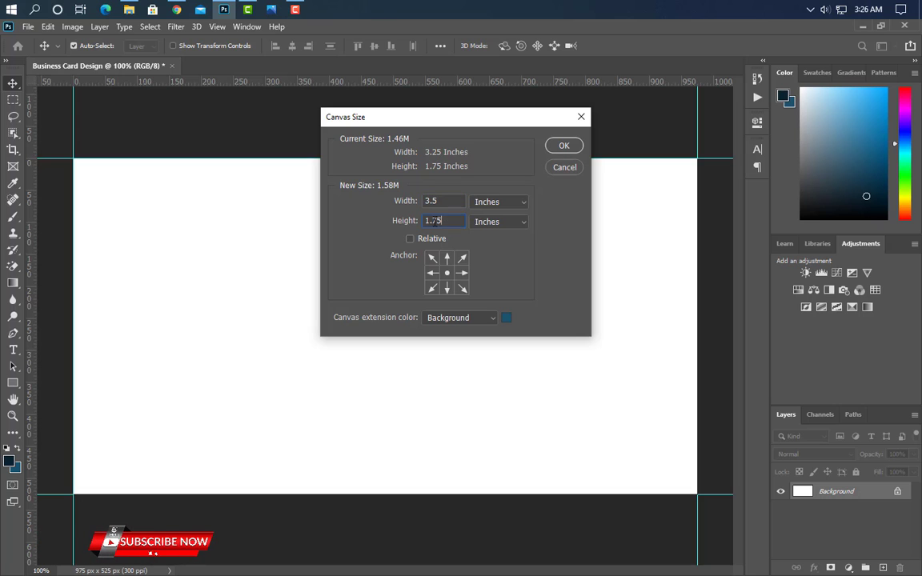
pyautogui.click(563, 146)
pyautogui.moveTo(422, 83); pyautogui.dragTo(409, 518)
pyautogui.moveTo(31, 433); pyautogui.dragTo(722, 392)
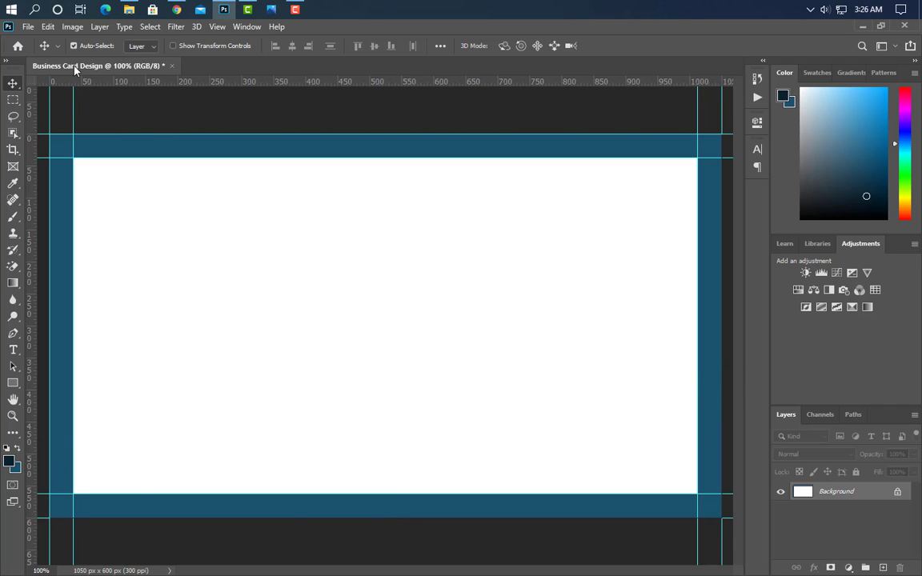
# Enlarge the canvas again to 3.75 × 2.25 inches (1125 × 675 px) and fit it on screen.
pyautogui.click(73, 26)
pyautogui.click(92, 134)
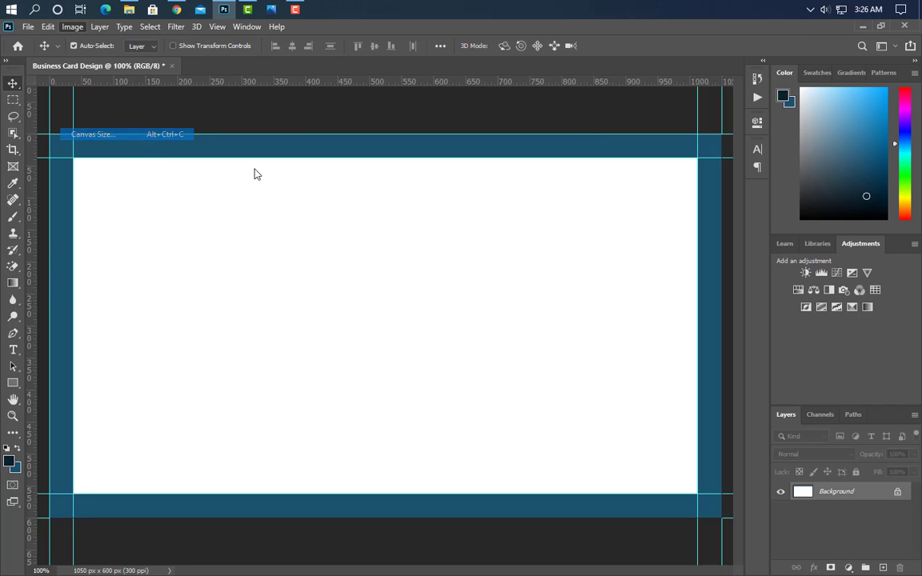
pyautogui.click(519, 204)
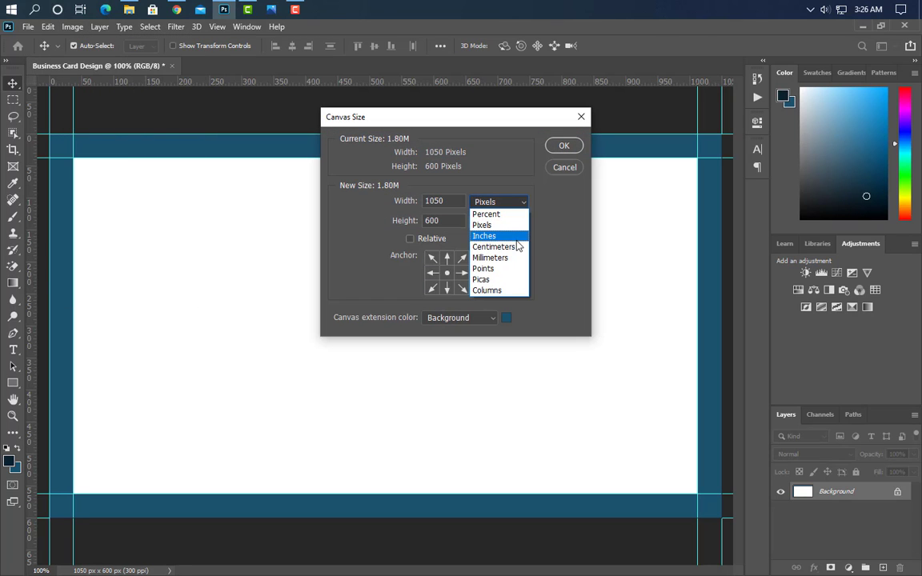
pyautogui.click(470, 237)
pyautogui.press('BackSpace')
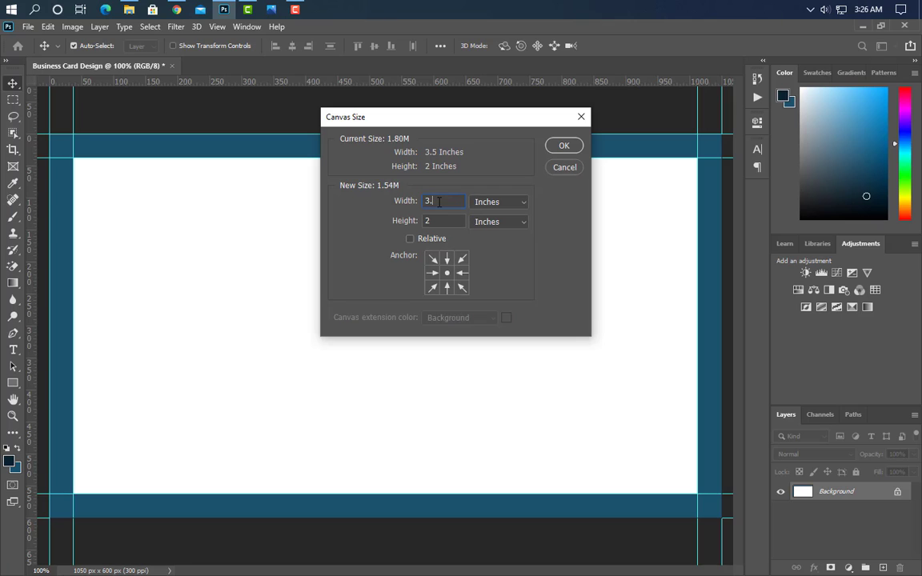
pyautogui.write('75')
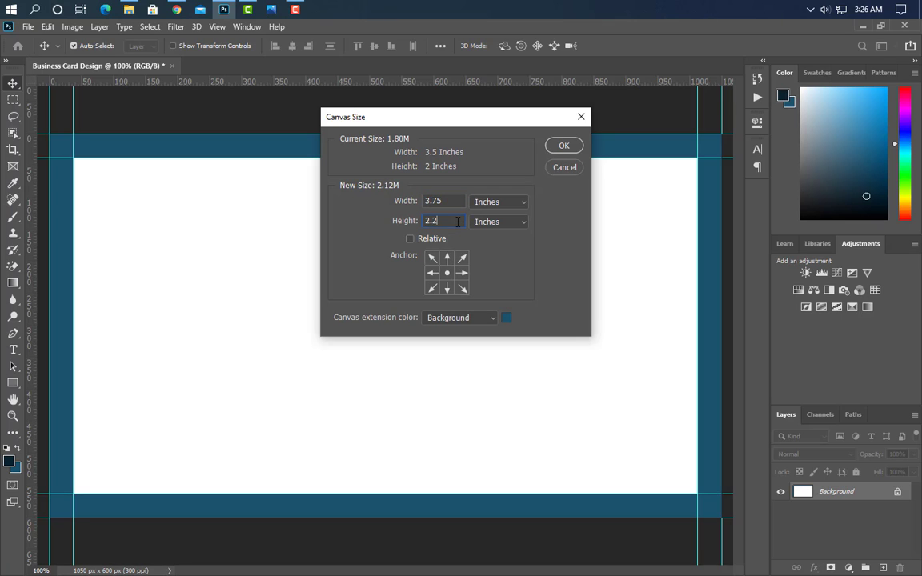
pyautogui.click(565, 149)
pyautogui.hotkey('ctrl', '0')
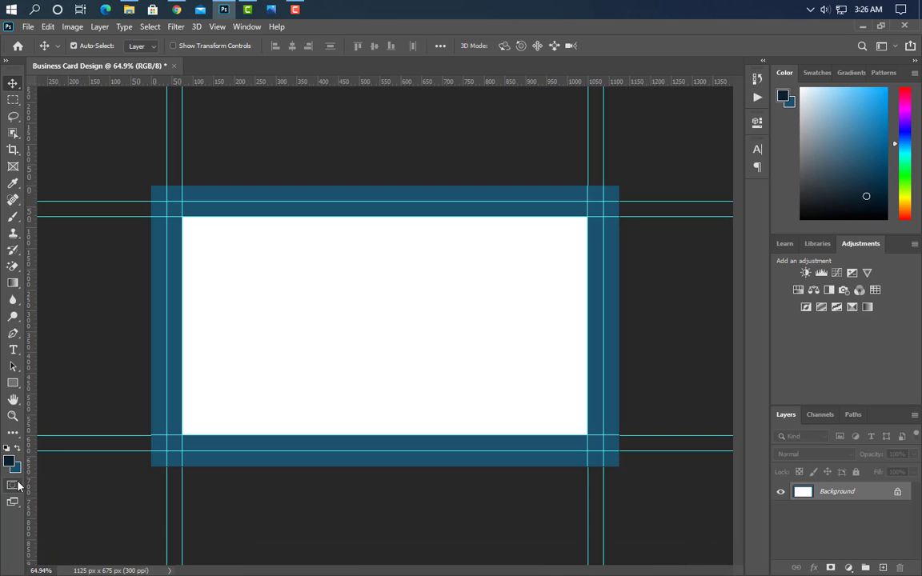
# Set the foreground colour to white and fill the canvas with it.
pyautogui.click(10, 462)
pyautogui.click(361, 305)
pyautogui.click(873, 174)
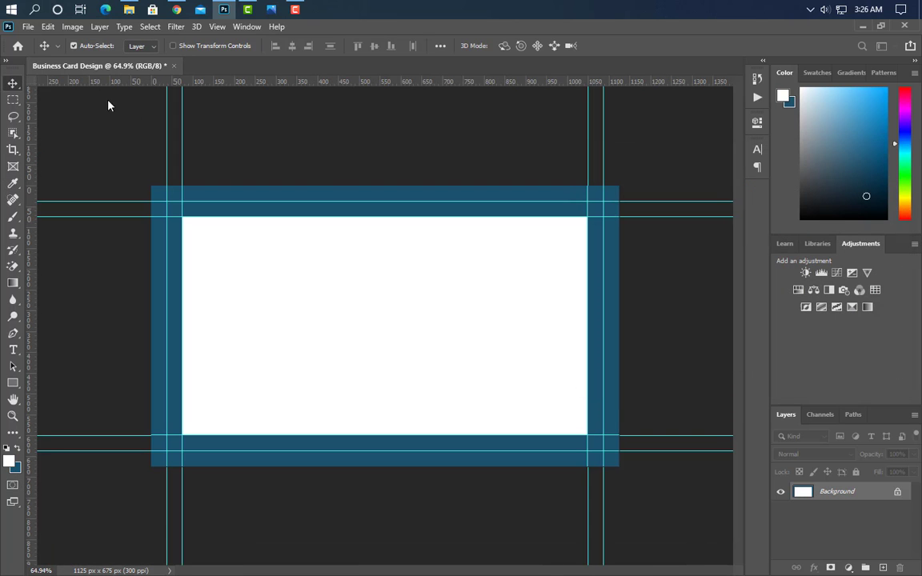
pyautogui.click(48, 26)
pyautogui.click(58, 226)
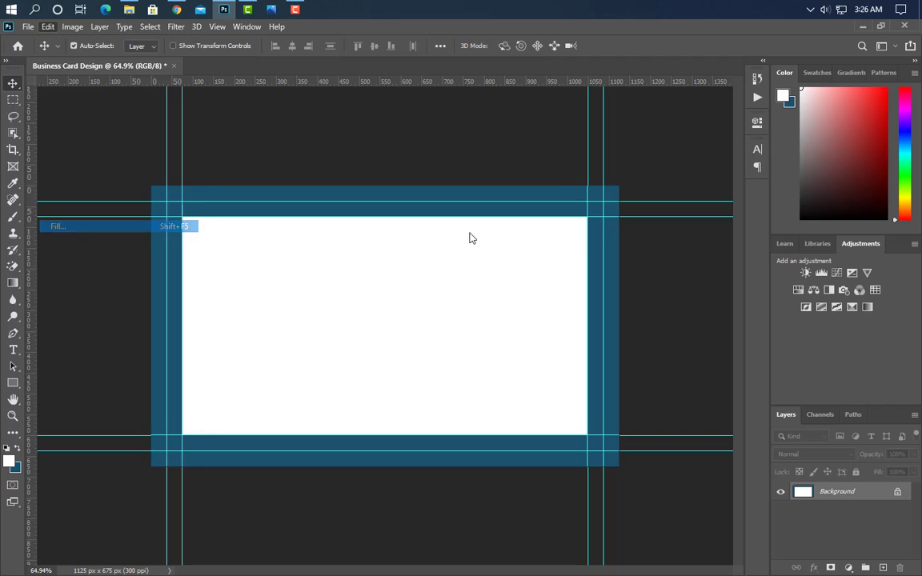
pyautogui.click(538, 163)
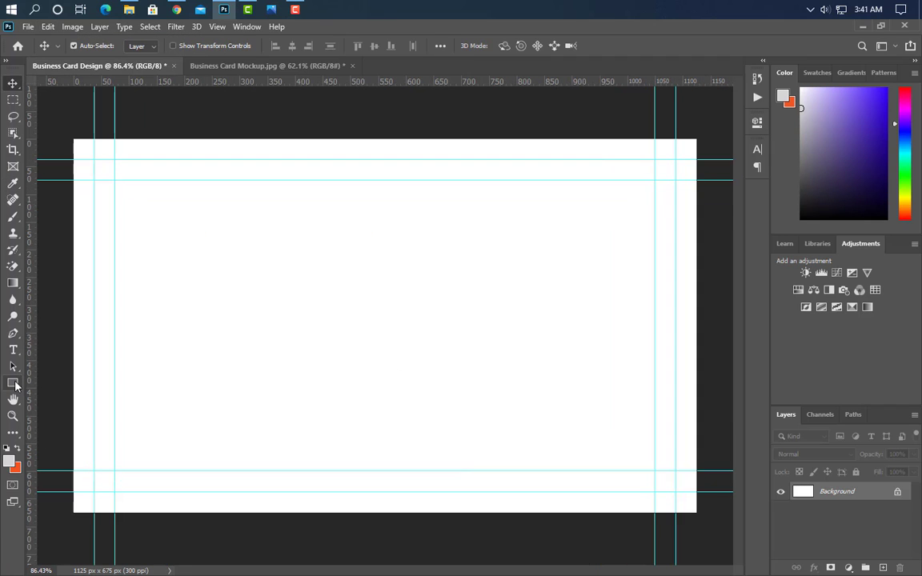
# Draw a light grey Rectangle 1 shape covering the entire card.
pyautogui.click(14, 384)
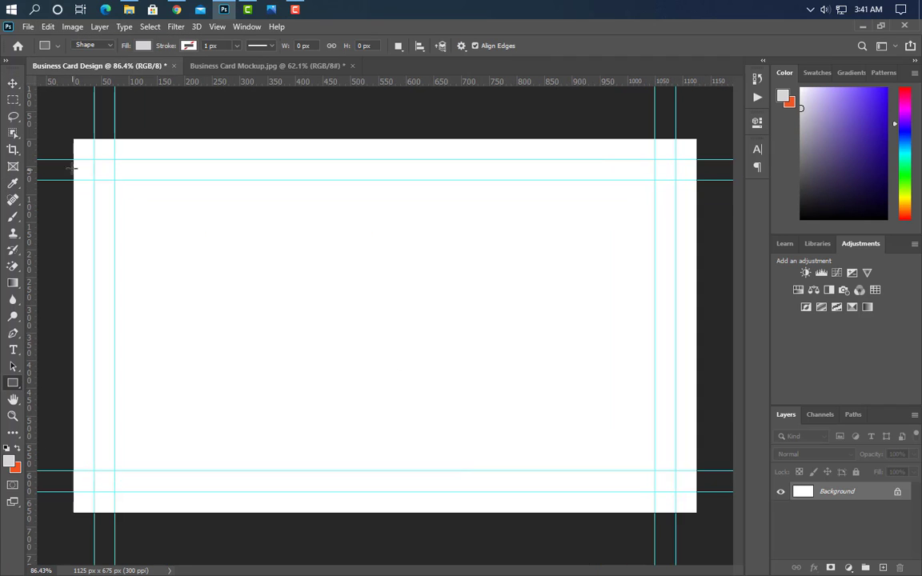
pyautogui.moveTo(67, 133); pyautogui.dragTo(701, 519)
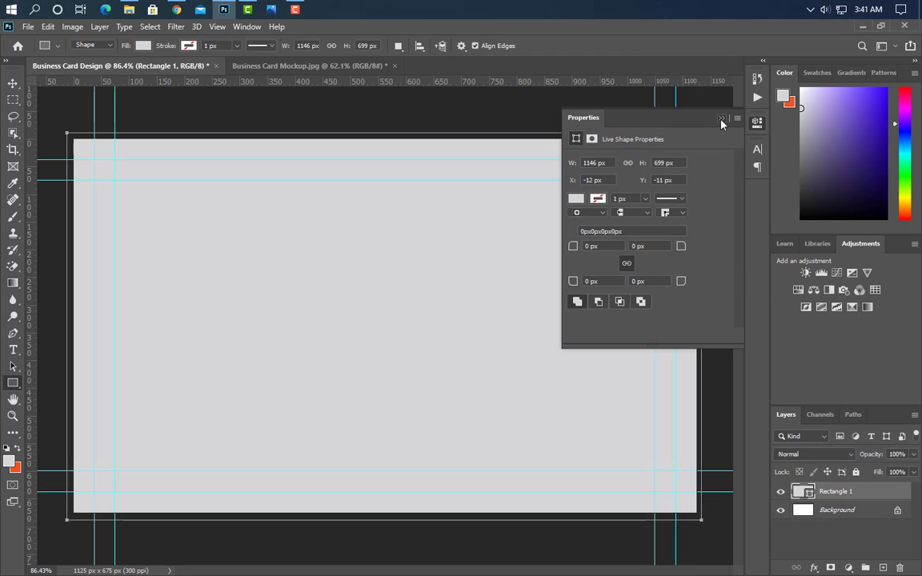
pyautogui.click(723, 119)
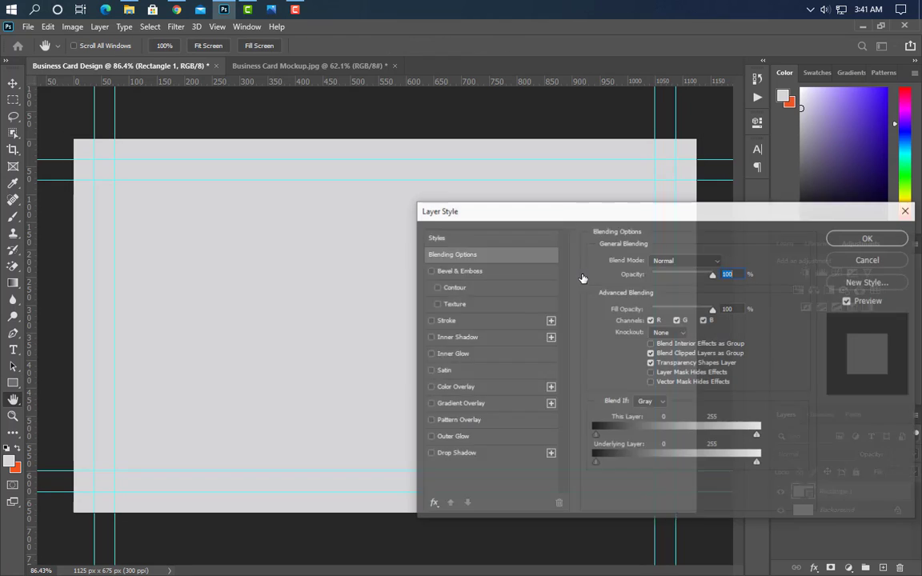
# Give Rectangle 1 a 90° gradient overlay from #161415 to #3a3a3a.
pyautogui.click(460, 403)
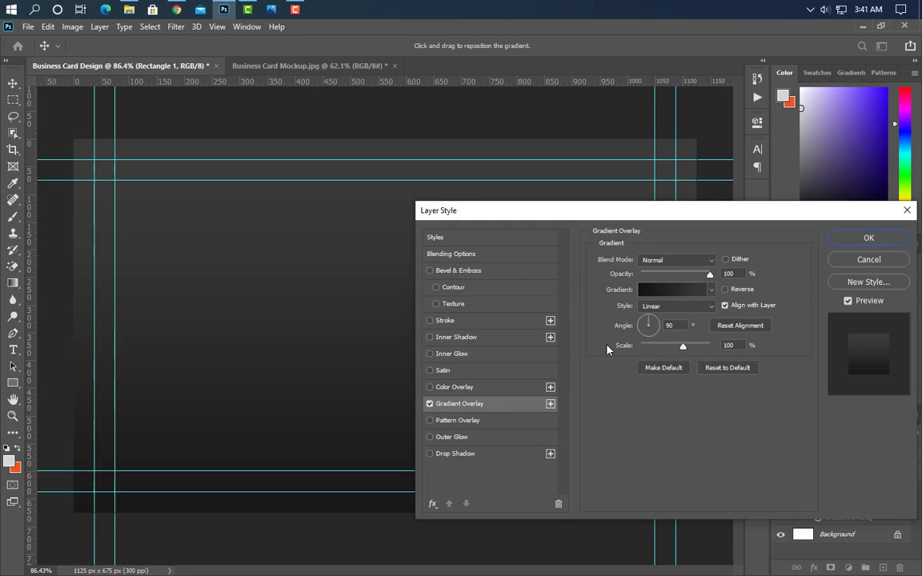
pyautogui.click(672, 290)
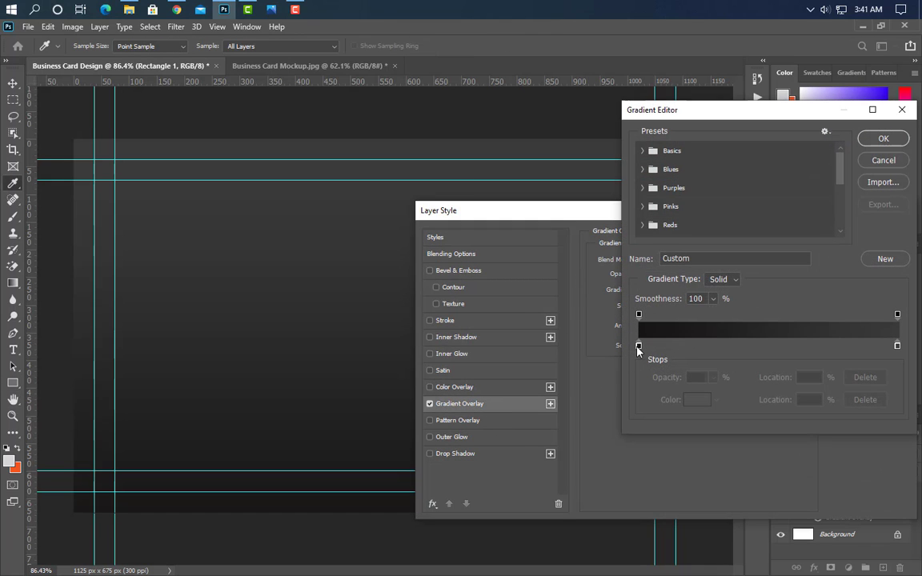
pyautogui.click(639, 348)
pyautogui.click(704, 400)
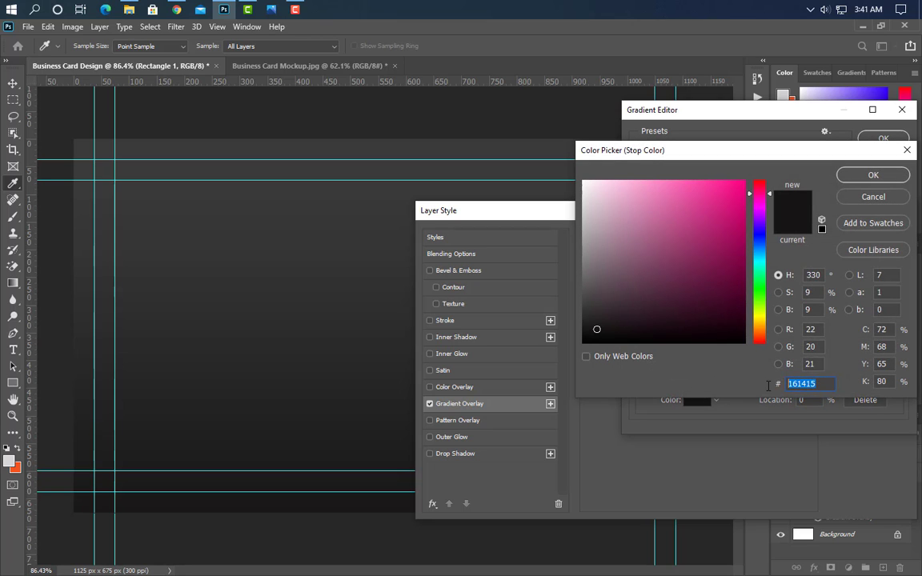
pyautogui.click(873, 175)
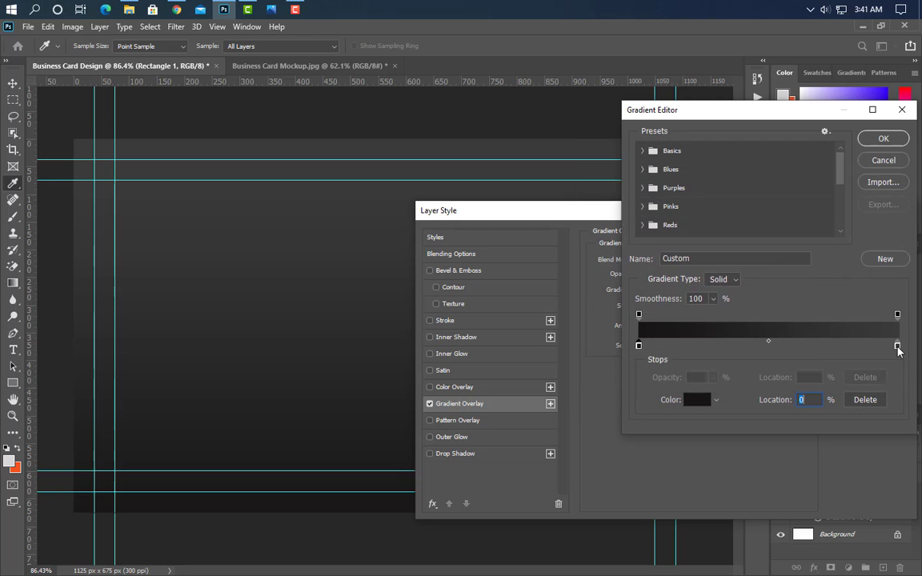
pyautogui.doubleClick(898, 347)
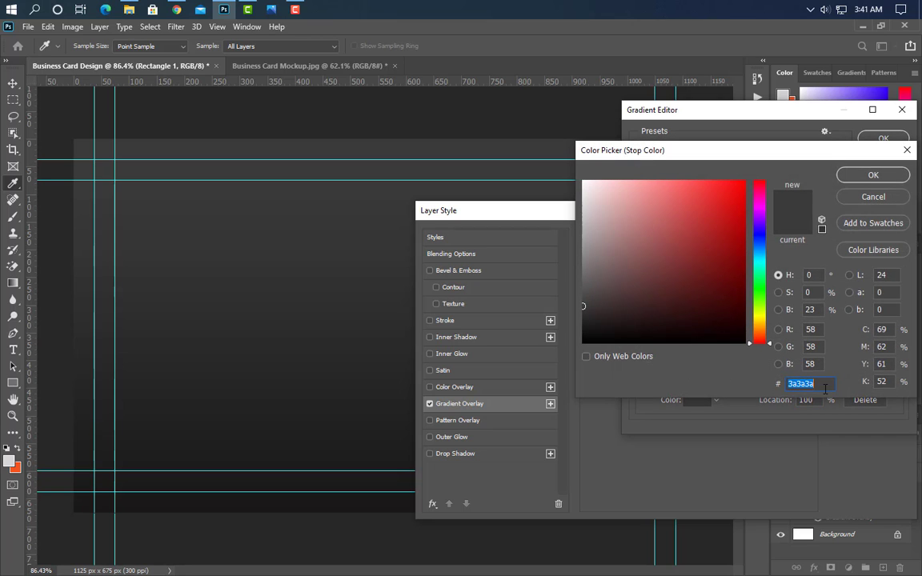
pyautogui.click(869, 176)
pyautogui.click(881, 138)
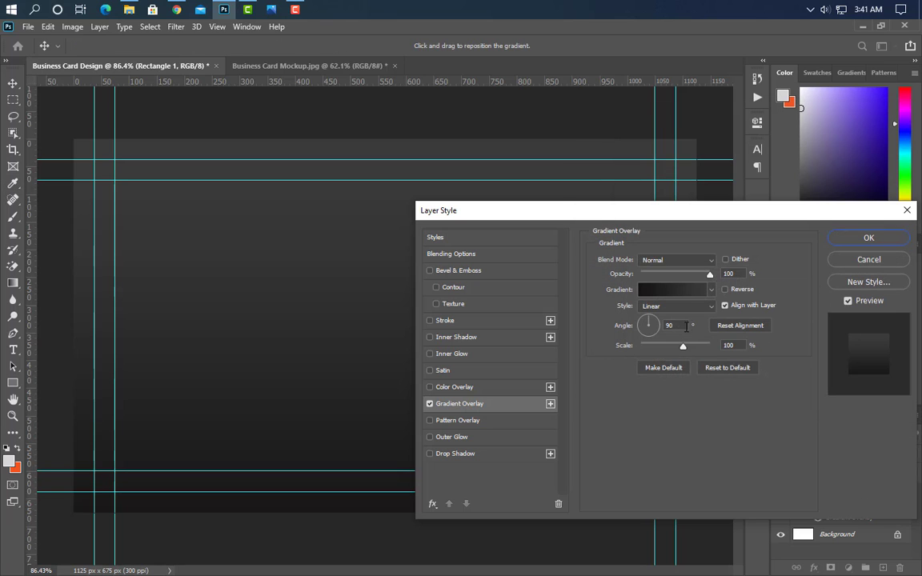
pyautogui.click(880, 239)
# Draw a second rectangle over the card's lower right with corners rounded to about 29 px.
pyautogui.press('v')
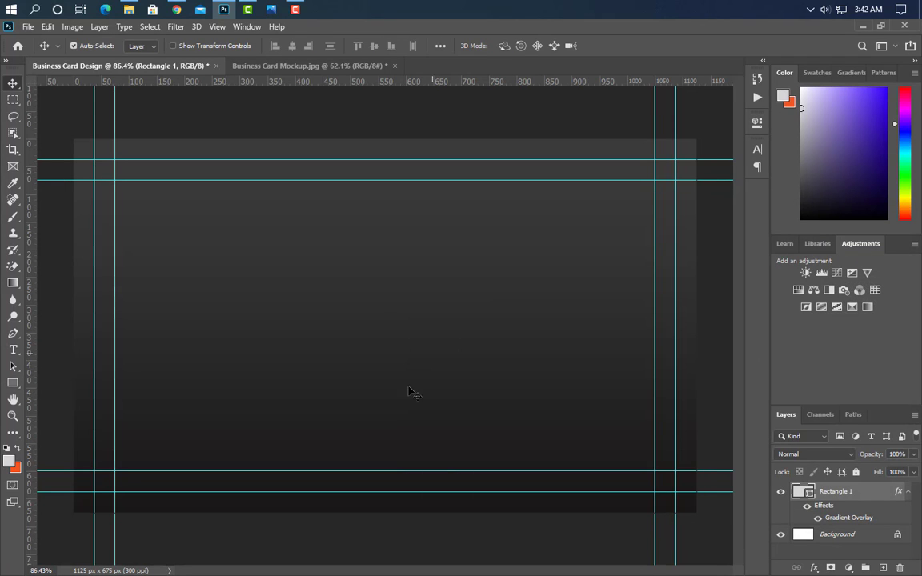
pyautogui.click(13, 385)
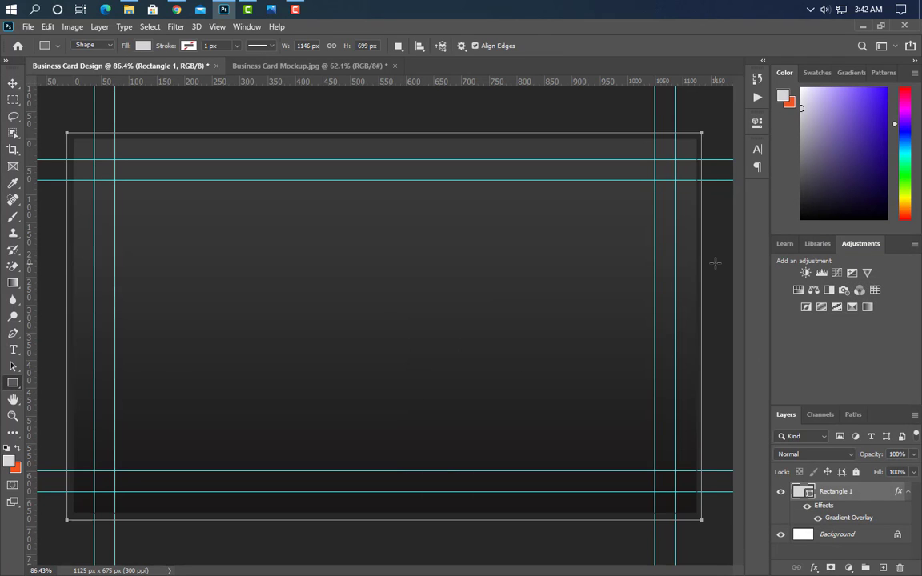
pyautogui.moveTo(713, 254); pyautogui.dragTo(306, 557)
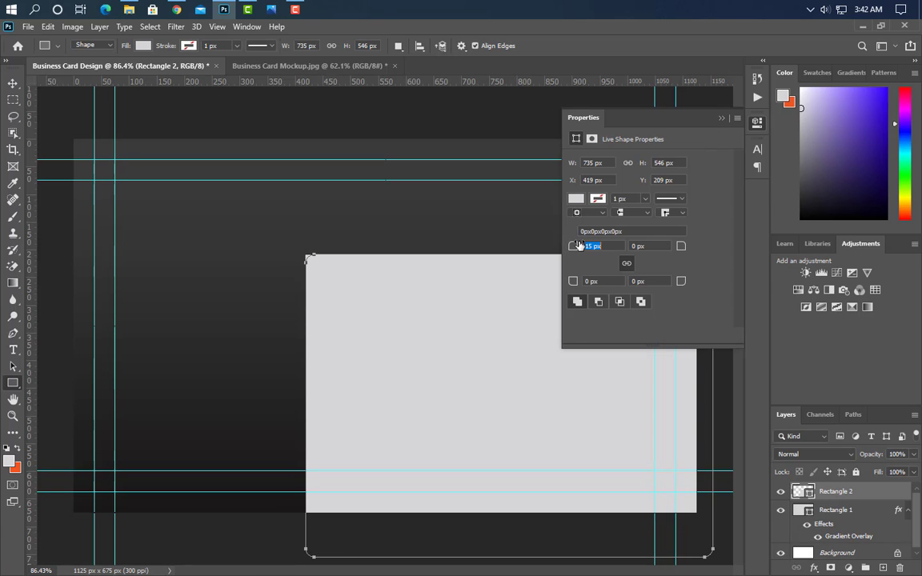
pyautogui.moveTo(579, 245); pyautogui.dragTo(581, 246)
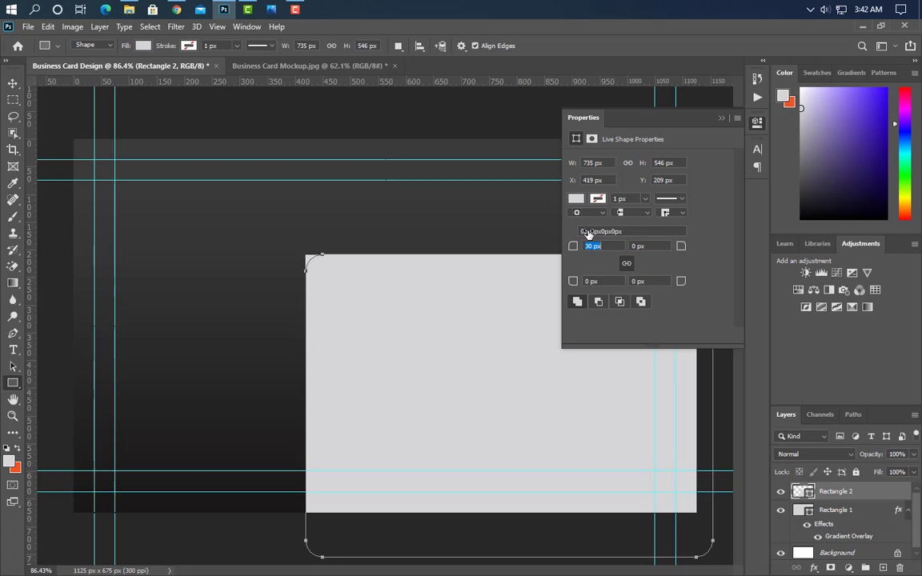
pyautogui.moveTo(598, 231); pyautogui.dragTo(599, 231)
pyautogui.click(721, 117)
# Distort the rectangle so its left side slants, then move it right and up.
pyautogui.hotkey('ctrl', 't')
pyautogui.rightClick(495, 438)
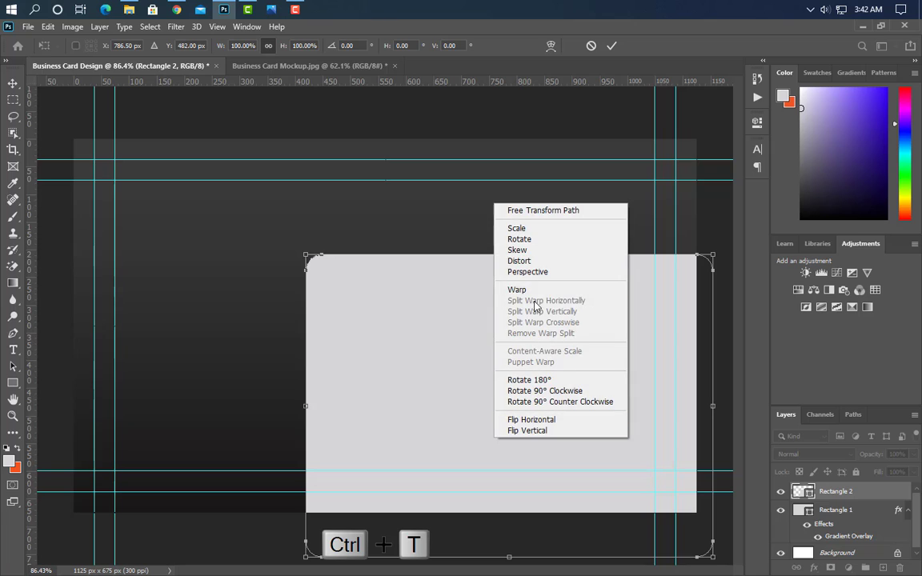
pyautogui.click(535, 261)
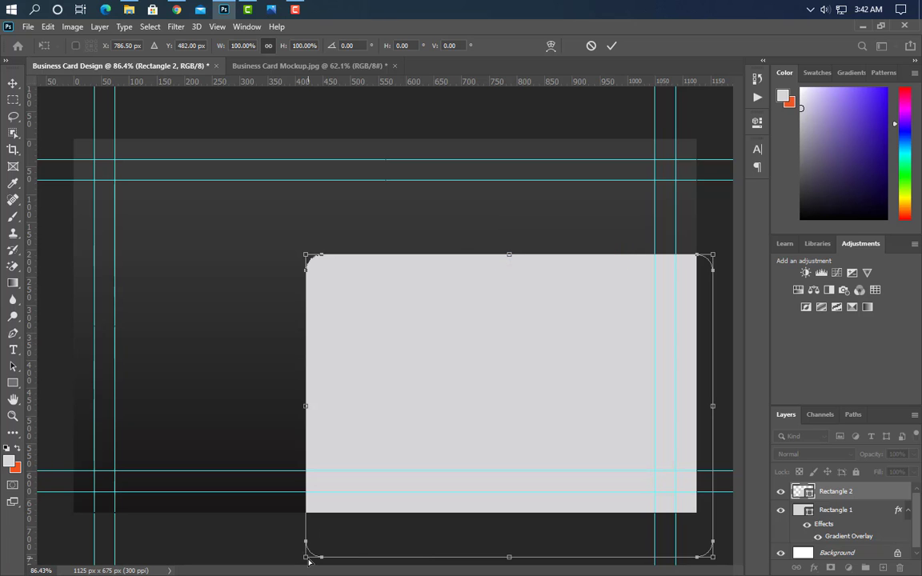
pyautogui.moveTo(308, 561); pyautogui.dragTo(158, 553)
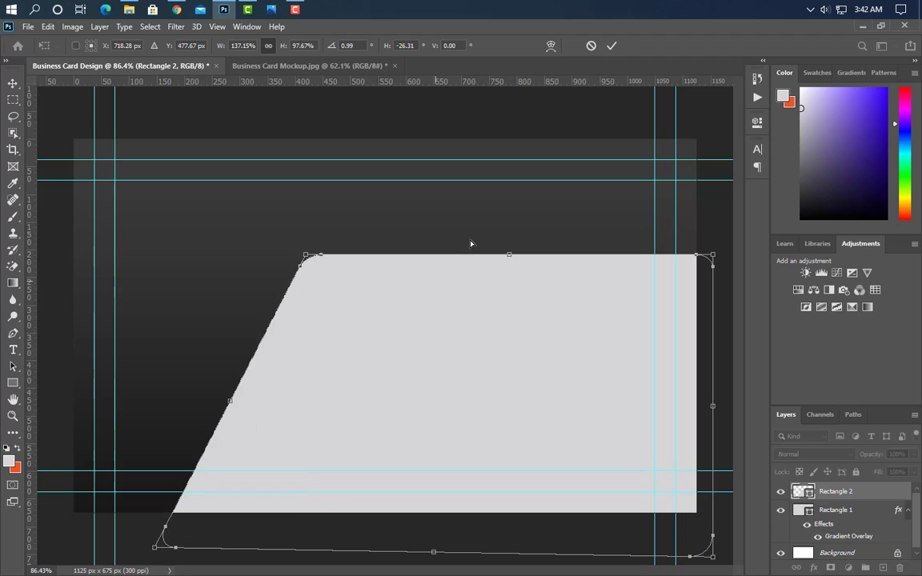
pyautogui.click(610, 46)
pyautogui.click(414, 236)
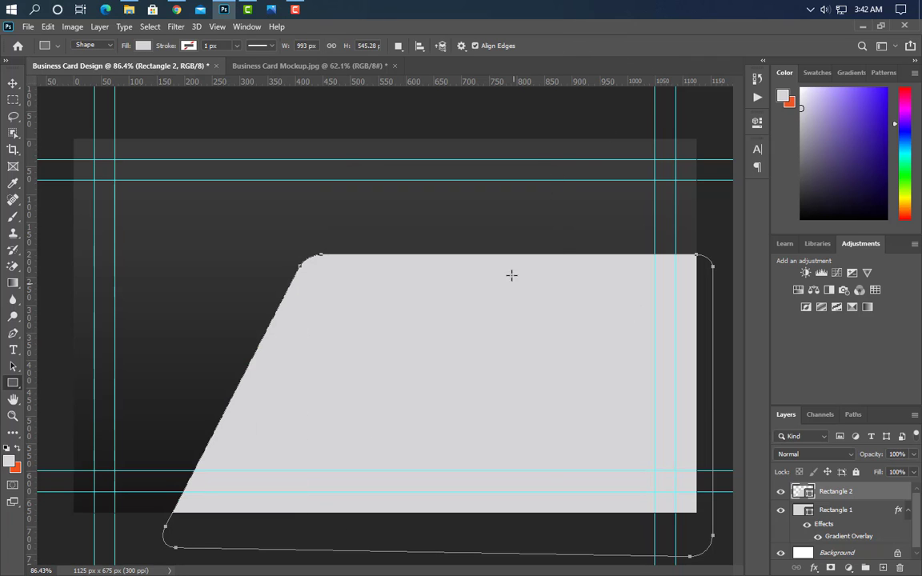
pyautogui.click(13, 84)
pyautogui.moveTo(459, 360); pyautogui.dragTo(546, 318)
# Duplicate the slanted shape into an orange copy and a light grey copy.
pyautogui.hotkey('ctrl', 'j')
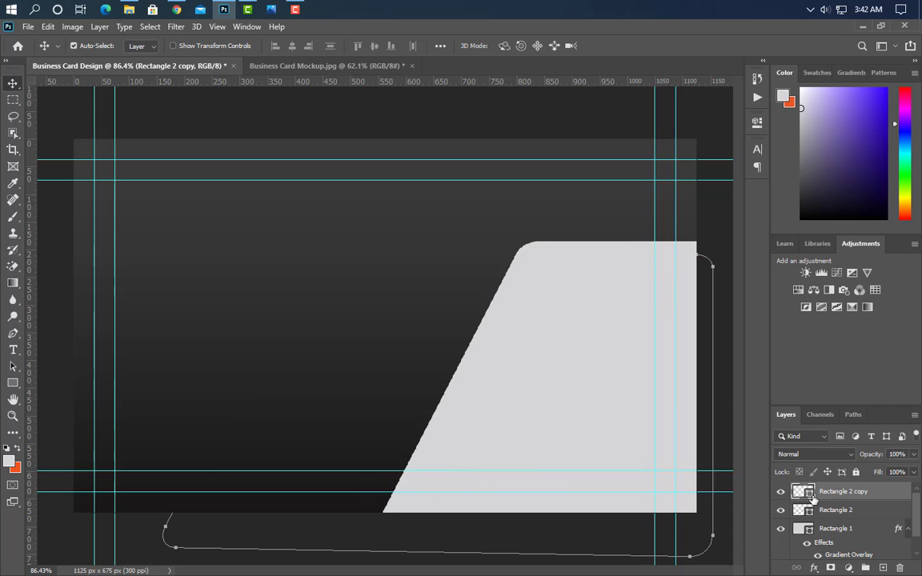
pyautogui.doubleClick(803, 492)
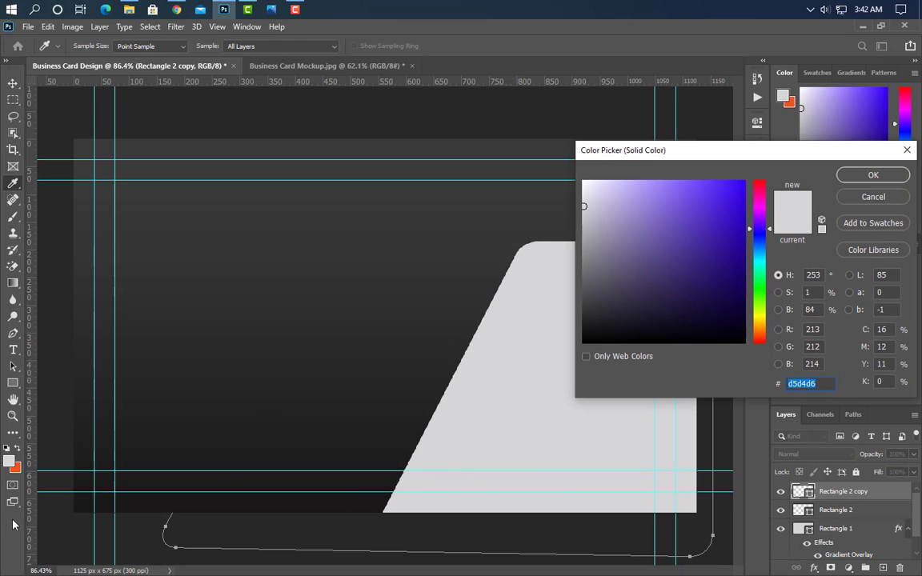
pyautogui.click(16, 469)
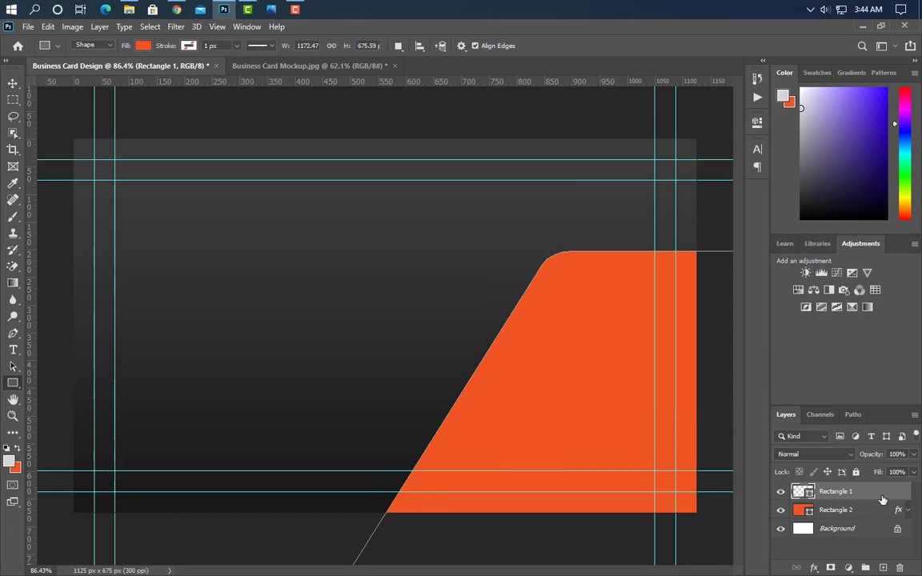
pyautogui.moveTo(883, 501); pyautogui.dragTo(884, 568)
pyautogui.doubleClick(807, 494)
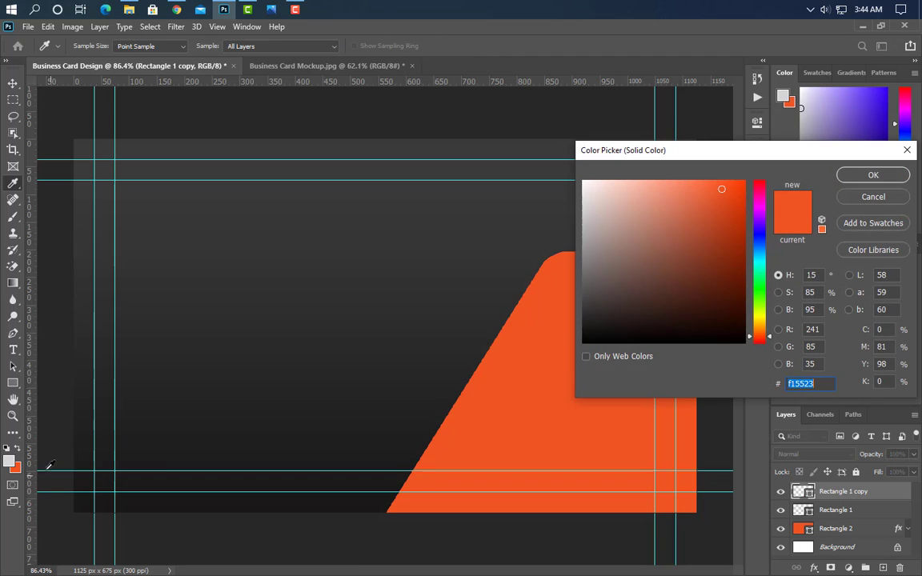
pyautogui.click(9, 460)
pyautogui.click(873, 175)
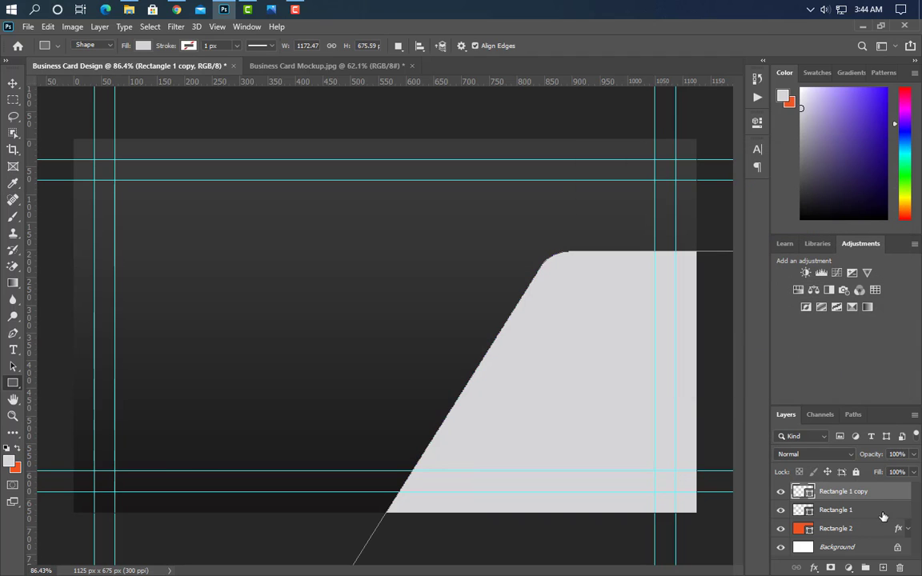
# Make another orange copy and nudge it down and right to reveal a grey band.
pyautogui.moveTo(888, 497); pyautogui.dragTo(883, 569)
pyautogui.doubleClick(809, 494)
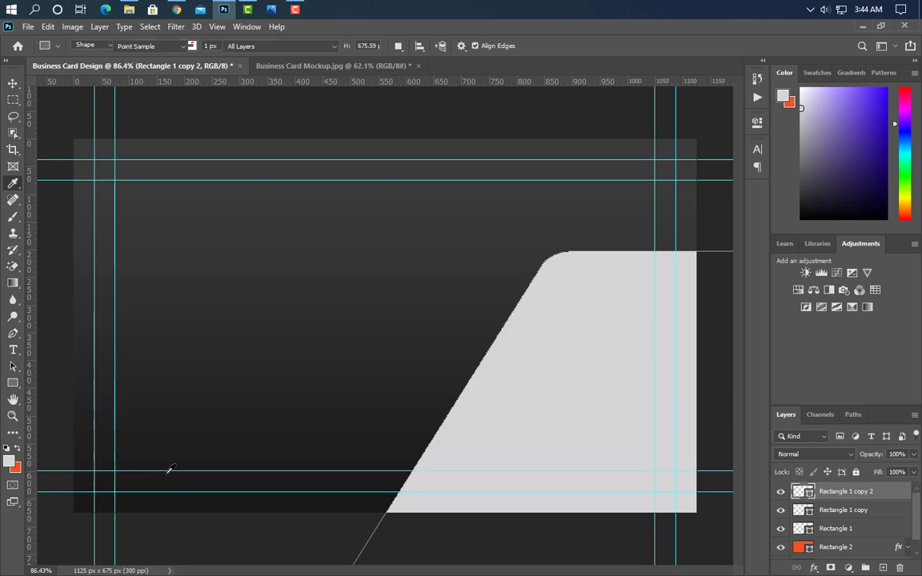
pyautogui.click(17, 468)
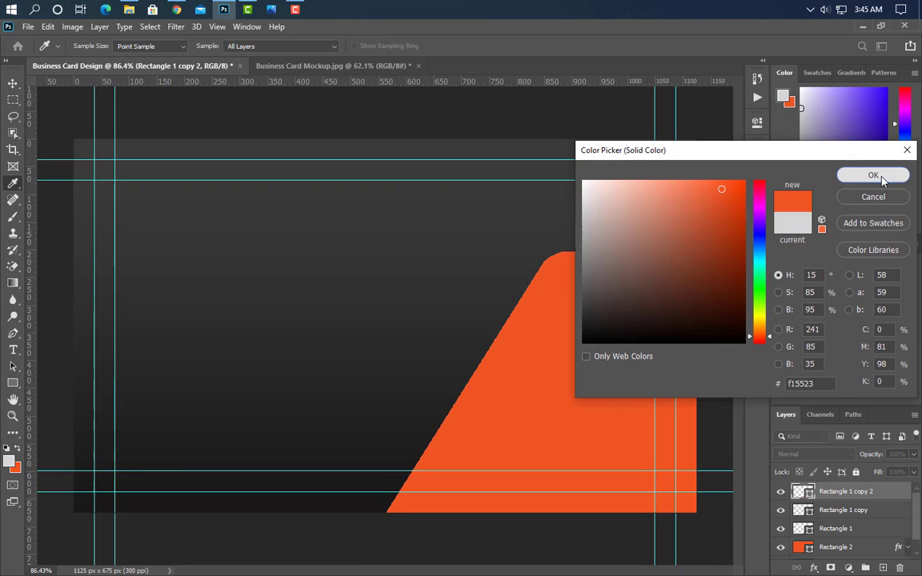
pyautogui.click(881, 177)
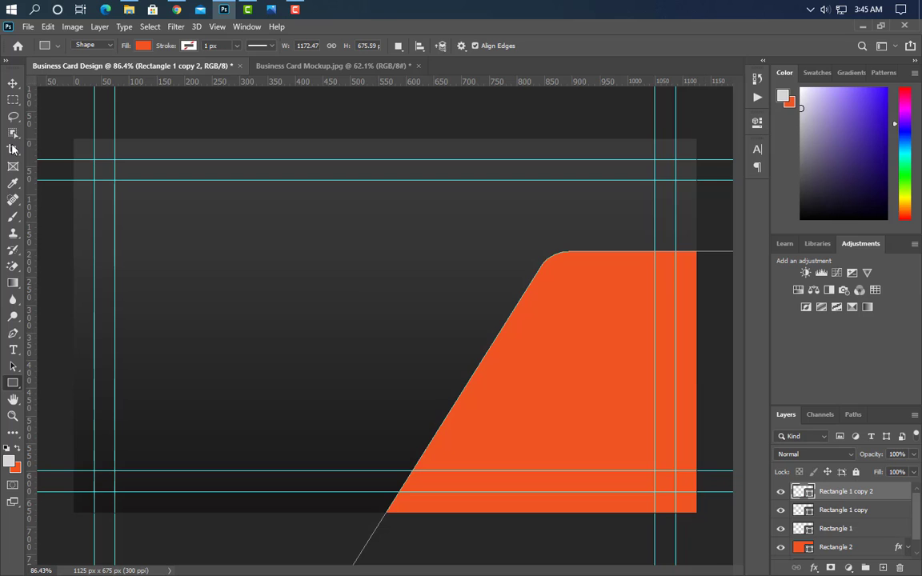
pyautogui.click(14, 85)
pyautogui.press('Down')
pyautogui.press('Down')
pyautogui.press('Down')
pyautogui.press('Down')
pyautogui.press('Down')
pyautogui.press('Down')
pyautogui.press('Down')
pyautogui.press('Down')
pyautogui.press('Down')
pyautogui.press('Down')
pyautogui.press('Down')
pyautogui.press('Down')
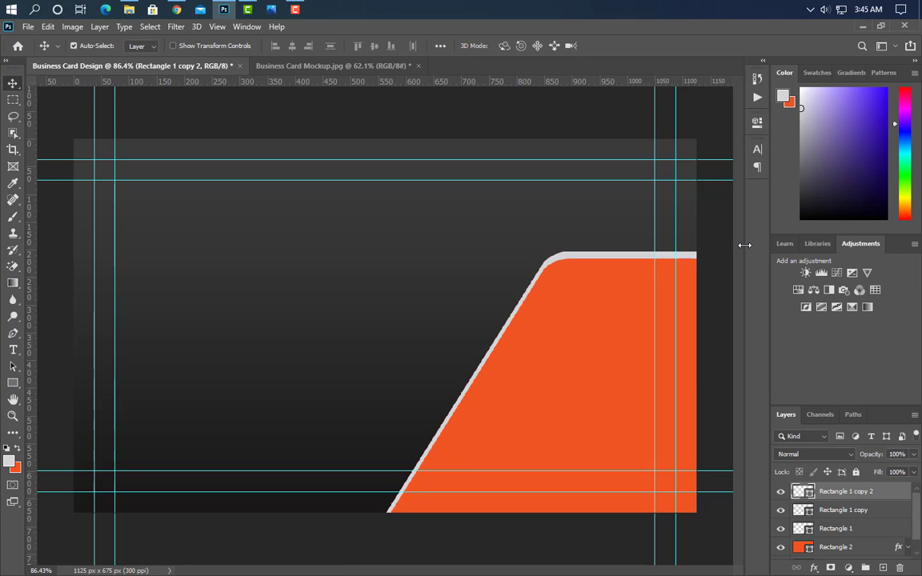
pyautogui.press('Right')
pyautogui.press('Right')
pyautogui.press('Right')
pyautogui.press('Right')
pyautogui.press('Right')
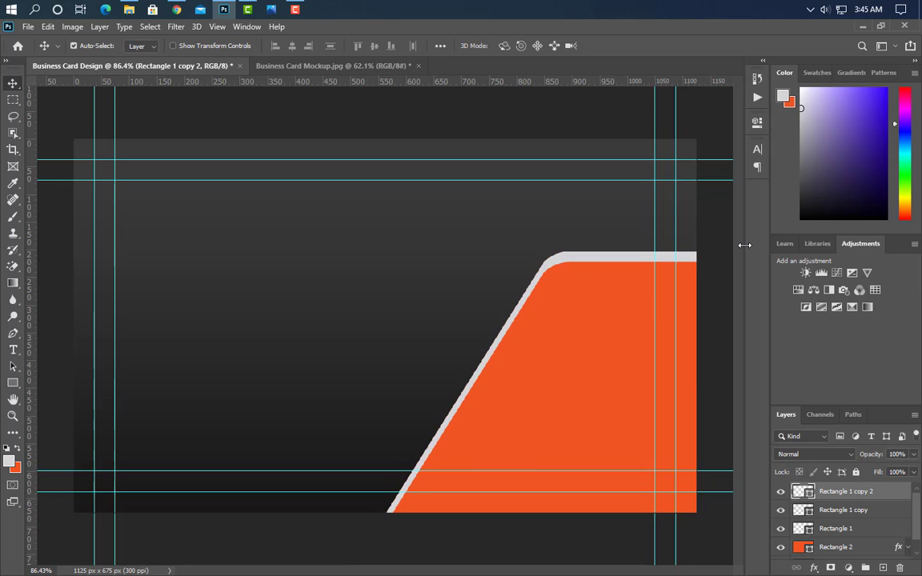
pyautogui.press('Right')
pyautogui.press('Right')
pyautogui.press('Right')
pyautogui.press('Right')
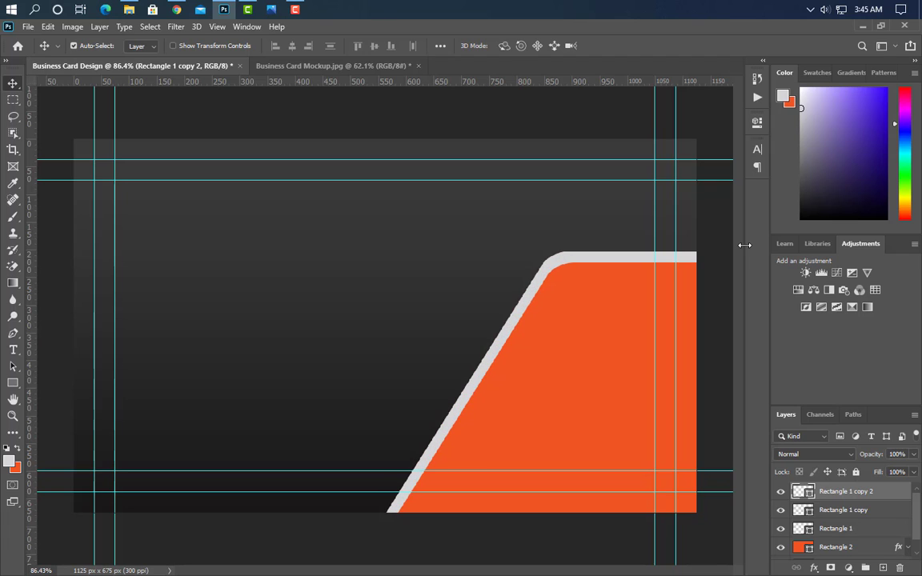
# Cut the orange shape's outline out of the rasterized grey layer, removing the spare copy.
pyautogui.keyDown('ctrl'); pyautogui.click(804, 494); pyautogui.keyUp('ctrl')
pyautogui.moveTo(907, 501); pyautogui.dragTo(900, 568)
pyautogui.rightClick(889, 499)
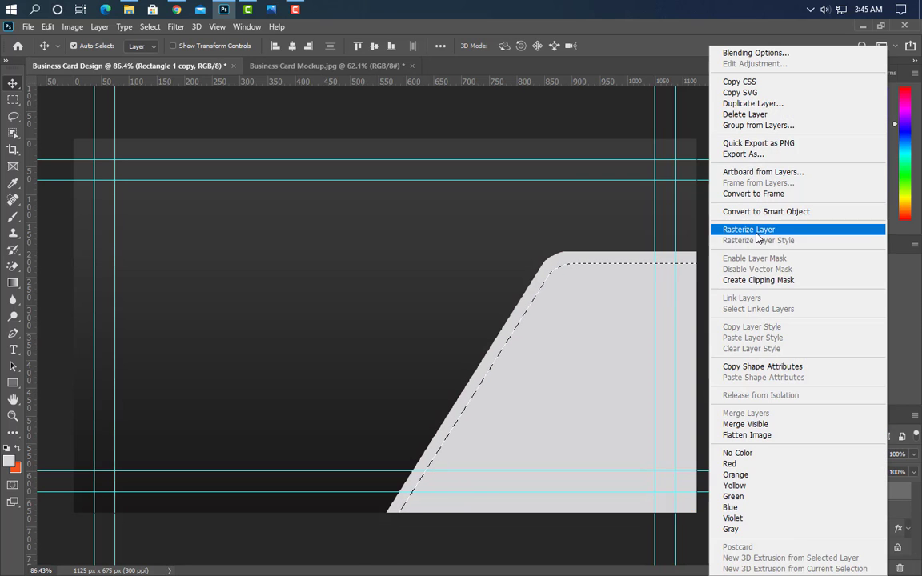
pyautogui.click(771, 228)
pyautogui.press('Delete')
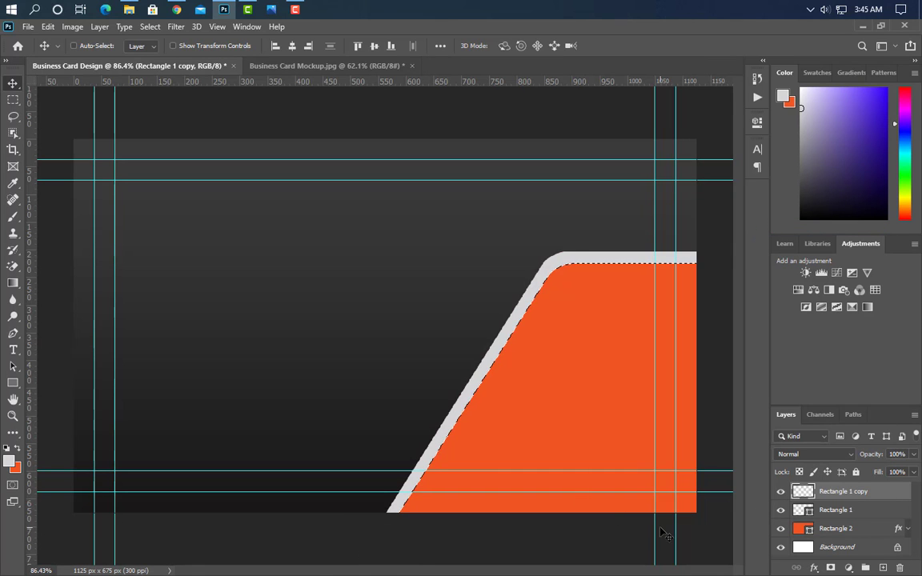
pyautogui.hotkey('ctrl', 'd')
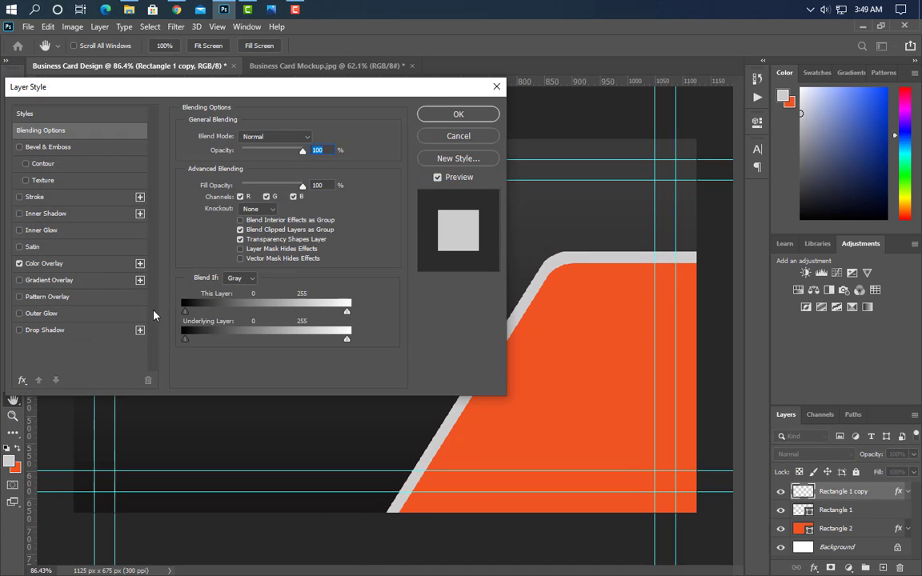
# Give the grey band a 50% drop shadow and place the blue flare image on the card.
pyautogui.click(79, 334)
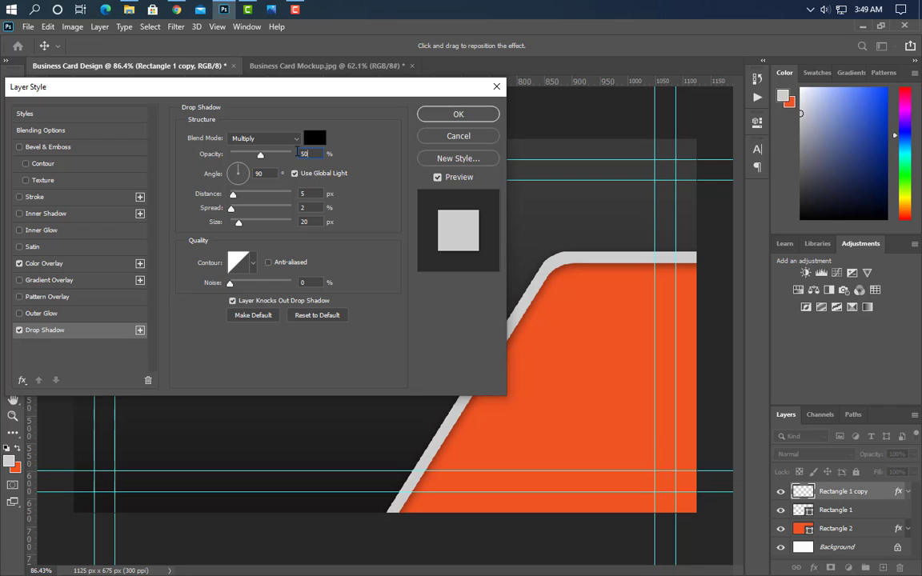
pyautogui.press('Tab')
pyautogui.press('Tab')
pyautogui.press('Tab')
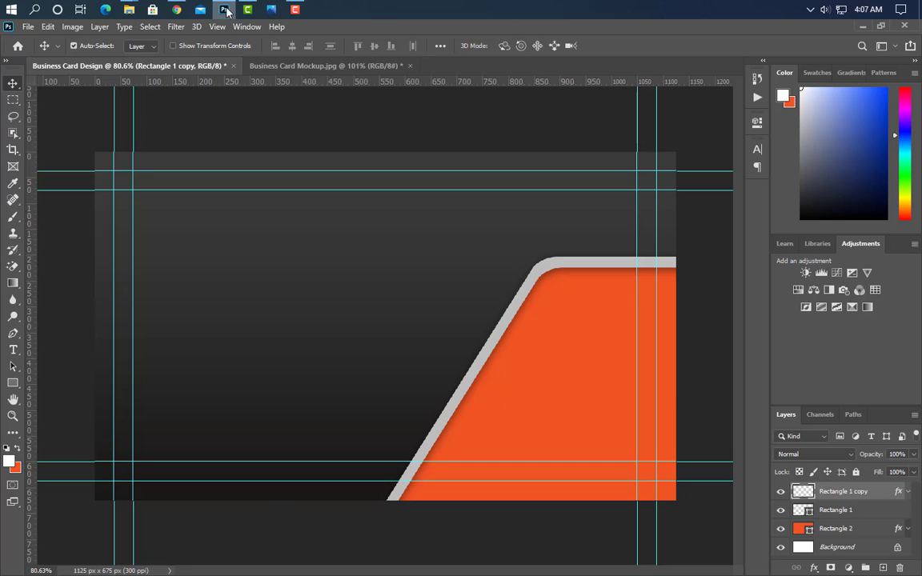
pyautogui.click(225, 10)
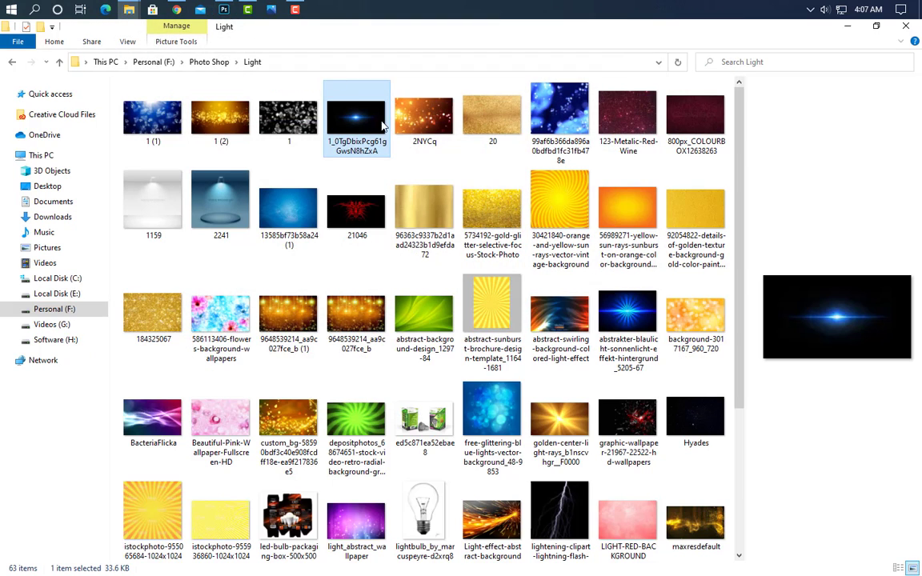
pyautogui.moveTo(350, 121); pyautogui.dragTo(367, 314)
# Rotate the flare 90° clockwise, shrink it at the left, blend in Screen, and duplicate twice.
pyautogui.rightClick(496, 358)
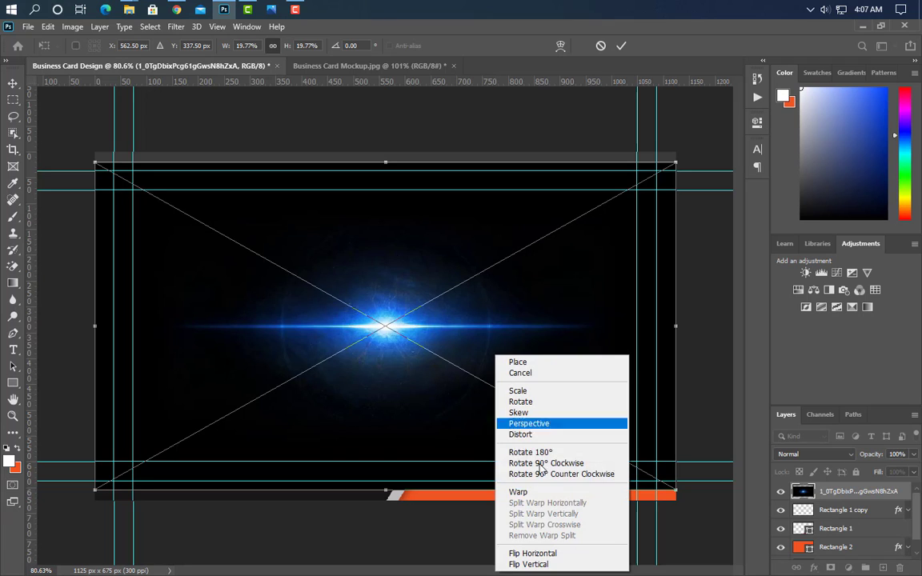
pyautogui.click(524, 464)
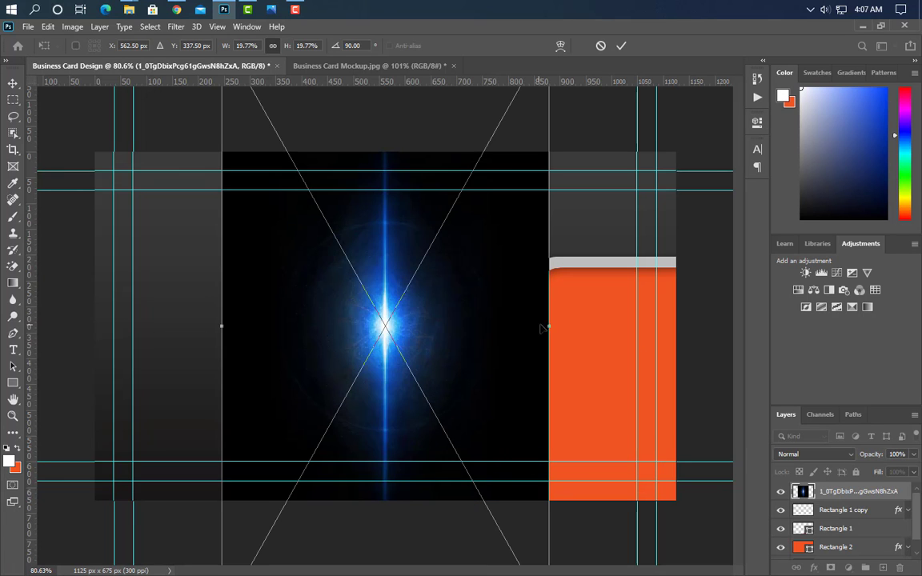
pyautogui.moveTo(552, 328); pyautogui.dragTo(287, 327)
pyautogui.press('Return')
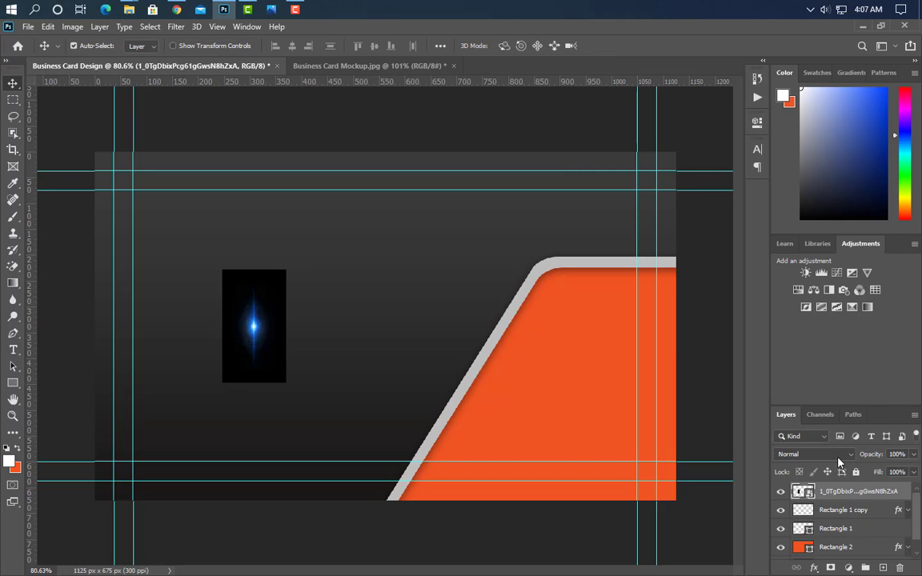
pyautogui.click(838, 456)
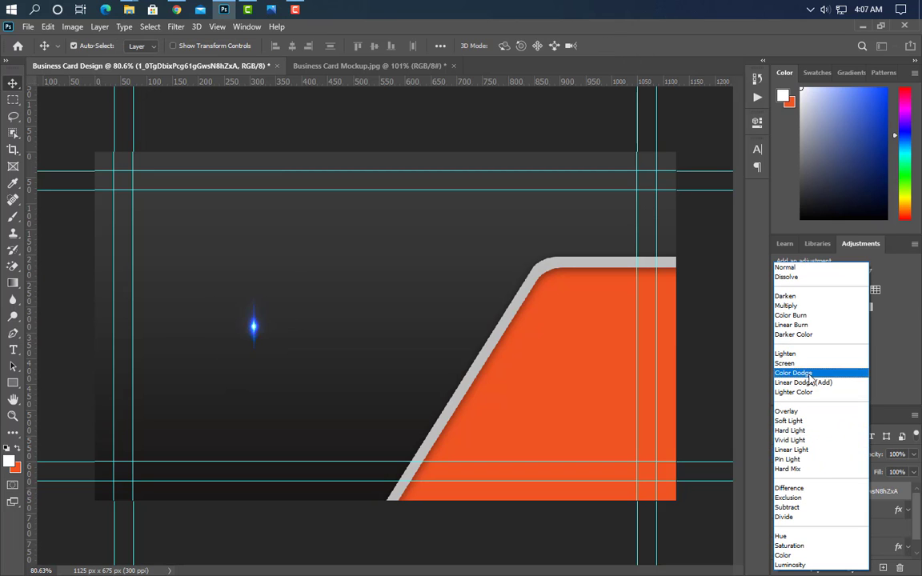
pyautogui.click(789, 363)
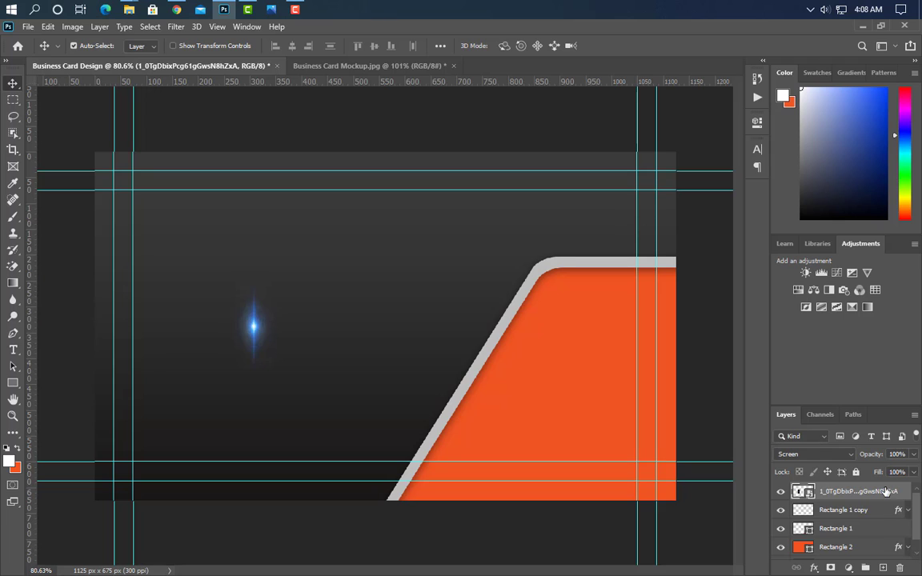
pyautogui.moveTo(887, 492); pyautogui.dragTo(883, 568)
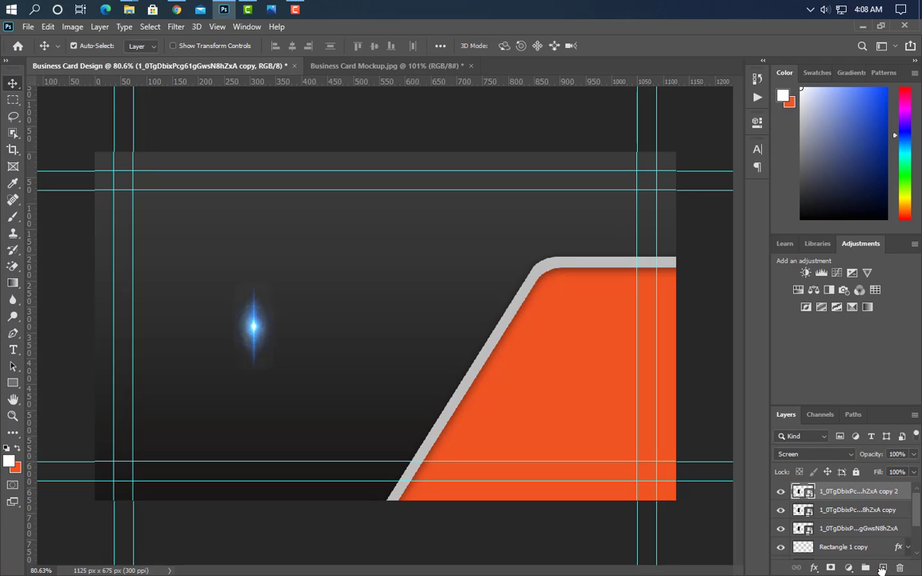
# Group the three flare layers into Group 1.
pyautogui.keyDown('ctrl'); pyautogui.click(842, 515); pyautogui.keyUp('ctrl')
pyautogui.keyDown('ctrl'); pyautogui.click(839, 531); pyautogui.keyUp('ctrl')
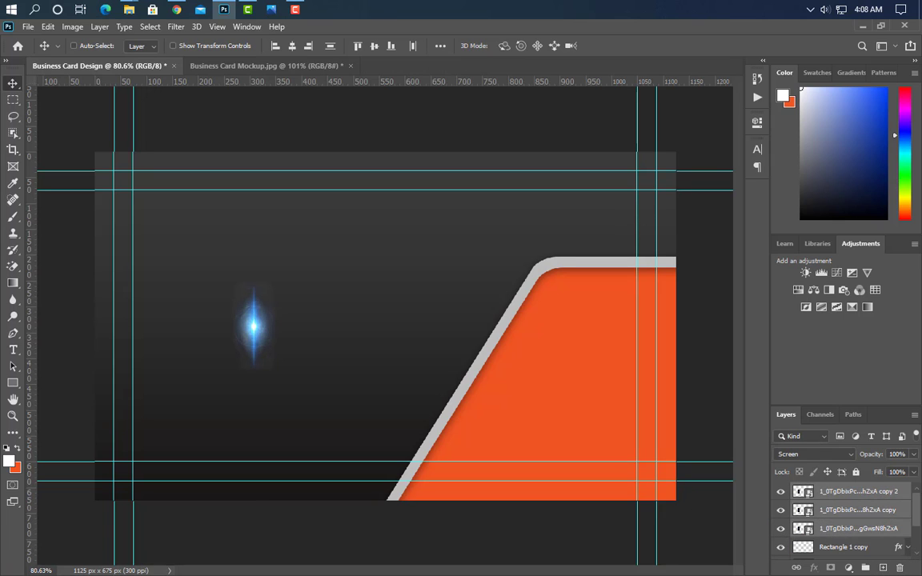
pyautogui.click(869, 568)
# Narrow the flare, tilt it about 32.5° and place it along the lower slanted grey edge.
pyautogui.hotkey('ctrl', 't')
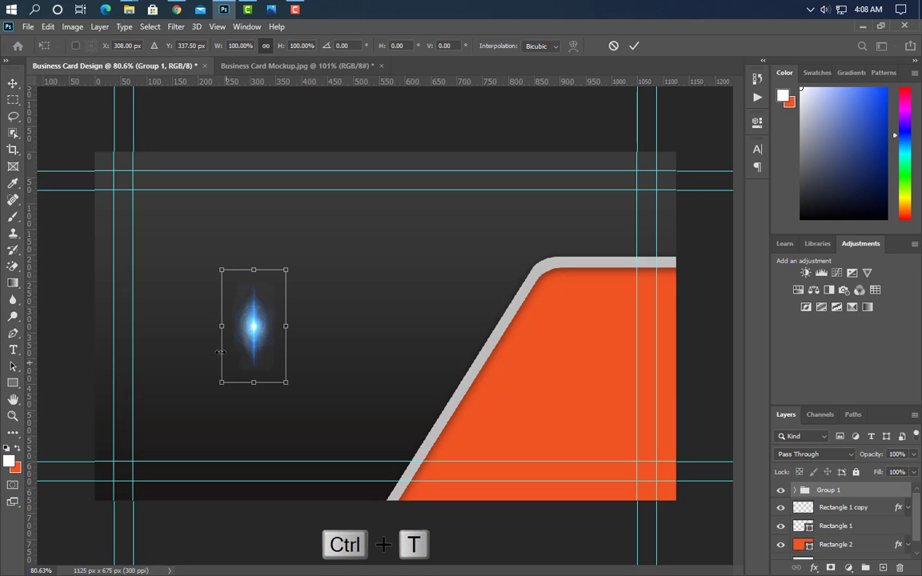
pyautogui.moveTo(292, 332); pyautogui.dragTo(266, 333)
pyautogui.moveTo(246, 299); pyautogui.dragTo(424, 422)
pyautogui.moveTo(463, 393); pyautogui.dragTo(477, 407)
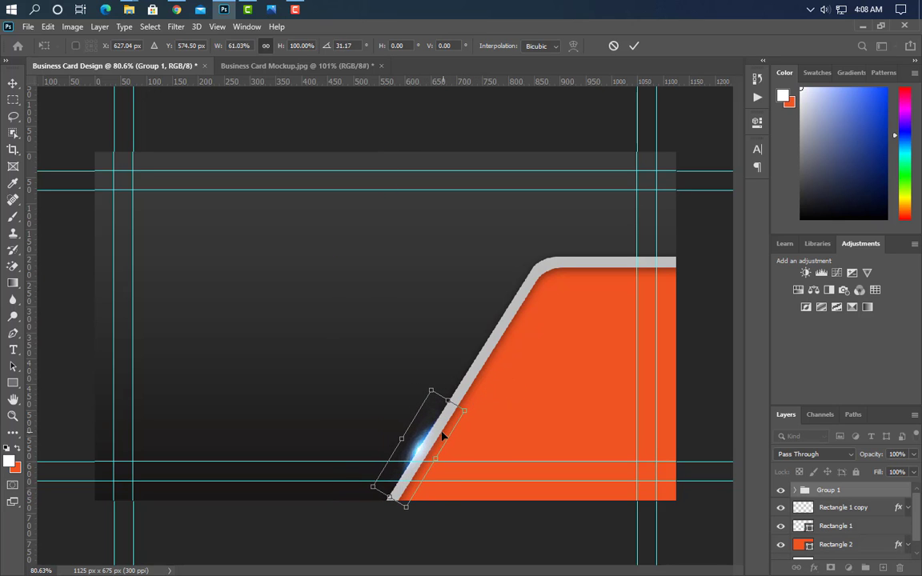
pyautogui.moveTo(443, 436); pyautogui.dragTo(481, 363)
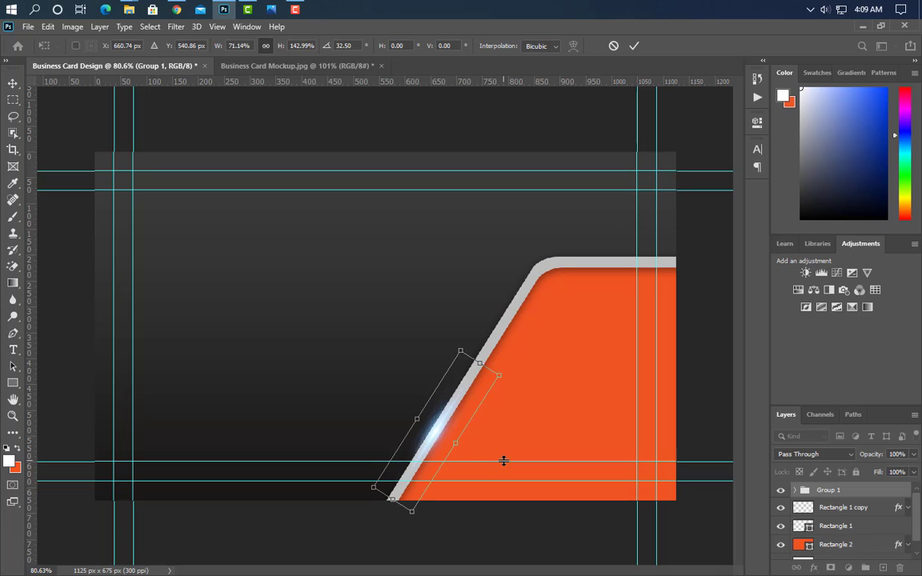
pyautogui.click(633, 46)
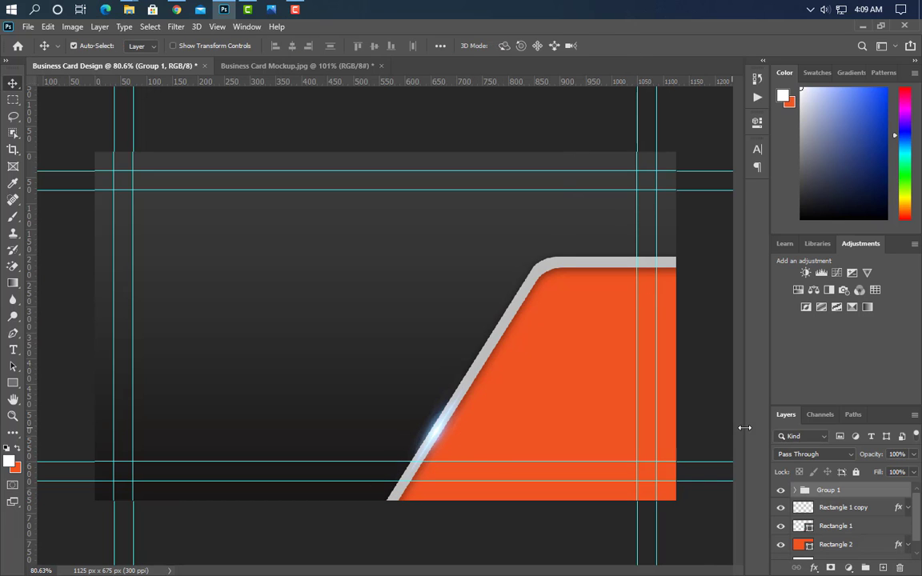
# Duplicate the glow group and move the copy up the slanted edge.
pyautogui.moveTo(891, 498); pyautogui.dragTo(884, 567)
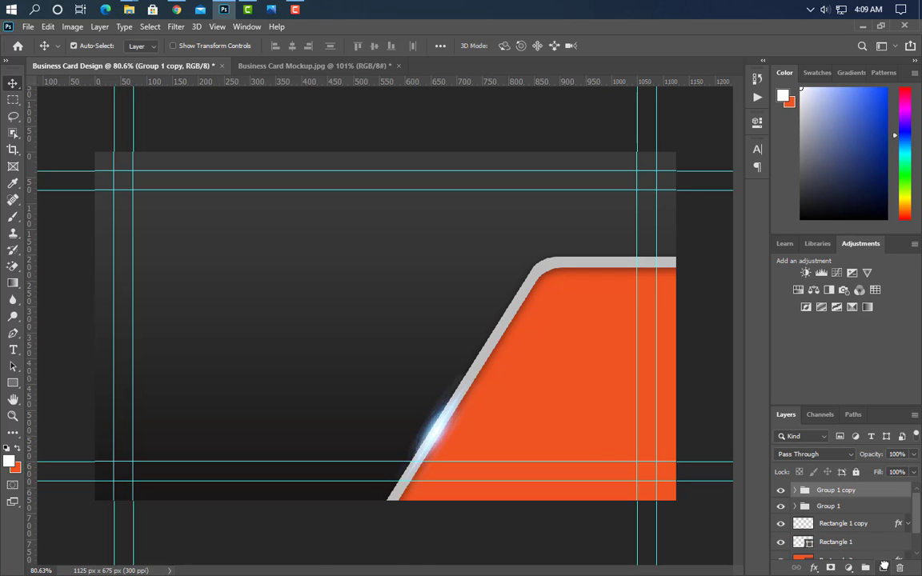
pyautogui.hotkey('ctrl', 't')
pyautogui.moveTo(439, 448); pyautogui.dragTo(519, 297)
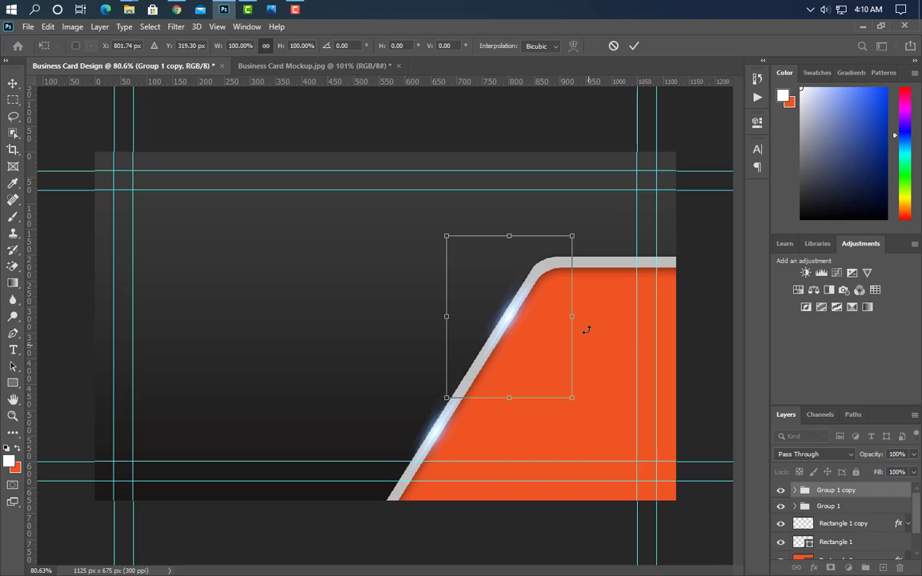
pyautogui.press('Return')
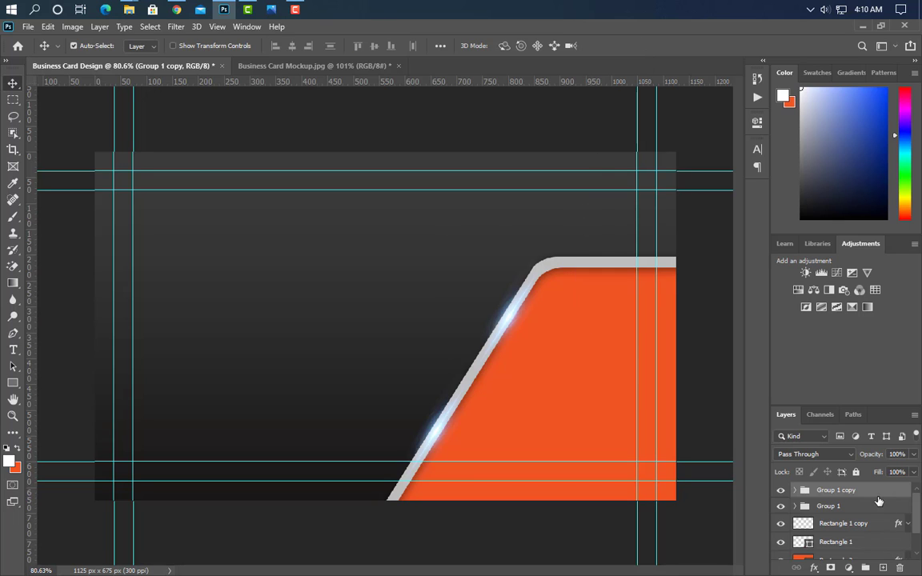
# Add a third glow rotated about 58° onto the top edge, then select all three glow groups.
pyautogui.moveTo(879, 496); pyautogui.dragTo(883, 568)
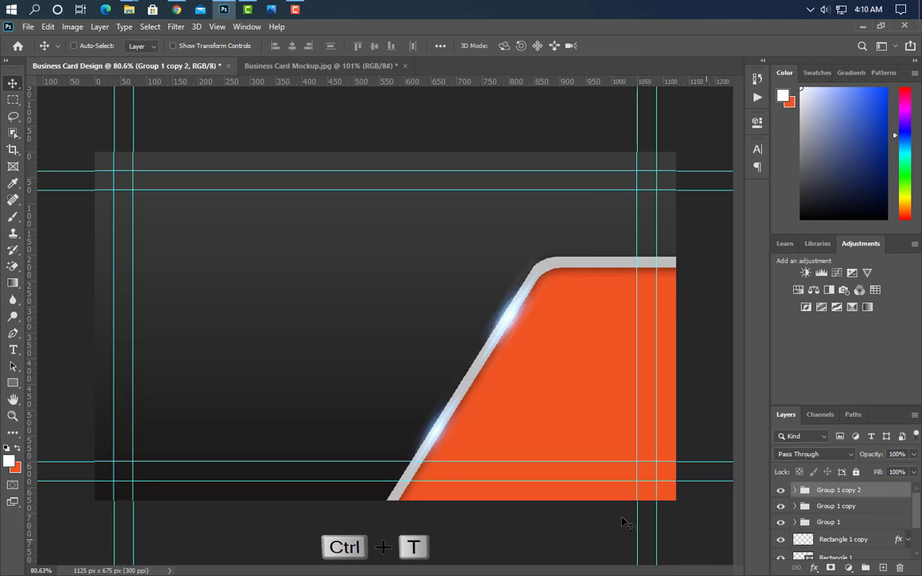
pyautogui.hotkey('ctrl', 't')
pyautogui.moveTo(591, 221); pyautogui.dragTo(628, 328)
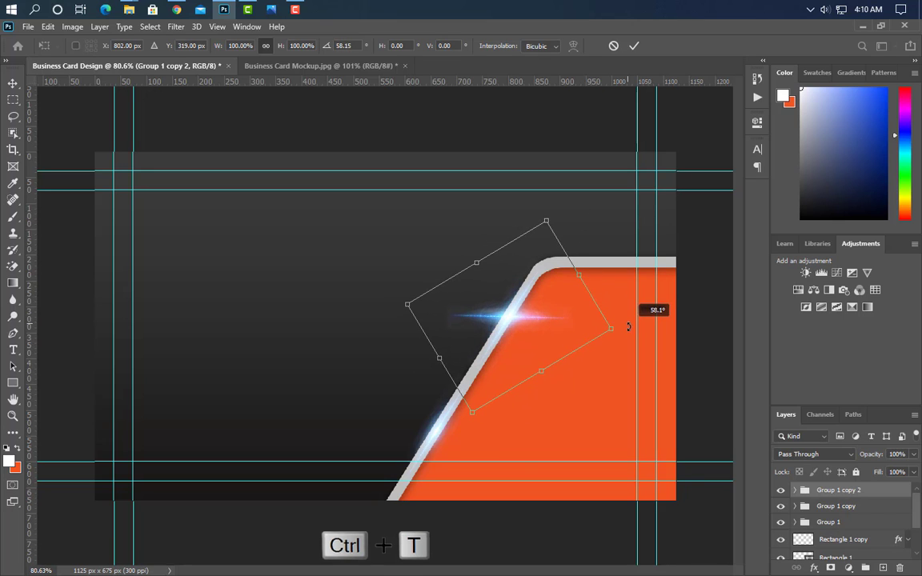
pyautogui.moveTo(539, 312); pyautogui.dragTo(615, 277)
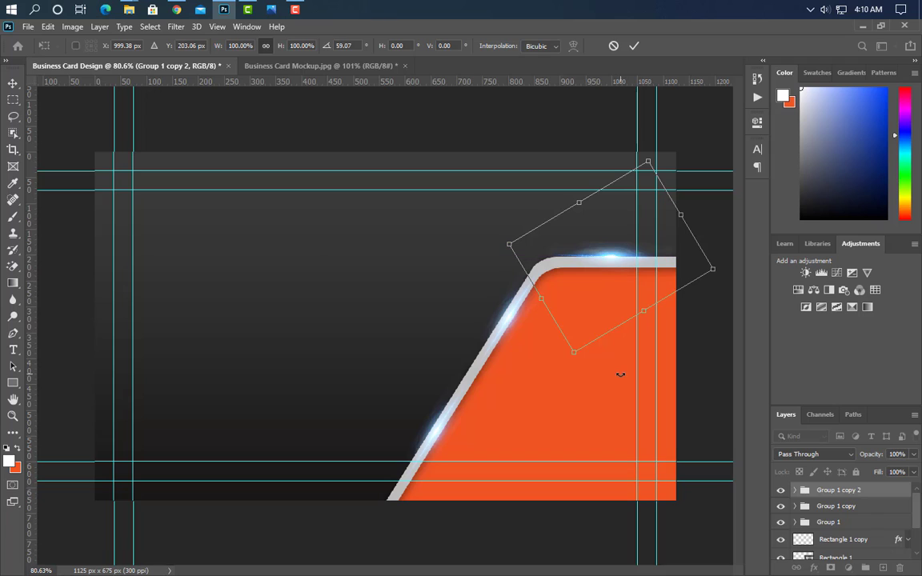
pyautogui.press('Down')
pyautogui.press('Down')
pyautogui.press('Down')
pyautogui.press('Down')
pyautogui.press('Down')
pyautogui.press('Right')
pyautogui.press('Right')
pyautogui.press('Right')
pyautogui.press('Right')
pyautogui.moveTo(694, 311); pyautogui.dragTo(695, 308)
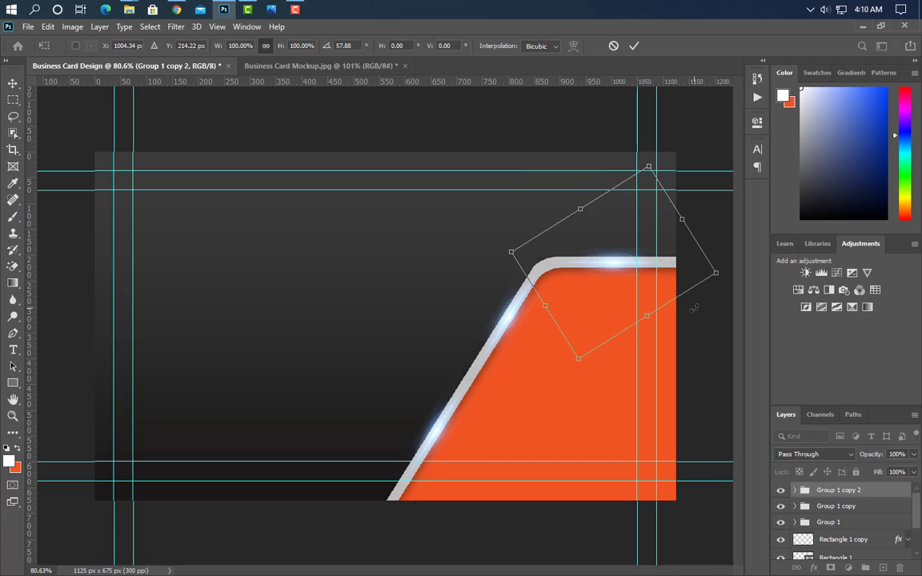
pyautogui.click(633, 46)
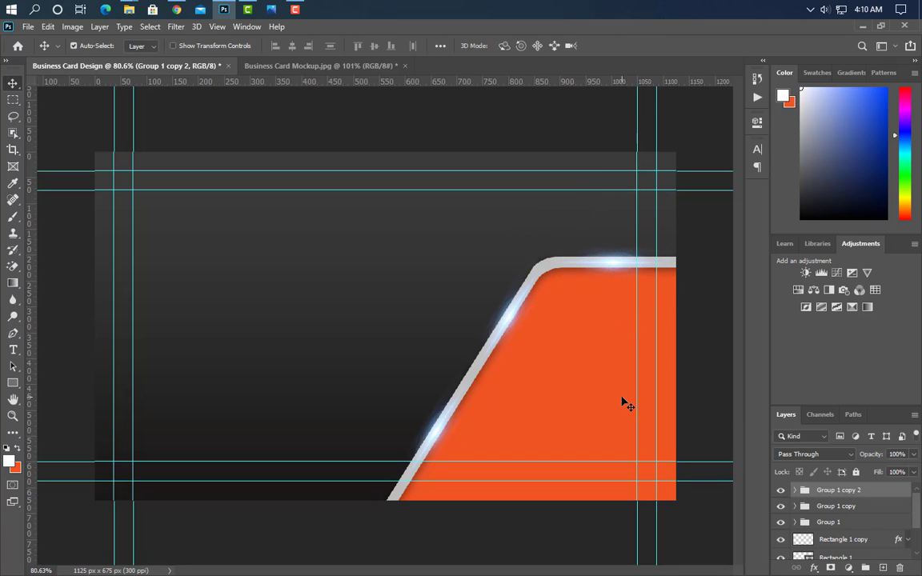
pyautogui.keyDown('ctrl'); pyautogui.click(854, 508); pyautogui.keyUp('ctrl')
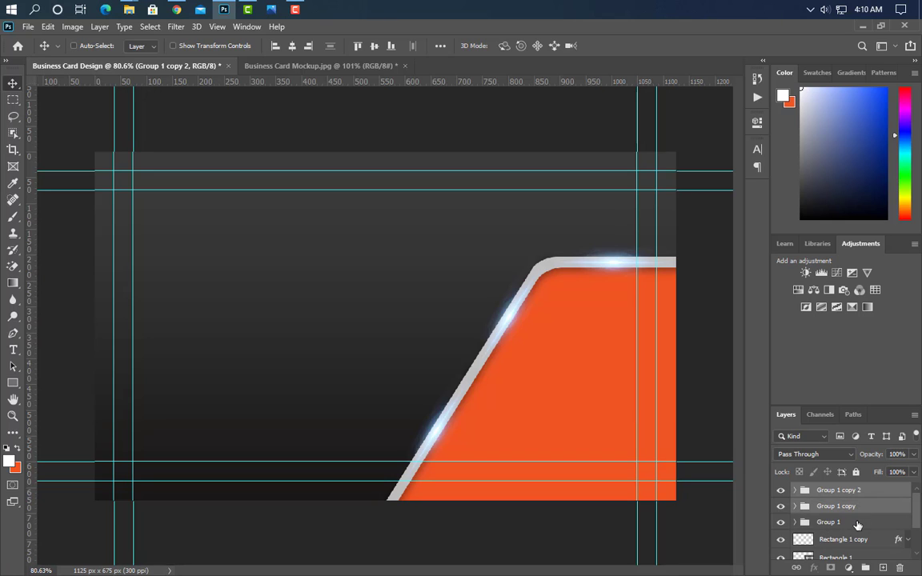
pyautogui.keyDown('ctrl'); pyautogui.click(857, 523); pyautogui.keyUp('ctrl')
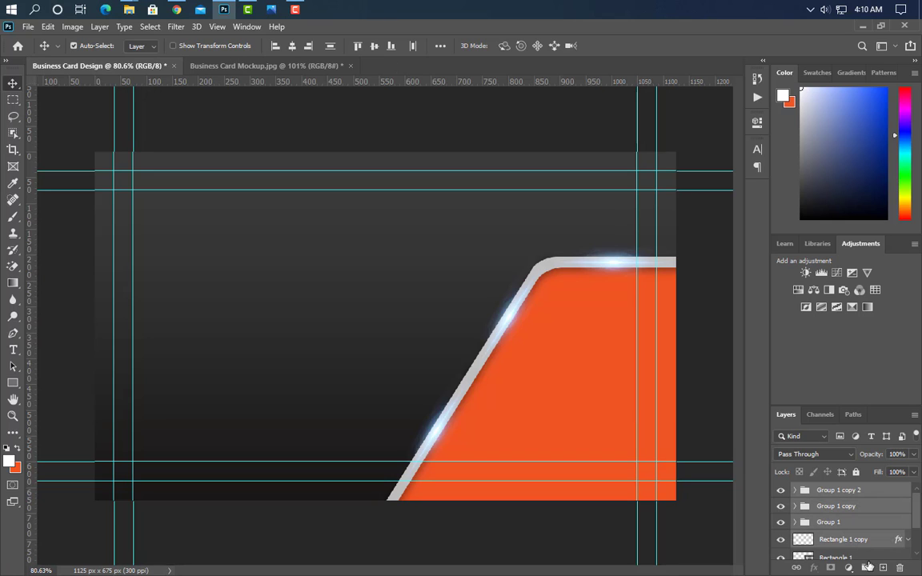
# Group the glows with the silver line, duplicate the group, and offset the copy left and up.
pyautogui.hotkey('ctrl', 'g')
pyautogui.moveTo(833, 490); pyautogui.dragTo(883, 568)
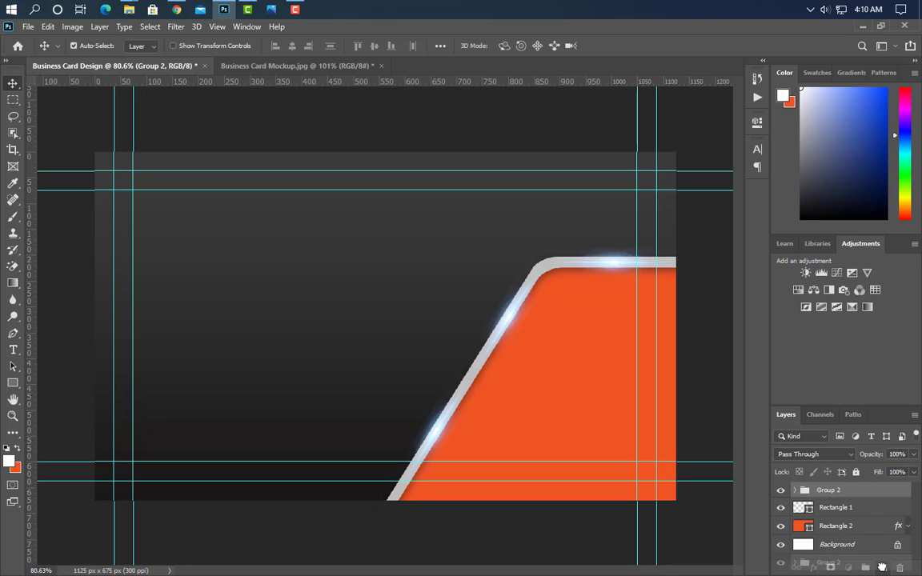
pyautogui.press('Left')
pyautogui.press('Left')
pyautogui.press('Left')
pyautogui.press('Left')
pyautogui.press('Left')
pyautogui.press('Left')
pyautogui.press('Left')
pyautogui.press('Left')
pyautogui.press('Left')
pyautogui.press('Left')
pyautogui.press('Left')
pyautogui.press('Left')
pyautogui.press('Left')
pyautogui.press('Left')
pyautogui.press('Left')
pyautogui.press('Left')
pyautogui.press('Left')
pyautogui.press('Left')
pyautogui.press('Left')
pyautogui.press('Left')
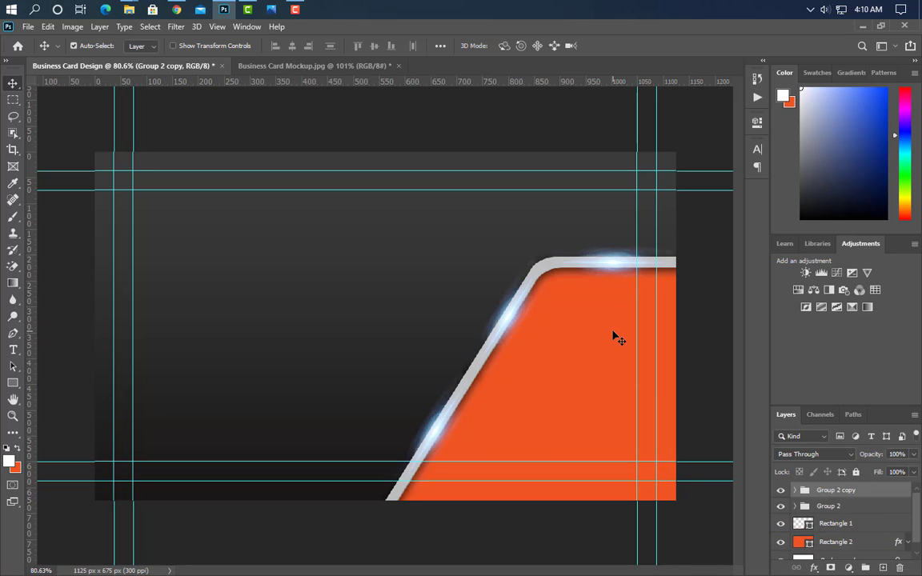
pyautogui.press('Left')
pyautogui.press('Left')
pyautogui.press('Left')
pyautogui.press('Left')
pyautogui.press('Left')
pyautogui.press('Left')
pyautogui.press('Left')
pyautogui.press('Left')
pyautogui.press('Left')
pyautogui.press('Left')
pyautogui.press('Left')
pyautogui.press('Left')
pyautogui.press('Left')
pyautogui.press('Left')
pyautogui.press('Left')
pyautogui.press('Left')
pyautogui.press('Left')
pyautogui.press('Left')
pyautogui.press('Left')
pyautogui.press('Left')
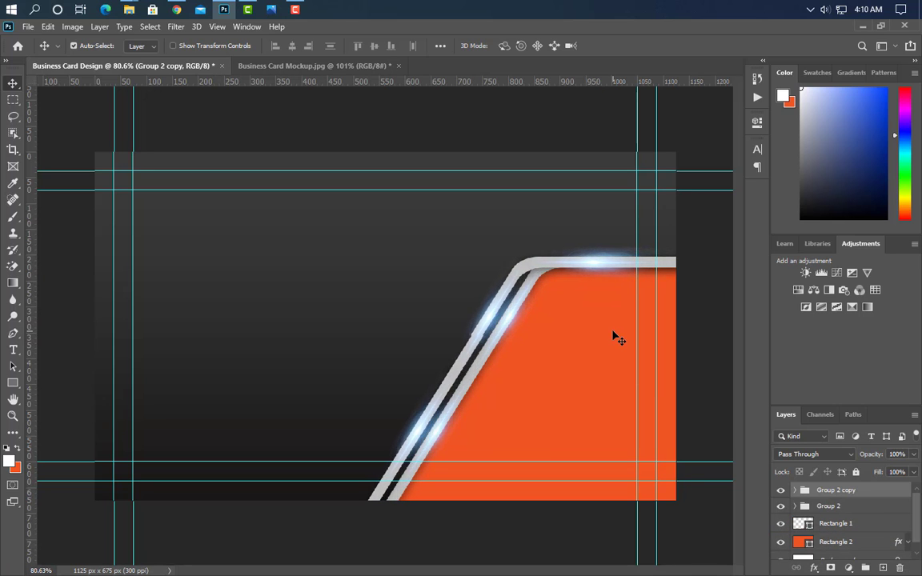
pyautogui.press('Up')
pyautogui.press('Up')
pyautogui.press('Up')
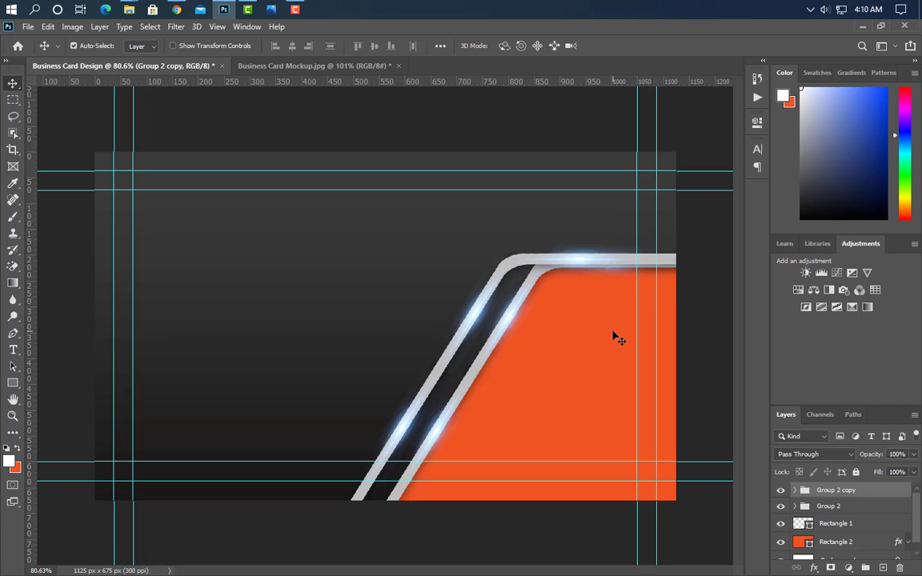
pyautogui.press('Up')
pyautogui.press('Up')
pyautogui.press('Up')
pyautogui.press('Up')
pyautogui.press('Up')
pyautogui.press('Up')
pyautogui.press('Up')
pyautogui.press('Up')
pyautogui.press('Up')
pyautogui.press('Up')
pyautogui.press('Up')
pyautogui.press('Up')
pyautogui.press('Up')
pyautogui.press('Up')
pyautogui.press('Up')
pyautogui.press('Up')
pyautogui.press('Up')
pyautogui.press('Up')
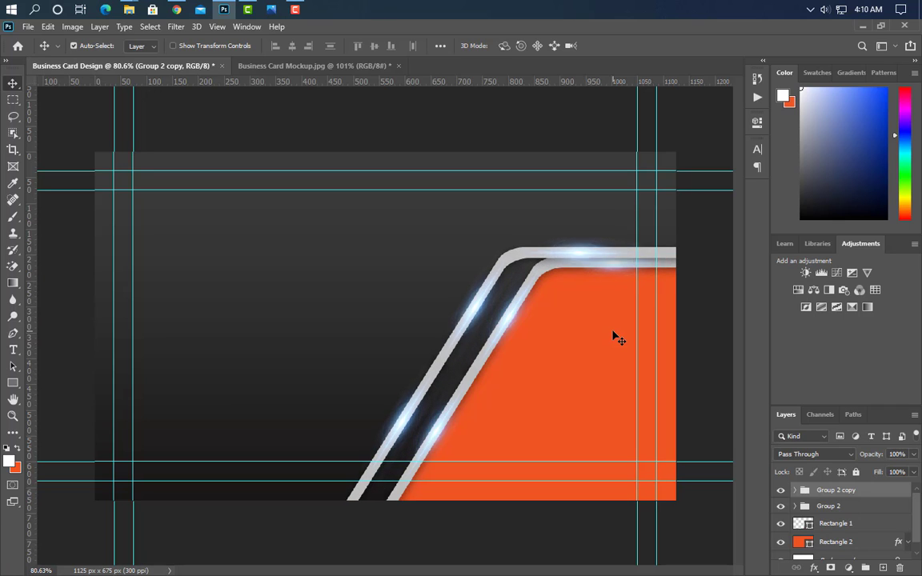
pyautogui.press('Up')
pyautogui.press('Up')
pyautogui.press('Up')
pyautogui.press('Up')
pyautogui.press('Up')
pyautogui.press('Up')
pyautogui.press('Up')
pyautogui.press('Up')
pyautogui.press('Up')
pyautogui.press('Up')
pyautogui.press('Up')
pyautogui.press('Up')
pyautogui.press('Up')
pyautogui.press('Up')
pyautogui.press('Up')
pyautogui.press('Up')
pyautogui.press('Up')
pyautogui.press('Up')
pyautogui.press('Up')
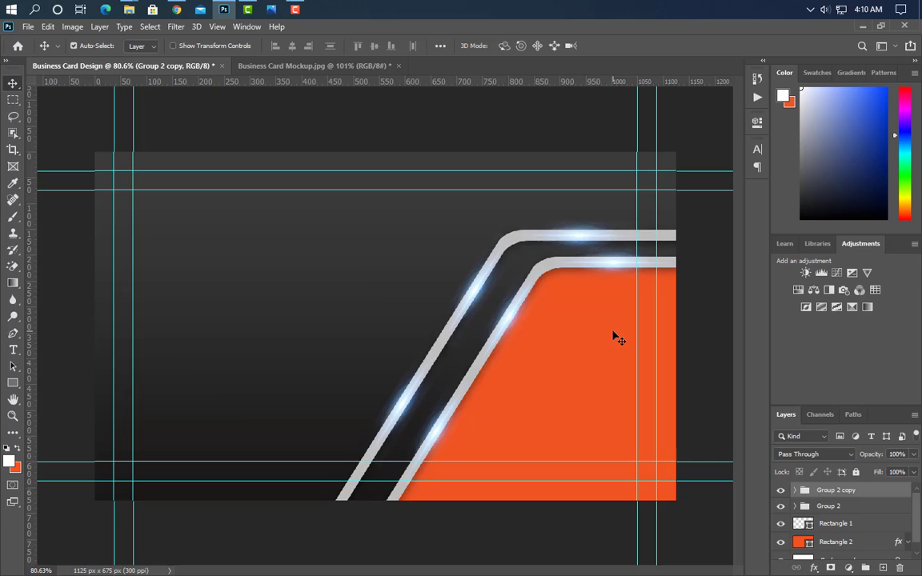
pyautogui.press('Right')
pyautogui.press('Right')
pyautogui.press('Right')
pyautogui.press('Right')
pyautogui.press('Right')
pyautogui.press('Right')
pyautogui.press('Right')
pyautogui.press('Right')
pyautogui.press('Right')
pyautogui.press('Right')
pyautogui.press('Right')
pyautogui.press('Right')
pyautogui.press('Right')
pyautogui.press('Right')
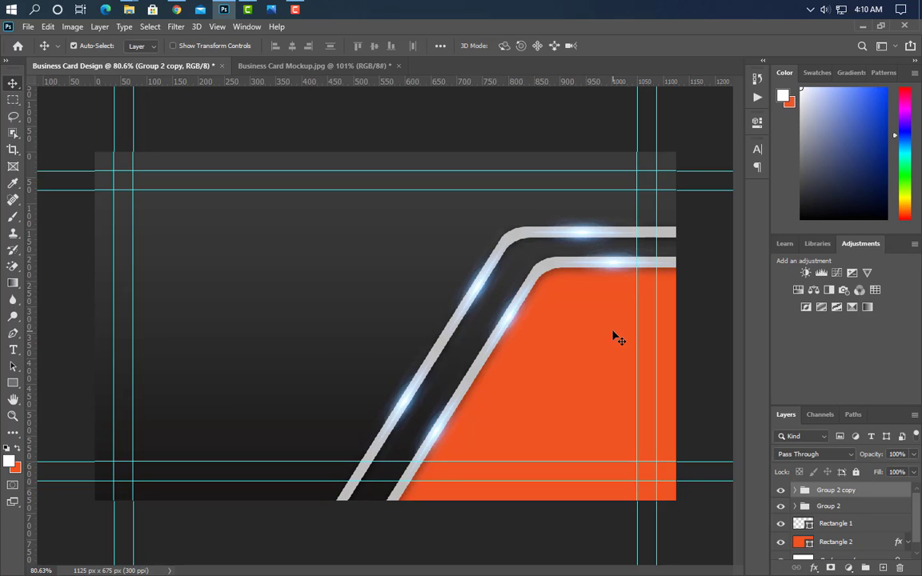
pyautogui.press('Right')
pyautogui.press('Right')
pyautogui.press('Right')
pyautogui.press('Right')
pyautogui.press('Right')
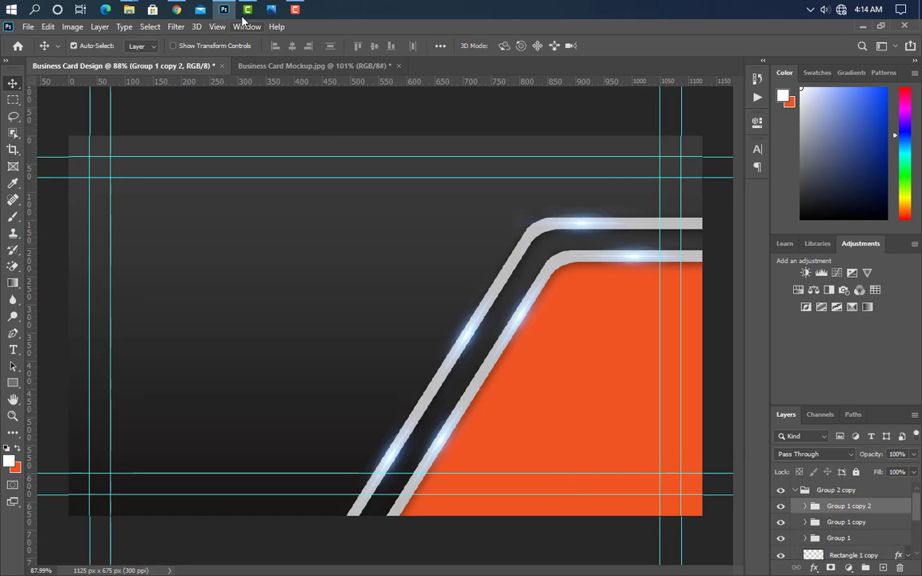
# Place the Logo White Png image onto the card.
pyautogui.click(224, 11)
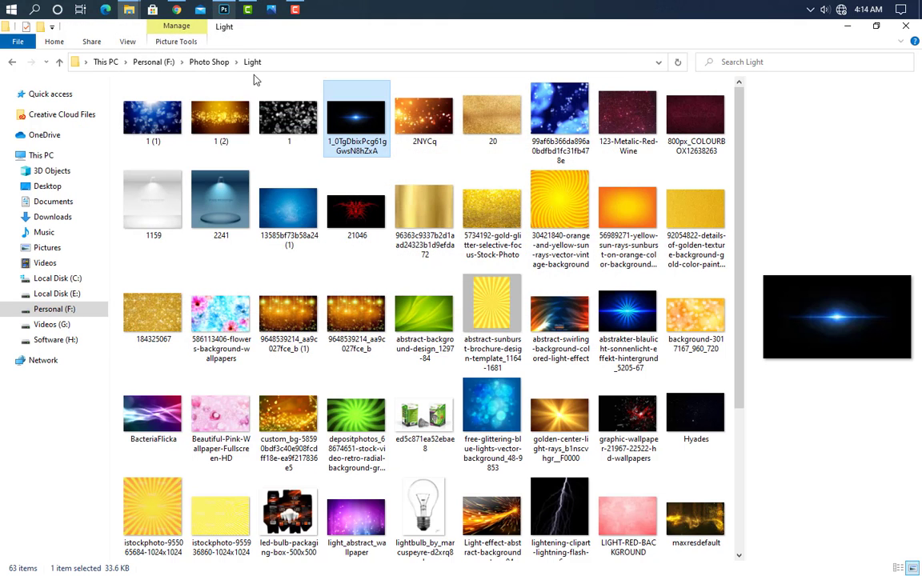
pyautogui.click(854, 31)
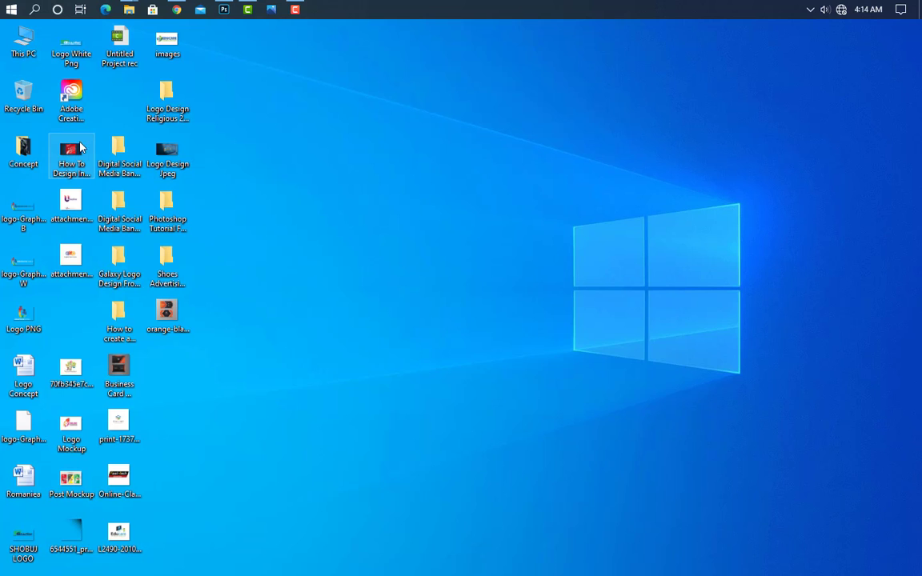
pyautogui.moveTo(71, 49); pyautogui.dragTo(346, 391)
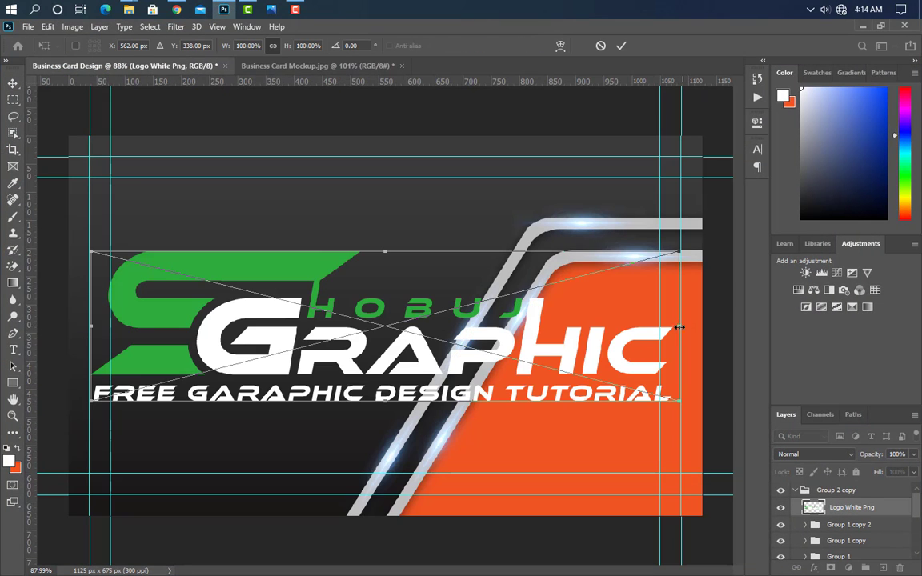
# Shrink the logo to about 43% in the upper left, then place the QR code and scale it to 129 px.
pyautogui.moveTo(679, 326); pyautogui.dragTo(342, 248)
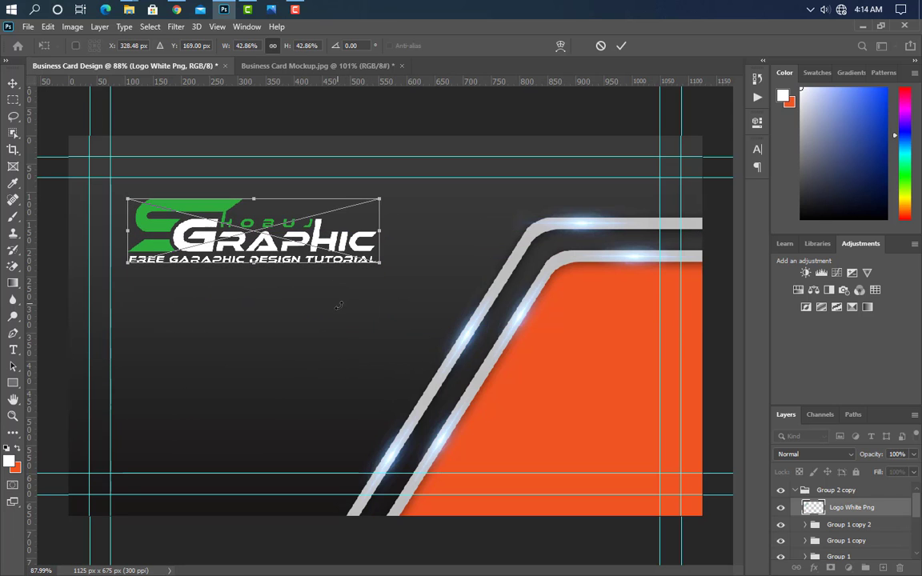
pyautogui.click(621, 48)
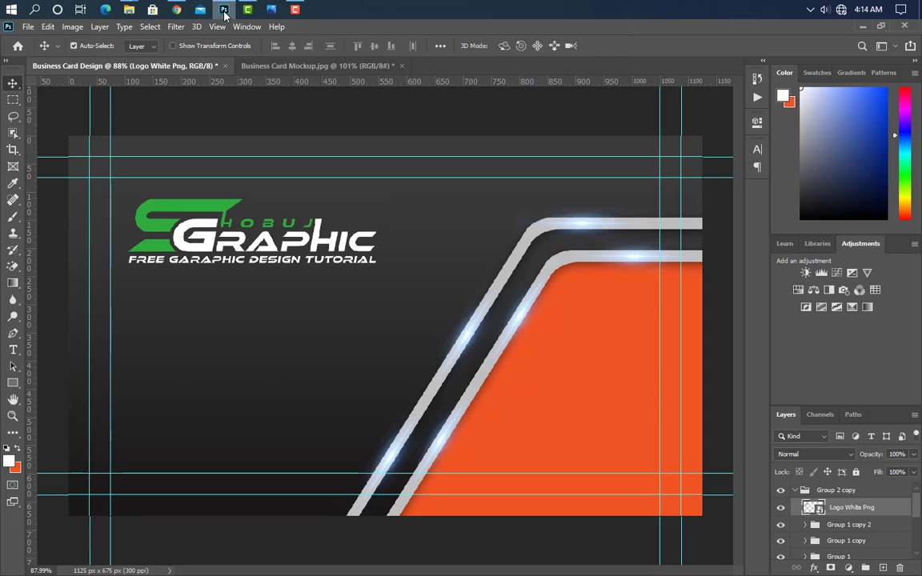
pyautogui.click(129, 9)
pyautogui.moveTo(218, 210); pyautogui.dragTo(282, 425)
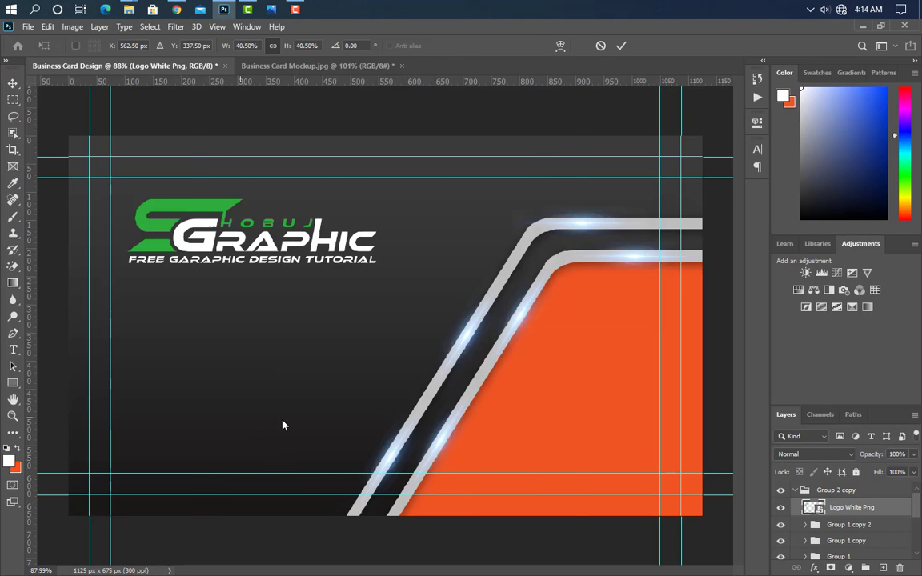
pyautogui.moveTo(391, 144); pyautogui.dragTo(246, 373)
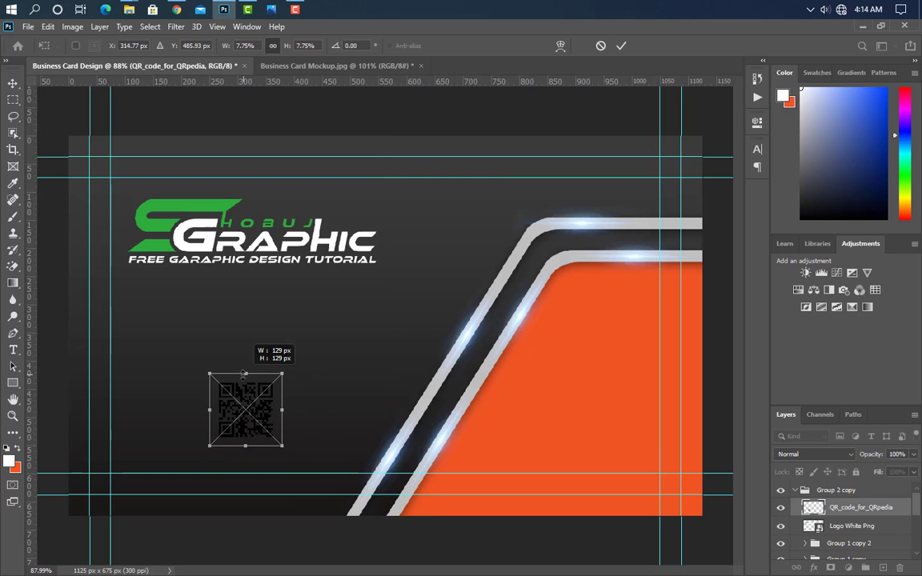
# Commit the QR code and draw a white 110 × 110 px square behind it.
pyautogui.click(621, 47)
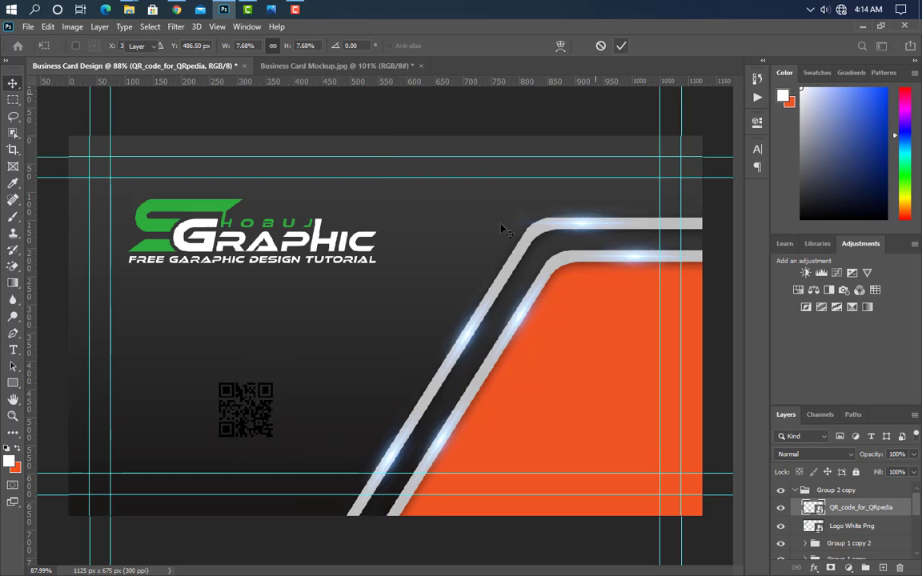
pyautogui.click(14, 384)
pyautogui.scroll(4, 227, 445)
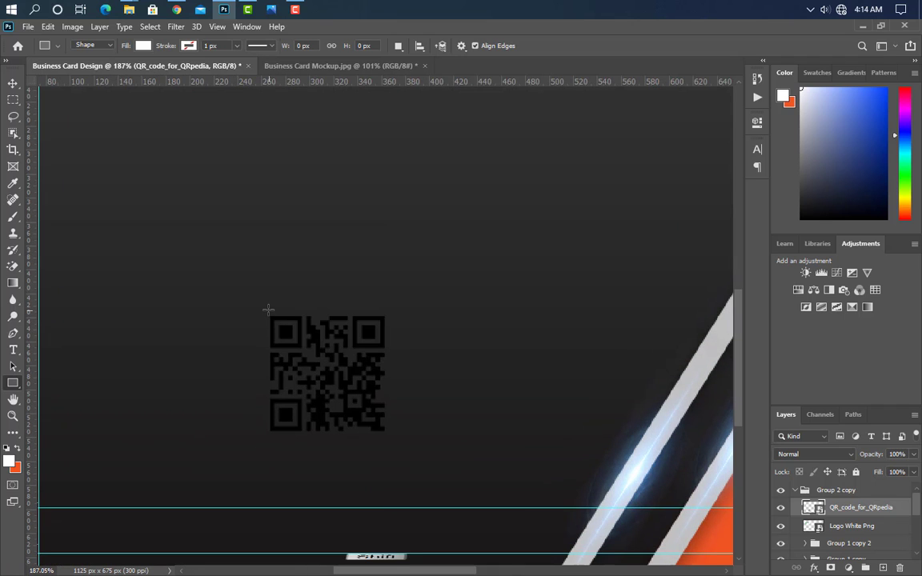
pyautogui.press('shift')
pyautogui.moveTo(262, 308); pyautogui.dragTo(395, 441)
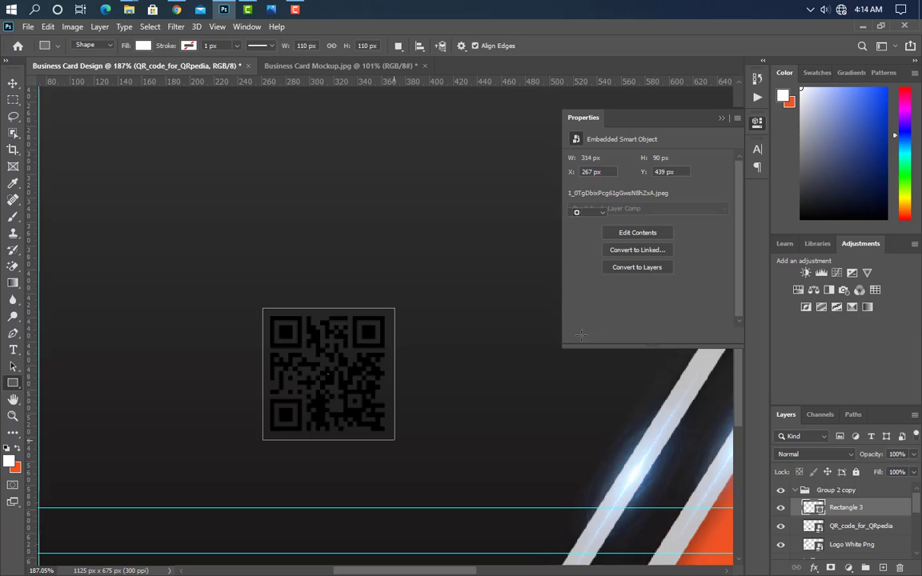
pyautogui.click(728, 118)
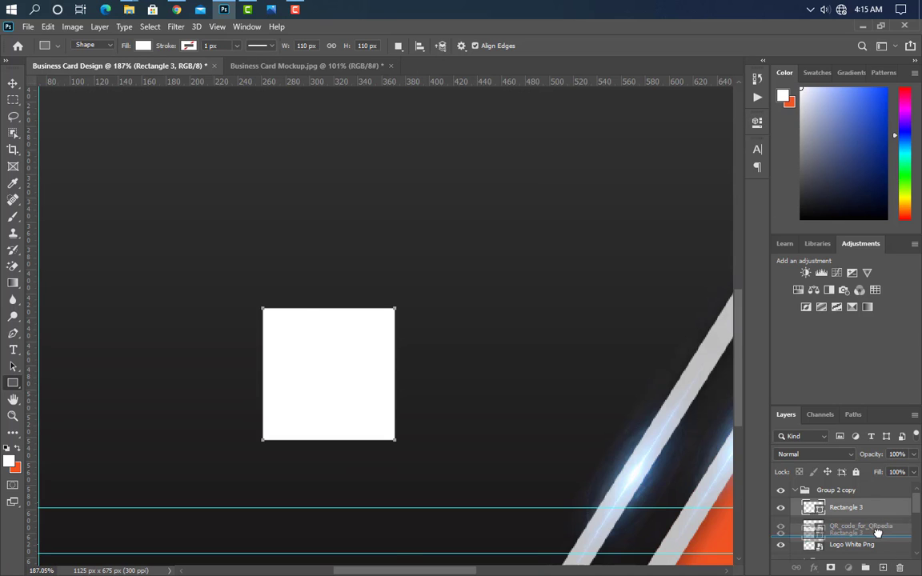
pyautogui.hotkey('ctrl', '[')
# Deselect, then group the QR code layer with Rectangle 3 as Group 3.
pyautogui.click(855, 507)
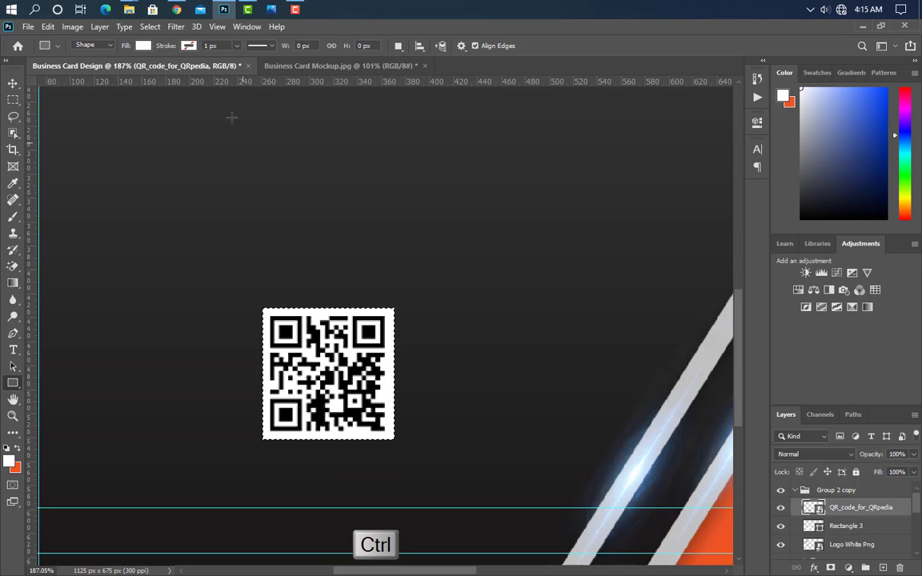
pyautogui.press('v')
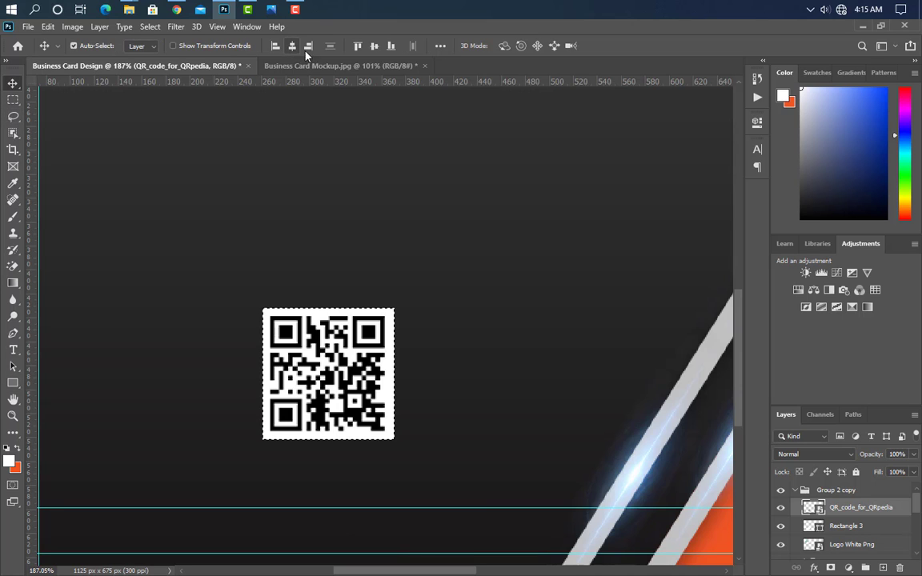
pyautogui.hotkey('ctrl', 'd')
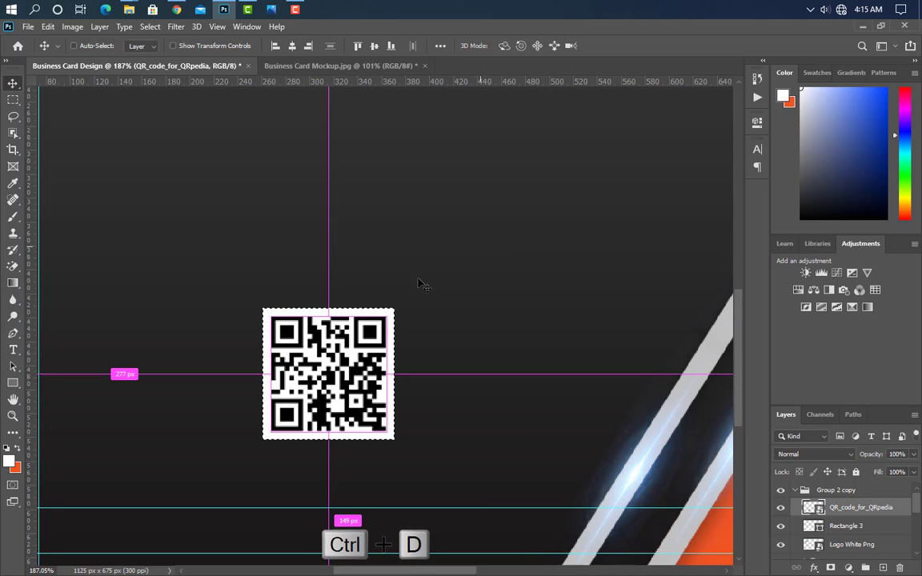
pyautogui.scroll(-5, 276, 352)
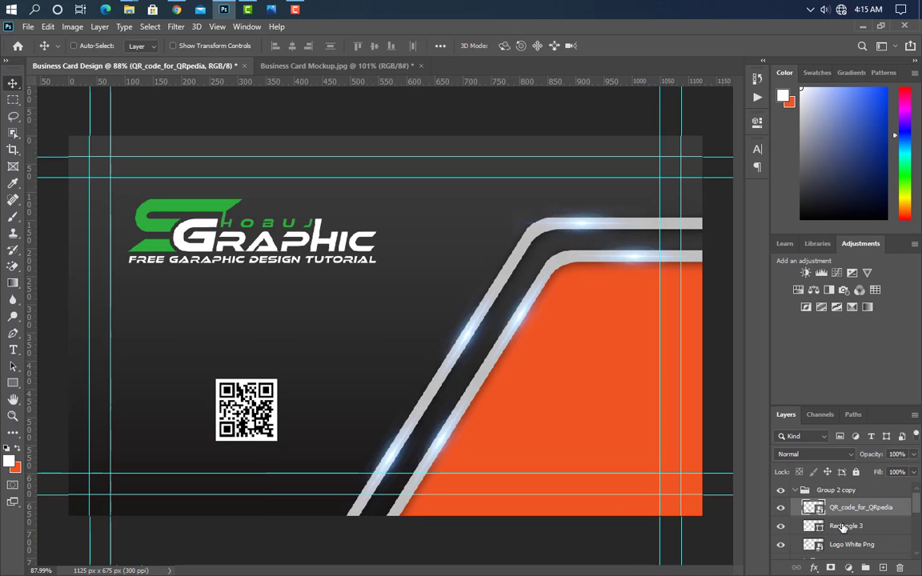
pyautogui.keyDown('shift'); pyautogui.click(842, 528); pyautogui.keyUp('shift')
pyautogui.hotkey('ctrl', 'g')
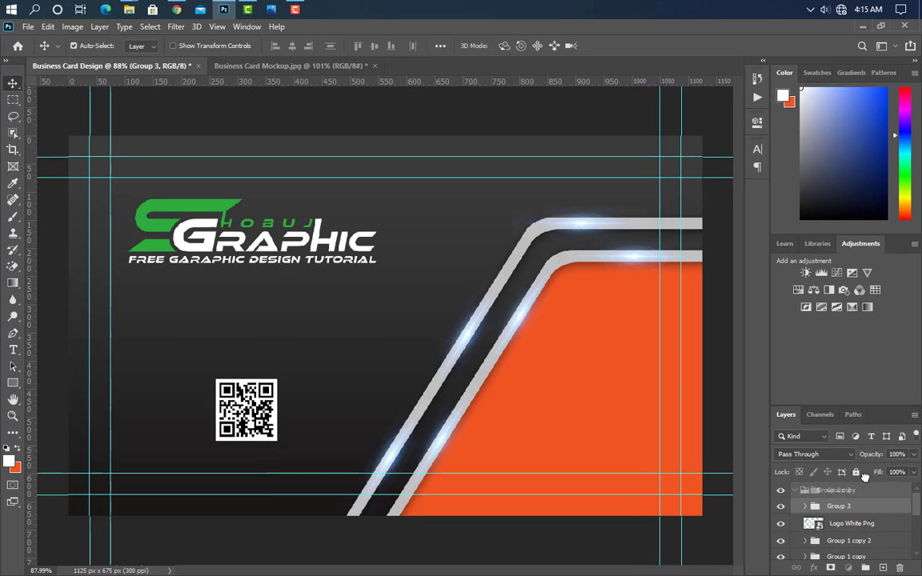
pyautogui.moveTo(864, 484); pyautogui.dragTo(864, 486)
pyautogui.moveTo(369, 425); pyautogui.dragTo(375, 422)
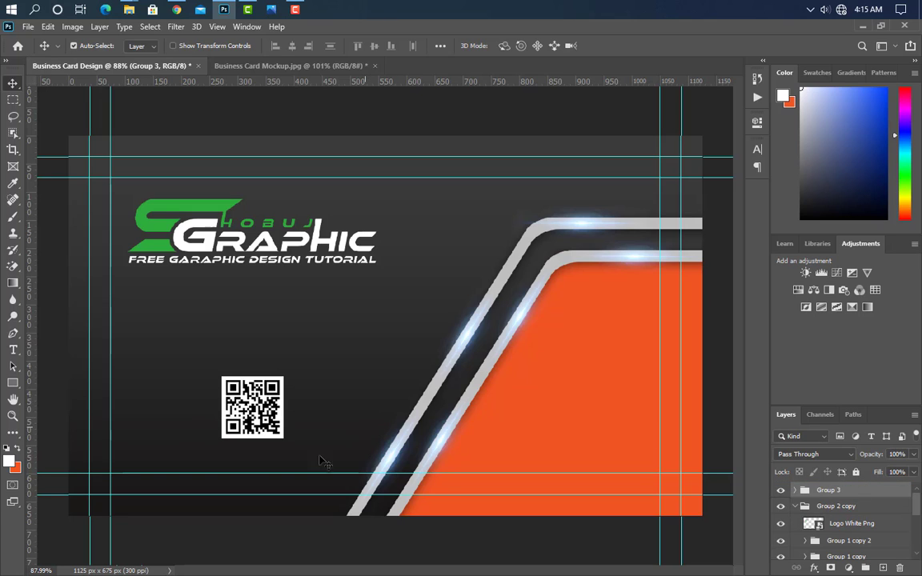
pyautogui.click(13, 350)
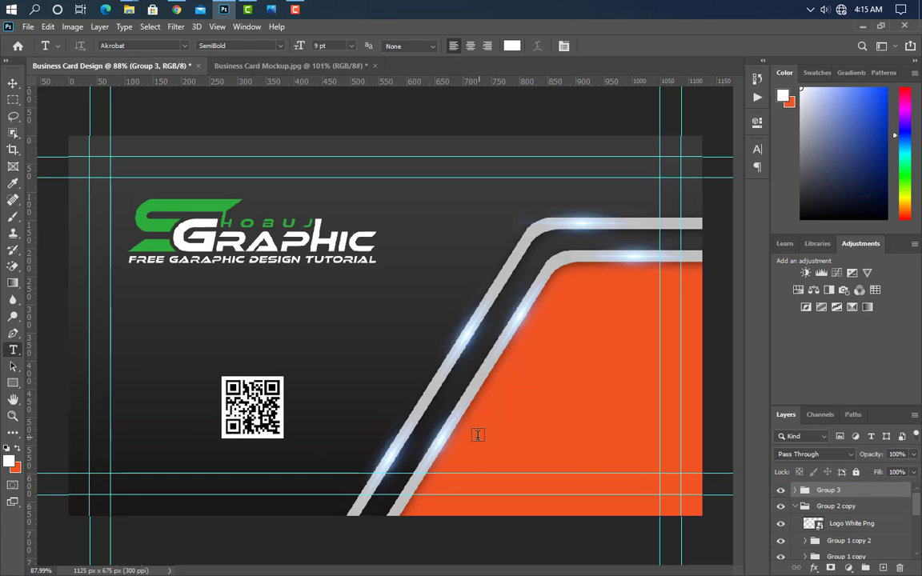
pyautogui.click(478, 437)
pyautogui.write('www.graphicsfamily.com')
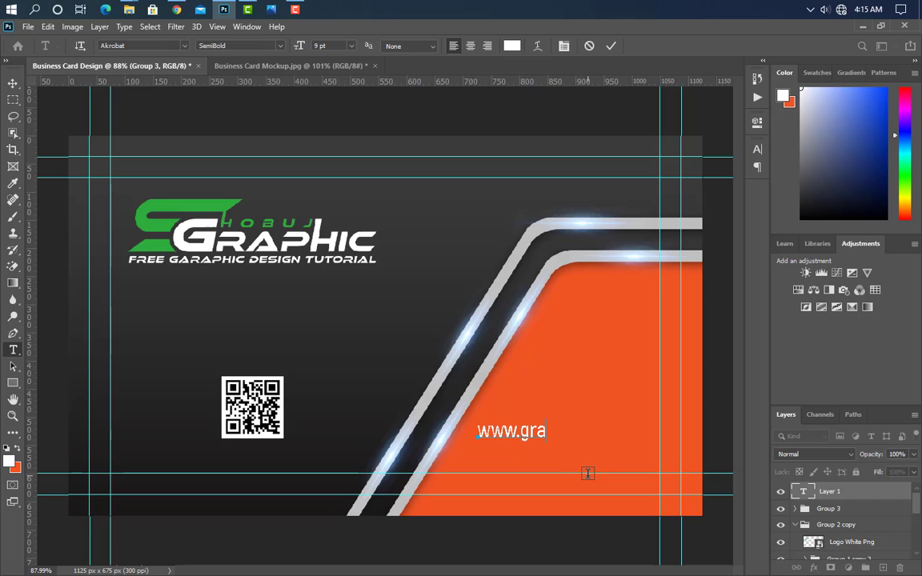
pyautogui.click(611, 46)
# Narrow the URL text from both sides to about 87% width.
pyautogui.hotkey('ctrl', 't')
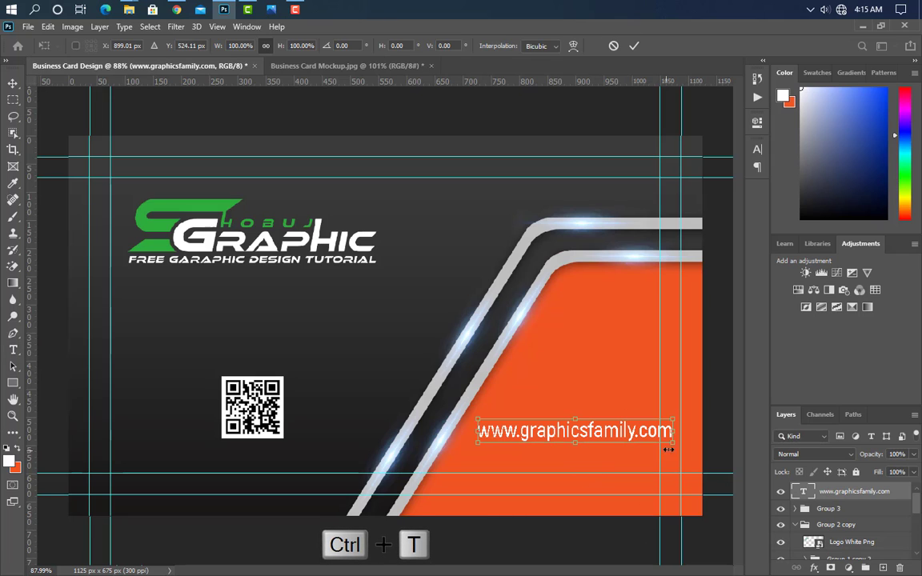
pyautogui.moveTo(675, 431); pyautogui.dragTo(653, 432)
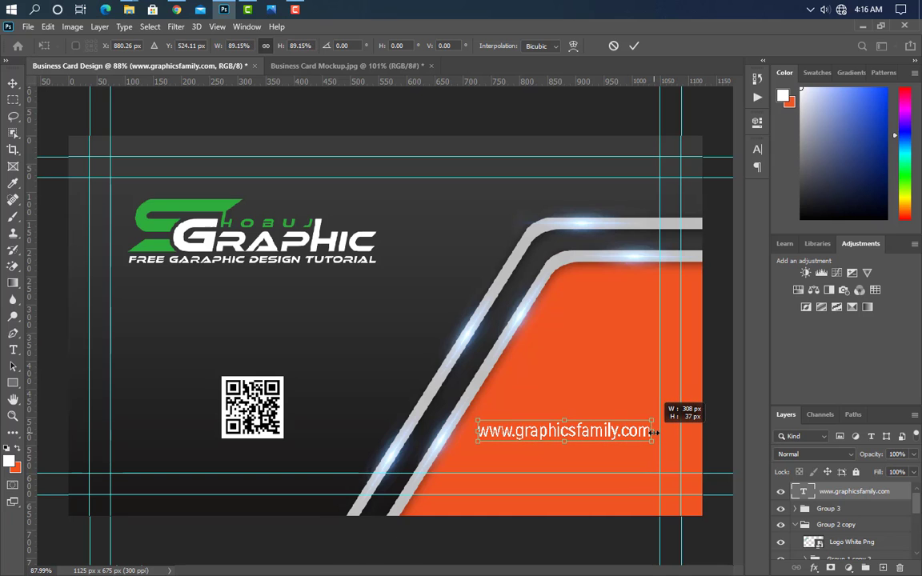
pyautogui.moveTo(477, 430); pyautogui.dragTo(481, 431)
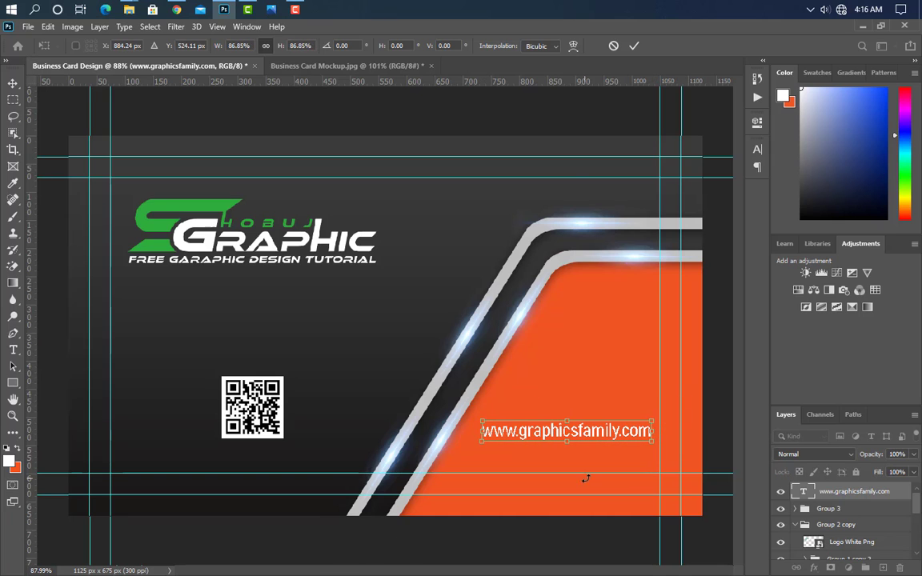
pyautogui.click(634, 48)
# Duplicate the blue lens glow, move the copy onto the URL and stretch it wider.
pyautogui.press('v')
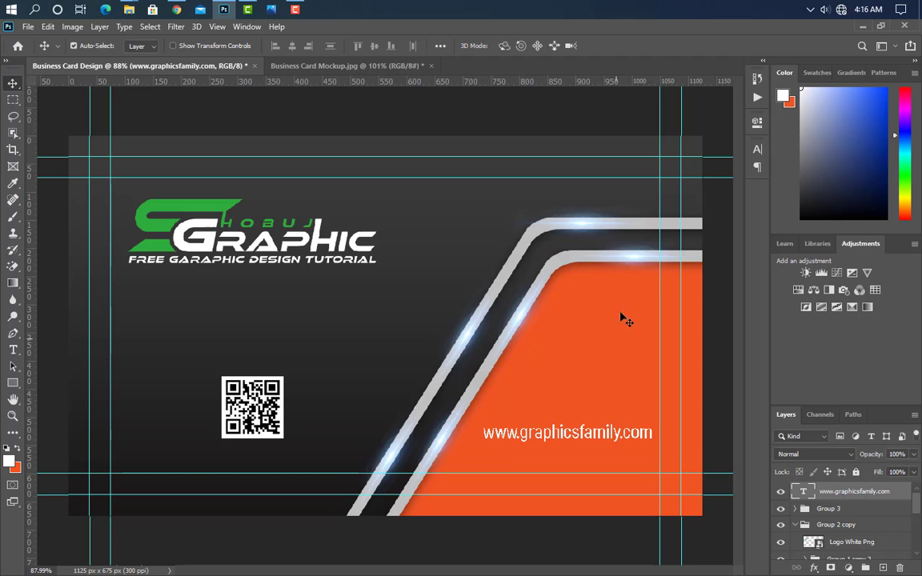
pyautogui.click(631, 264)
pyautogui.moveTo(879, 554); pyautogui.dragTo(884, 567)
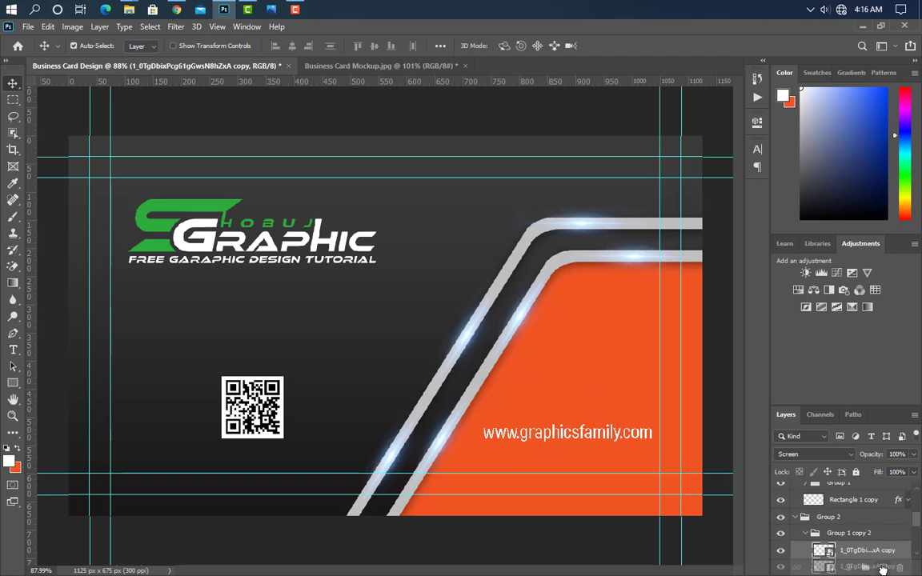
pyautogui.hotkey('ctrl', 't')
pyautogui.moveTo(643, 273); pyautogui.dragTo(563, 450)
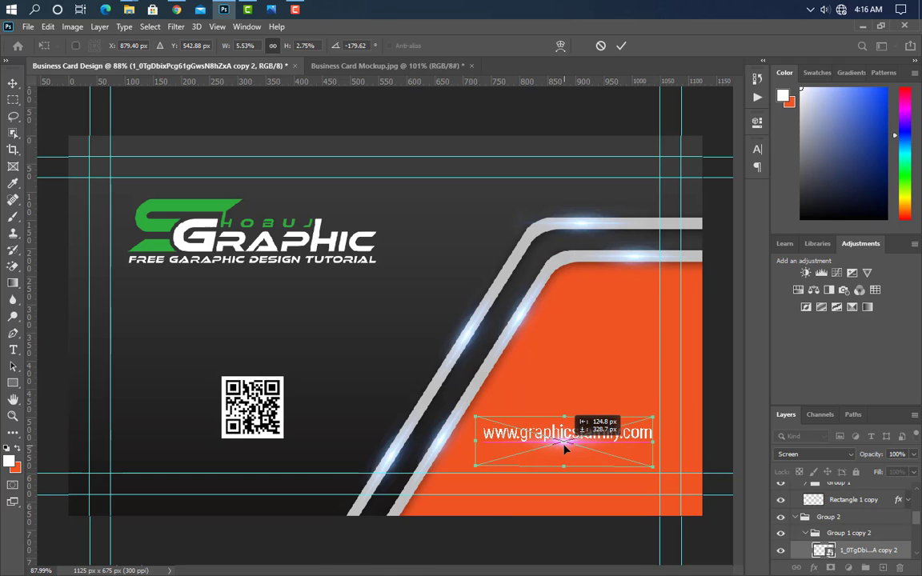
pyautogui.moveTo(653, 441); pyautogui.dragTo(703, 439)
pyautogui.moveTo(477, 441); pyautogui.dragTo(441, 439)
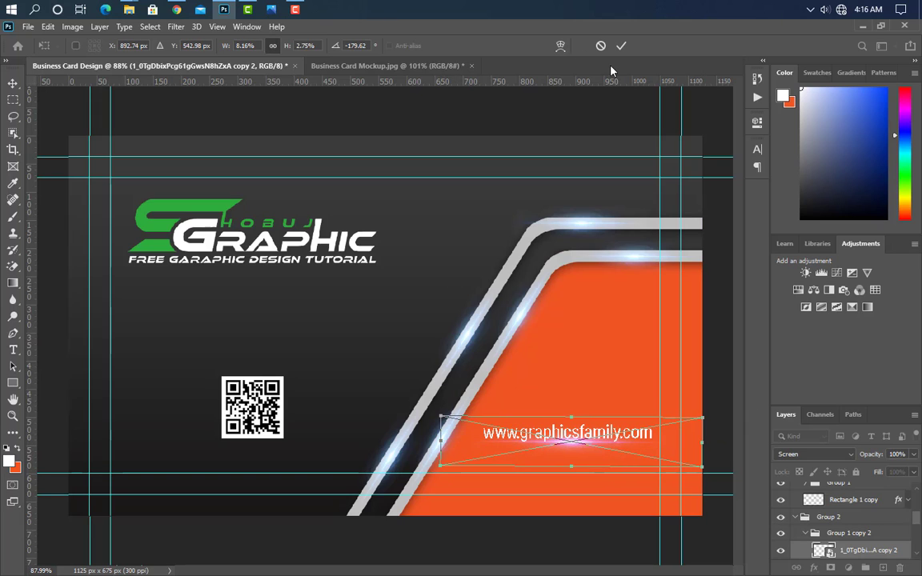
# Squash the glow copy to 1.37% height, nudge it just beneath the URL, and duplicate it.
pyautogui.moveTo(572, 465); pyautogui.dragTo(588, 443)
pyautogui.press('Left')
pyautogui.press('Down')
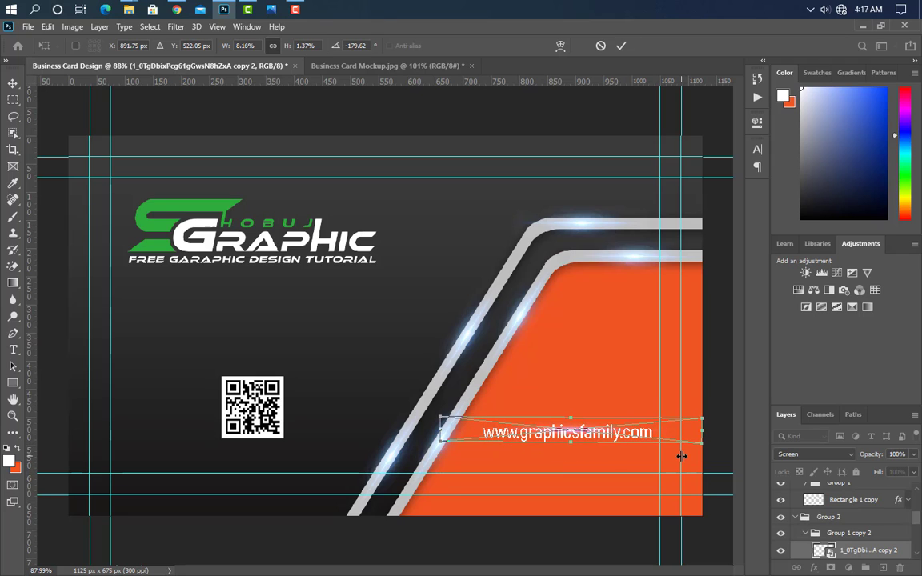
pyautogui.press('Down')
pyautogui.press('Down')
pyautogui.press('Down')
pyautogui.press('Down')
pyautogui.press('Down')
pyautogui.press('Down')
pyautogui.press('Down')
pyautogui.press('Down')
pyautogui.press('Down')
pyautogui.press('Down')
pyautogui.press('Down')
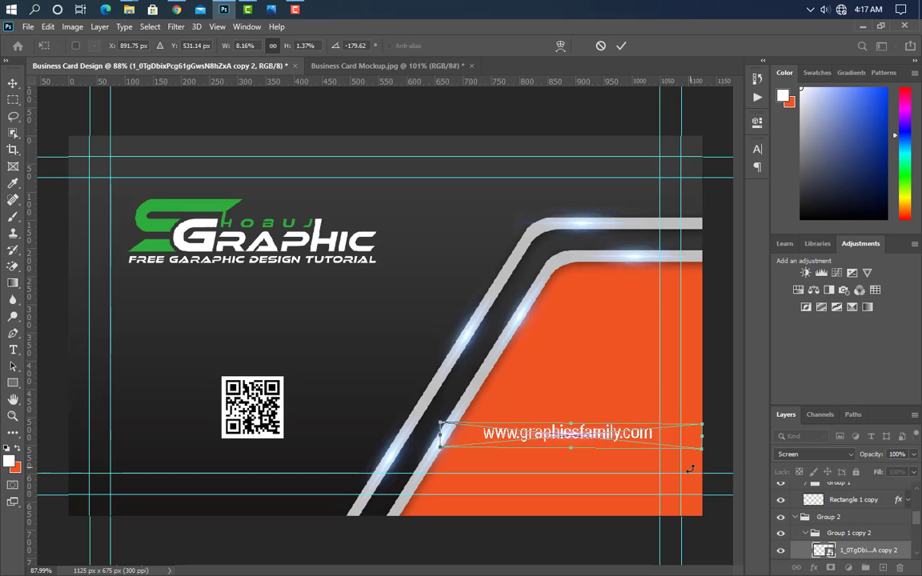
pyautogui.press('Down')
pyautogui.press('Down')
pyautogui.press('Down')
pyautogui.press('Down')
pyautogui.press('Down')
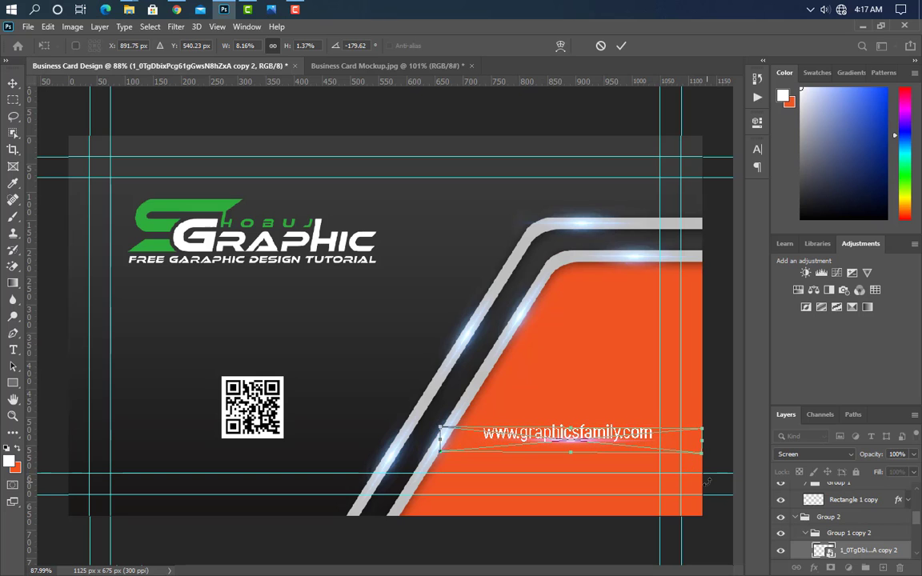
pyautogui.press('Up')
pyautogui.click(621, 46)
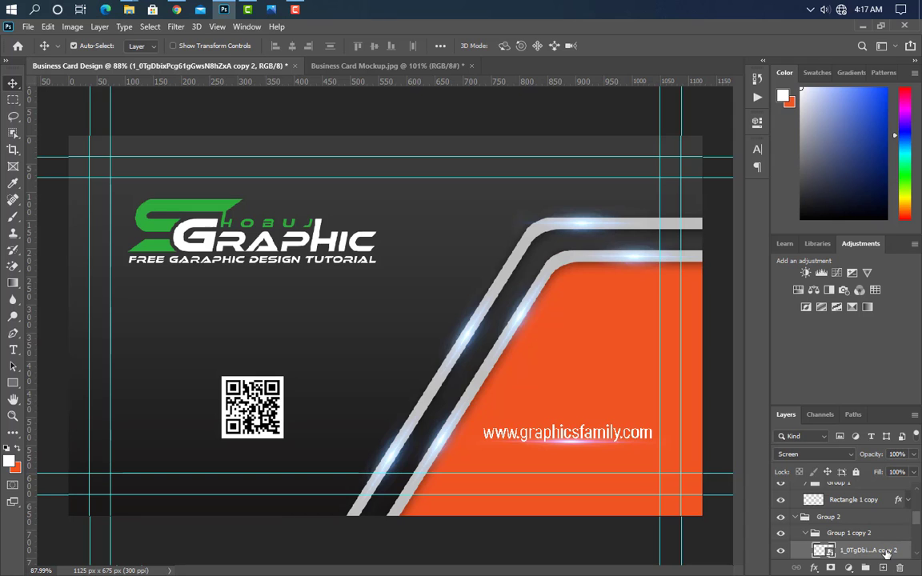
pyautogui.moveTo(887, 554); pyautogui.dragTo(883, 568)
# Move the glow copy beneath the FREE GARAPHIC DESIGN TUTORIAL tagline and widen it on both sides.
pyautogui.hotkey('ctrl', 't')
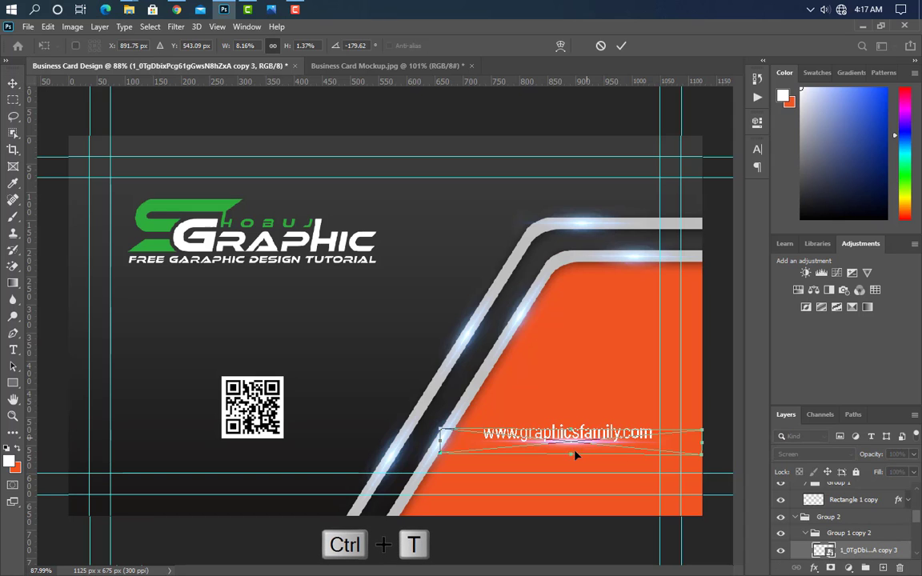
pyautogui.moveTo(568, 443); pyautogui.dragTo(252, 269)
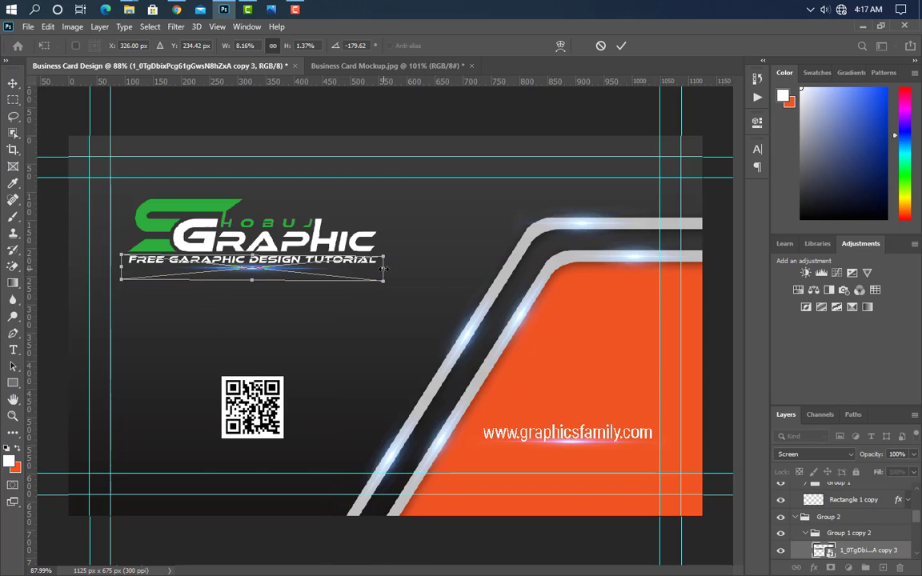
pyautogui.moveTo(384, 269); pyautogui.dragTo(440, 274)
pyautogui.moveTo(123, 269); pyautogui.dragTo(66, 267)
pyautogui.moveTo(441, 269); pyautogui.dragTo(454, 269)
pyautogui.click(621, 47)
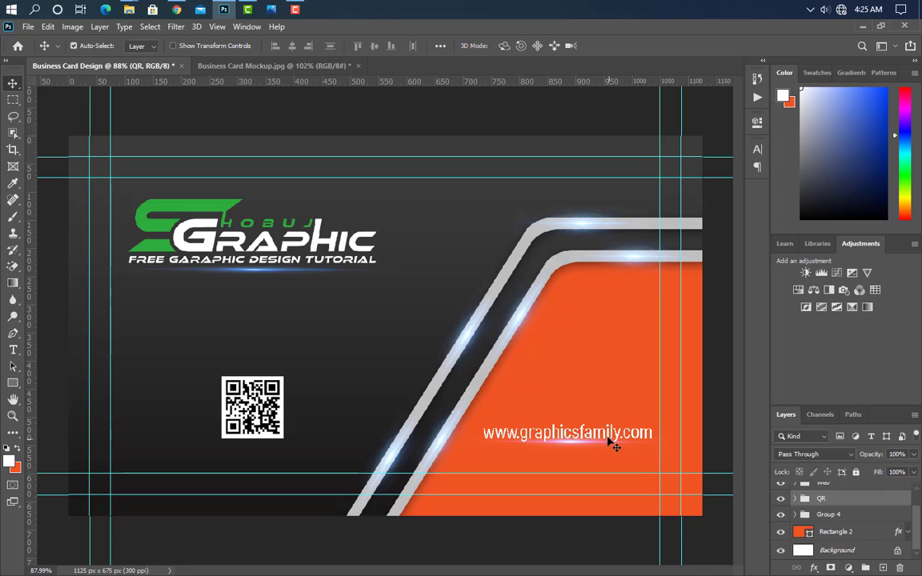
# Collapse the Web group and select Group 4 holding the orange panel.
pyautogui.click(609, 440)
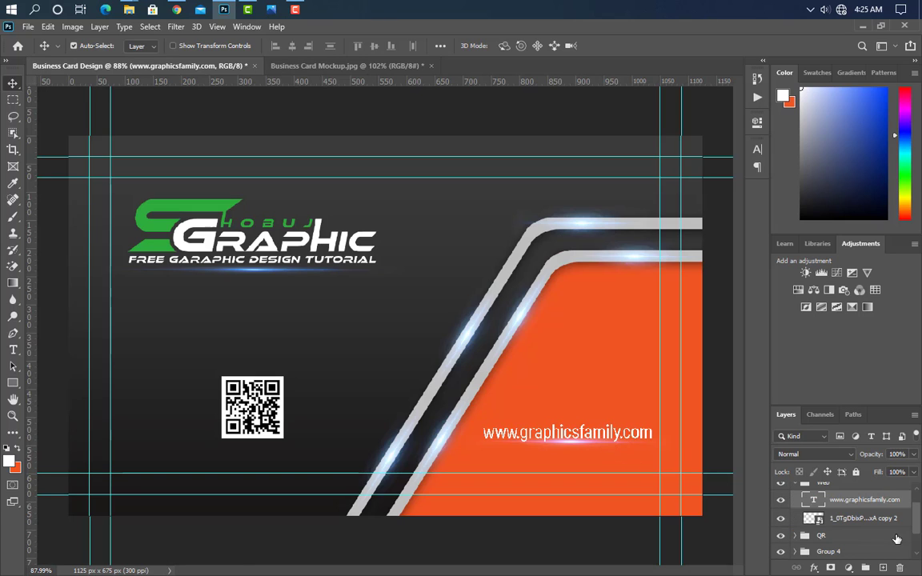
pyautogui.scroll(1, 828, 521)
pyautogui.click(796, 501)
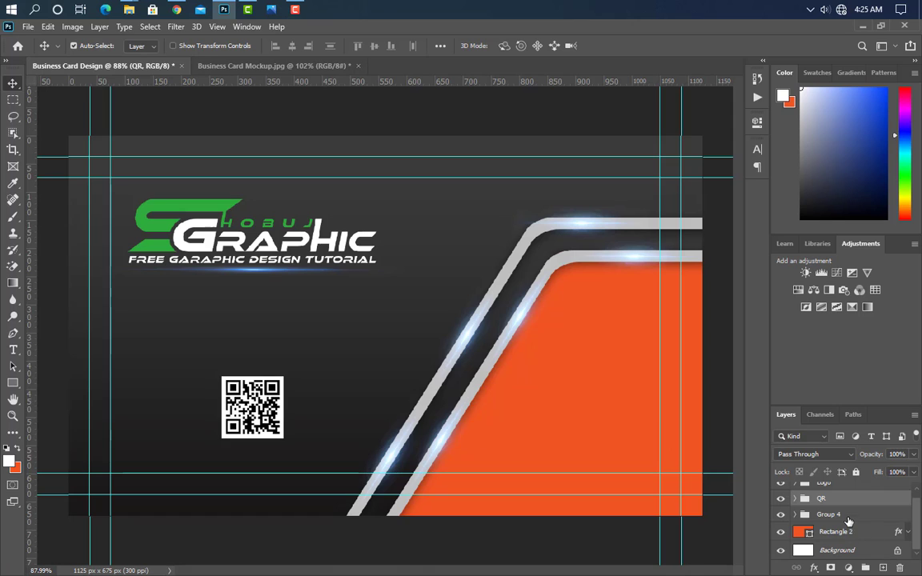
pyautogui.click(845, 514)
# Flip Group 4 horizontally and vertically and fit it into the card's top-left.
pyautogui.hotkey('ctrl', 't')
pyautogui.rightClick(610, 409)
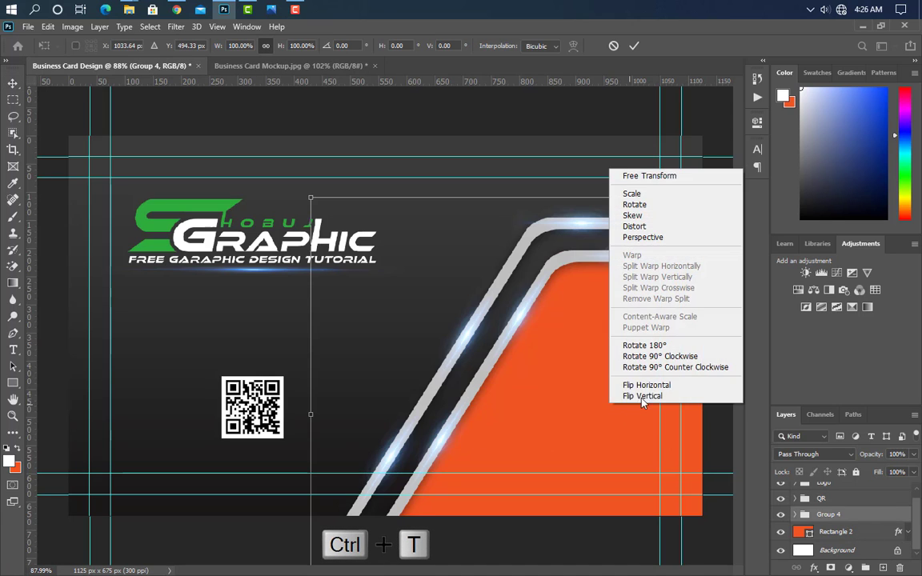
pyautogui.click(637, 382)
pyautogui.rightClick(565, 393)
pyautogui.click(602, 385)
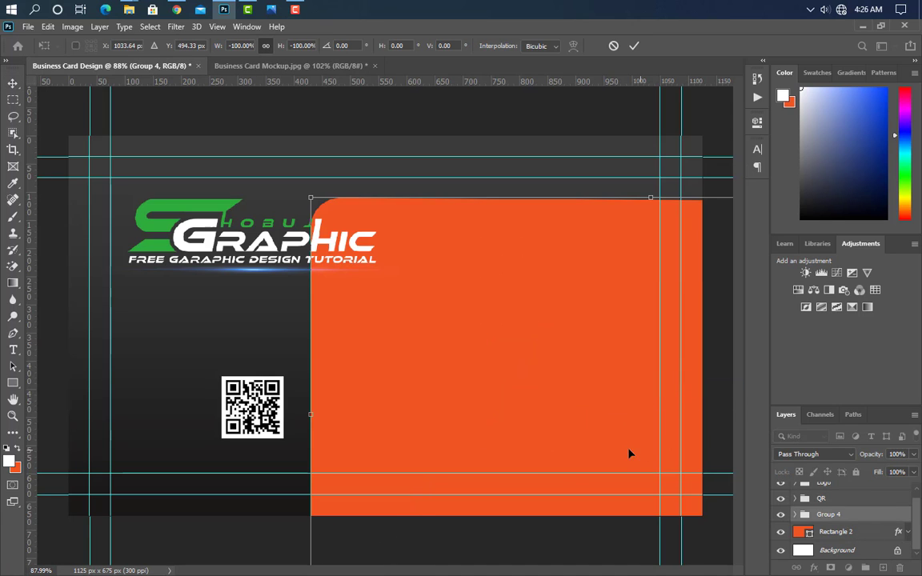
pyautogui.moveTo(628, 453); pyautogui.dragTo(288, 242)
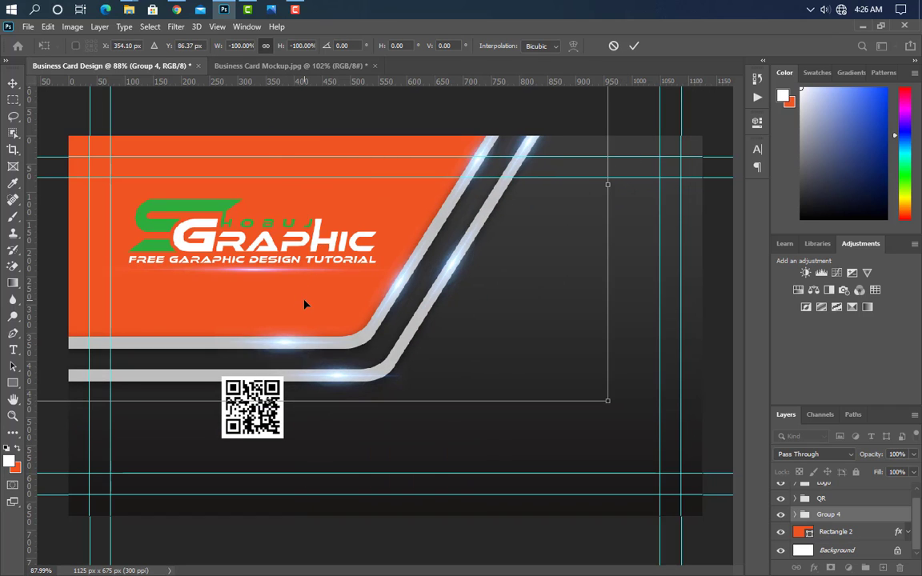
pyautogui.moveTo(306, 304); pyautogui.dragTo(248, 364)
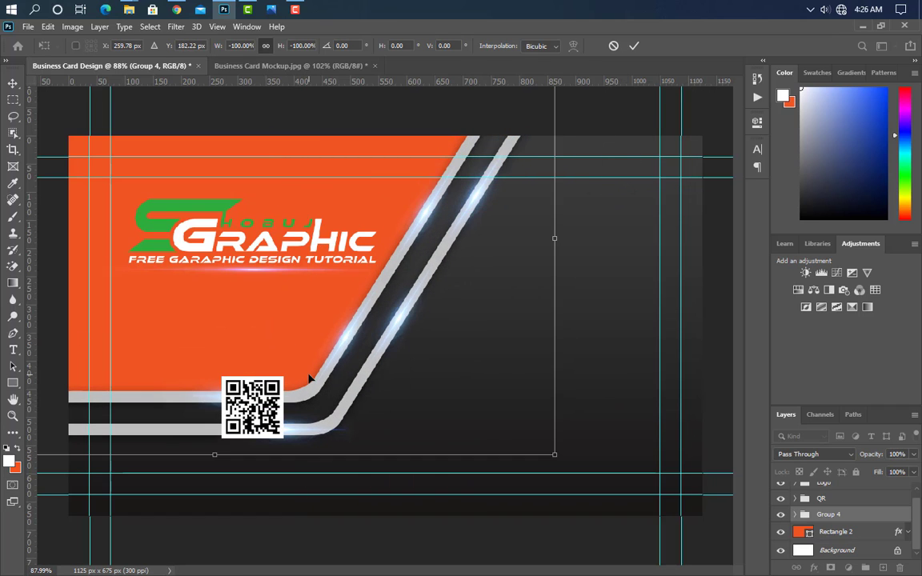
pyautogui.click(634, 46)
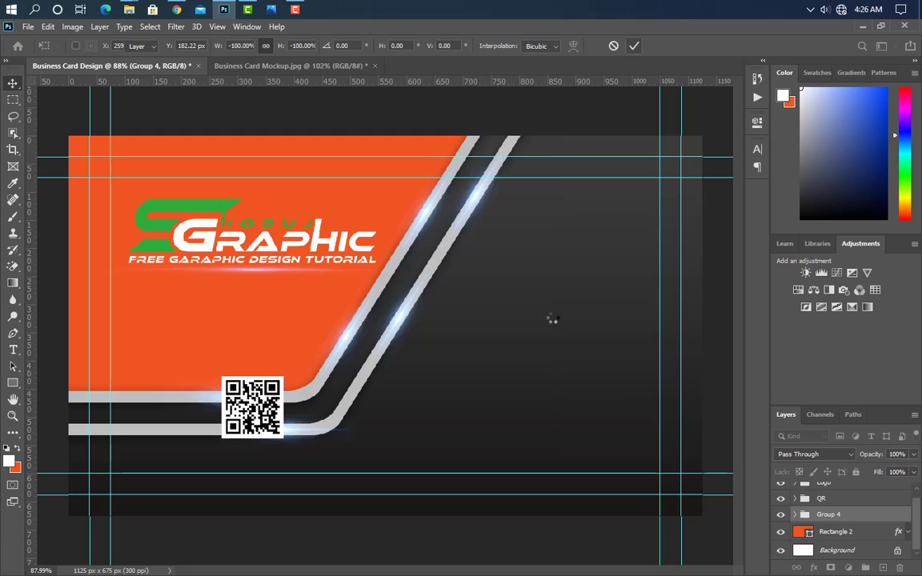
# Shrink the Logo group to about 91% and nudge it up slightly.
pyautogui.click(304, 252)
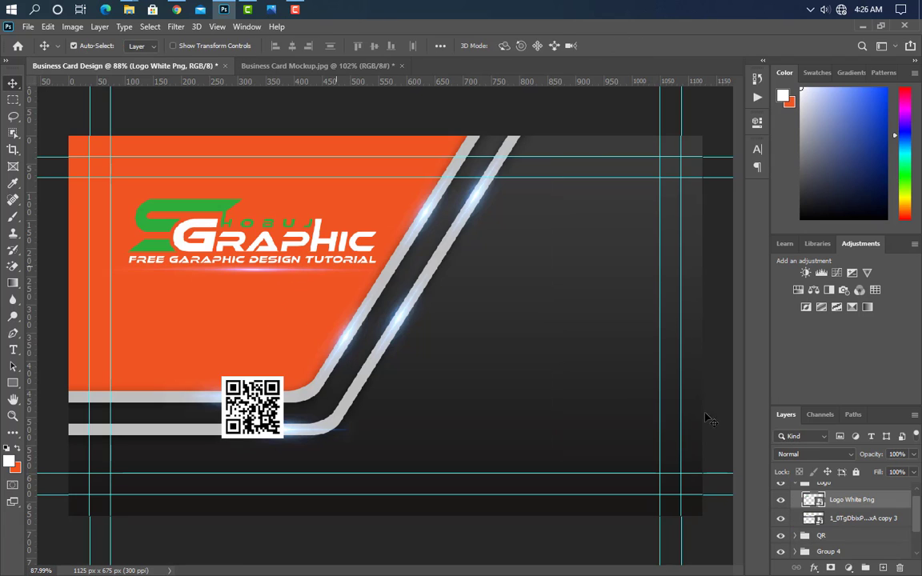
pyautogui.scroll(1, 843, 492)
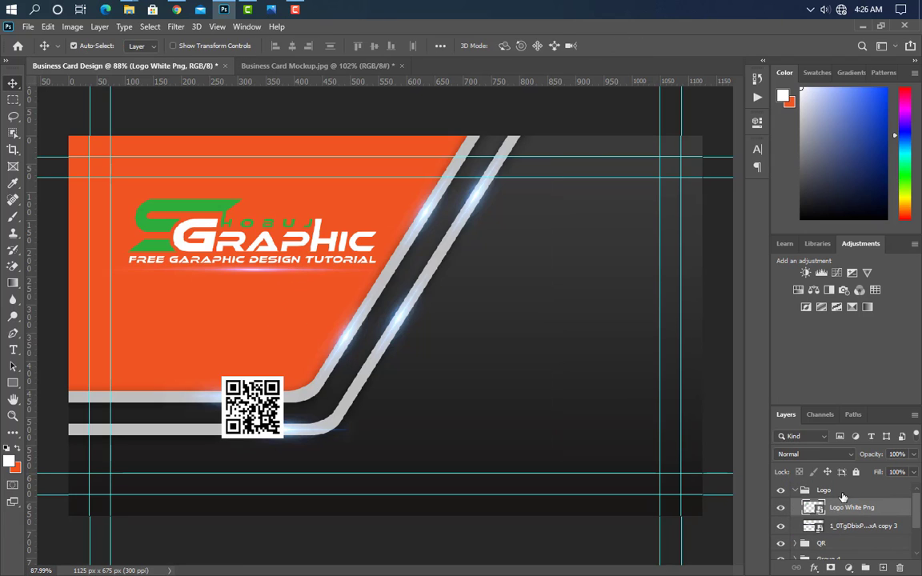
pyautogui.click(842, 495)
pyautogui.hotkey('ctrl', 't')
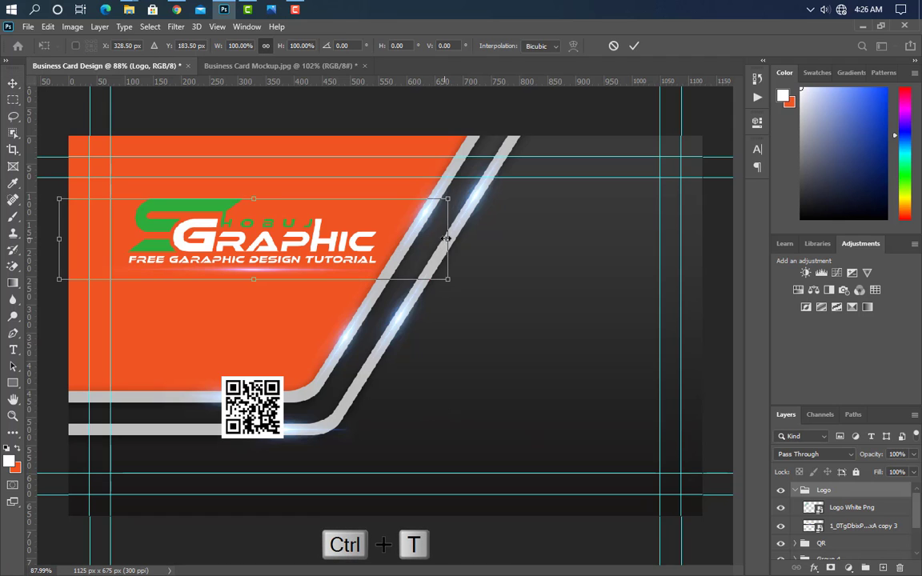
pyautogui.moveTo(446, 238); pyautogui.dragTo(413, 239)
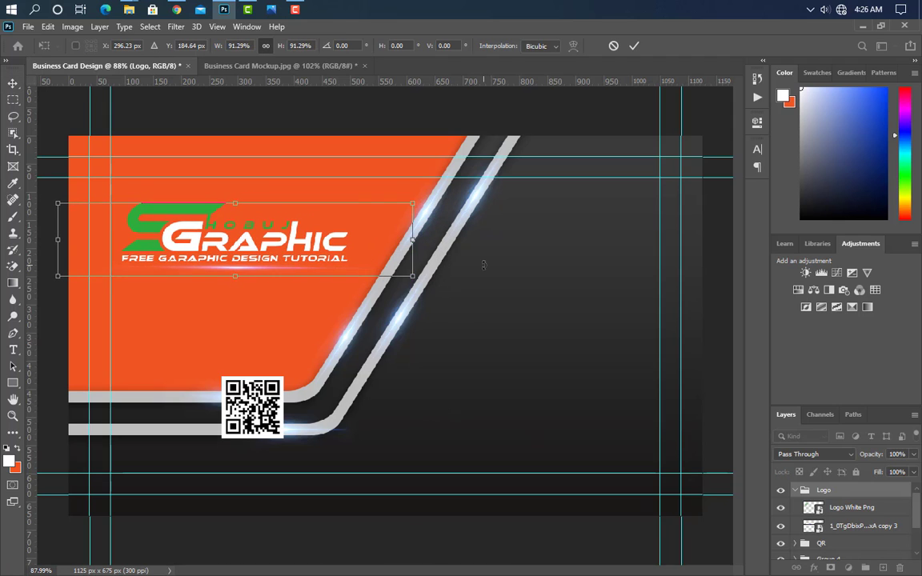
pyautogui.press('Up')
pyautogui.press('Up')
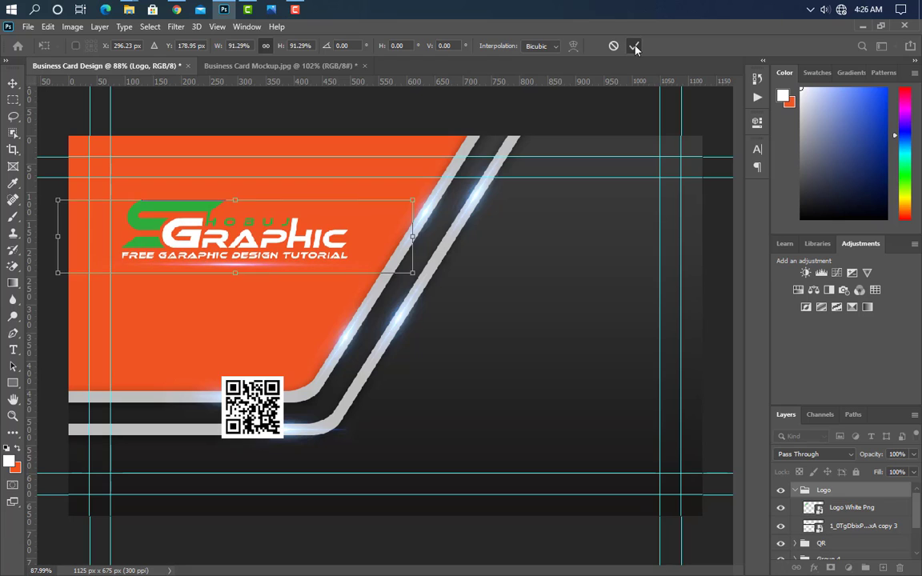
pyautogui.click(634, 46)
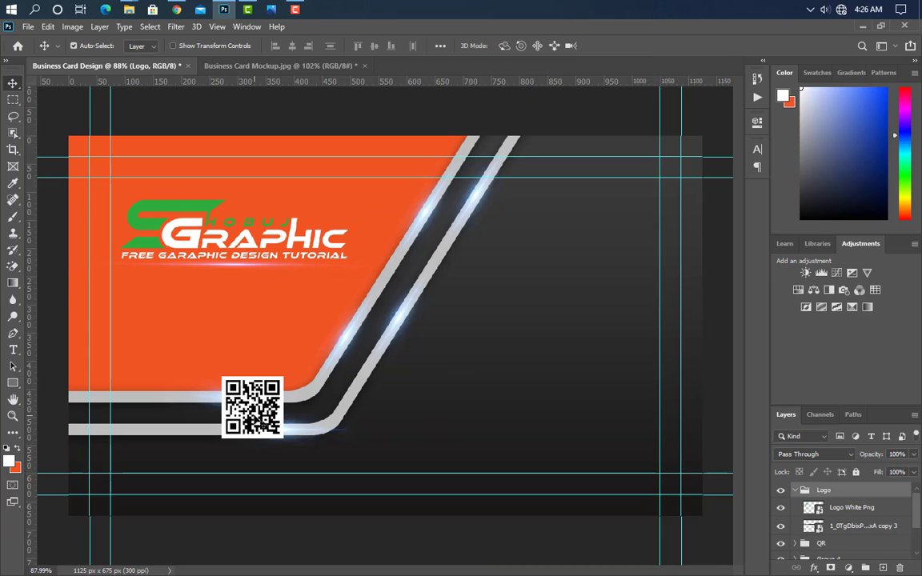
pyautogui.click(546, 474)
# Delete the QR code group, the second grey stripe's group and Group 3.
pyautogui.click(796, 515)
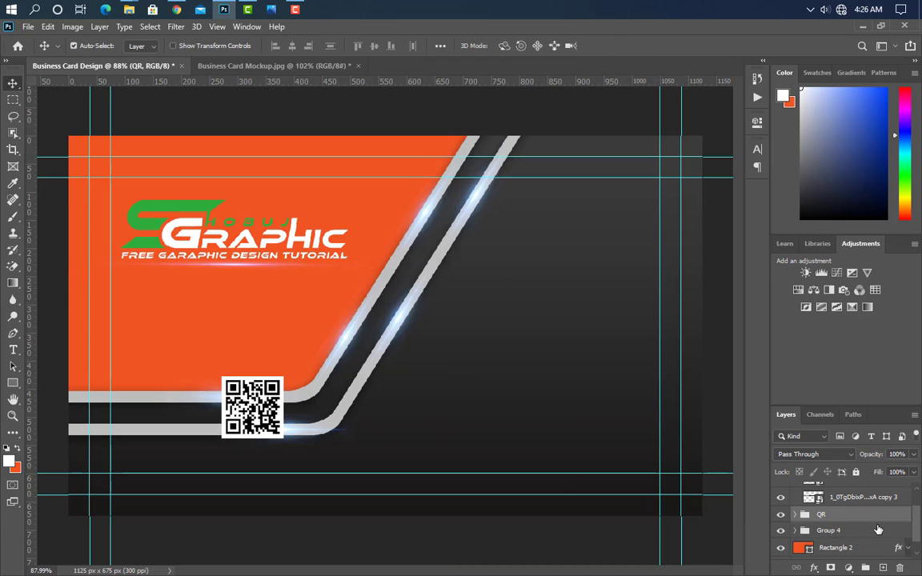
pyautogui.moveTo(888, 521); pyautogui.dragTo(899, 567)
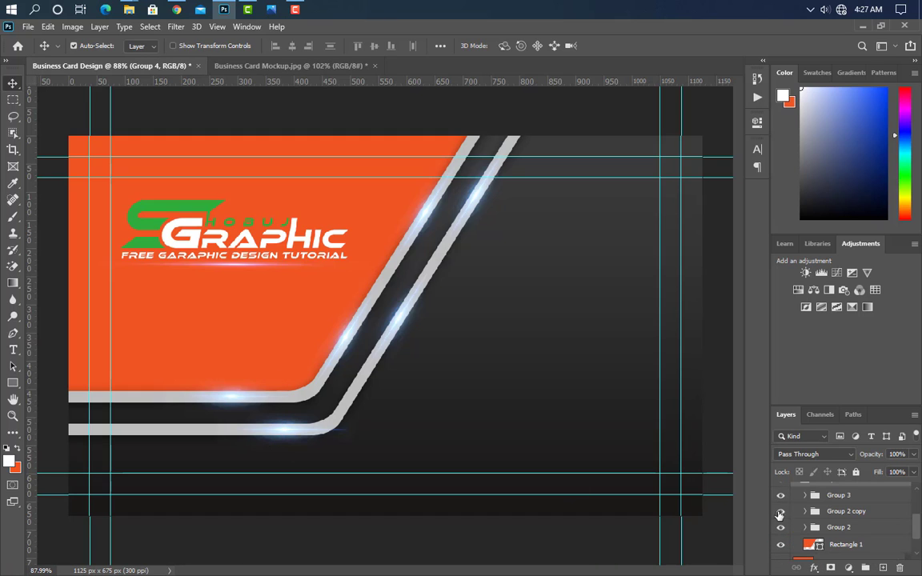
pyautogui.moveTo(781, 513); pyautogui.dragTo(780, 529)
pyautogui.moveTo(781, 512); pyautogui.dragTo(781, 529)
pyautogui.click(854, 516)
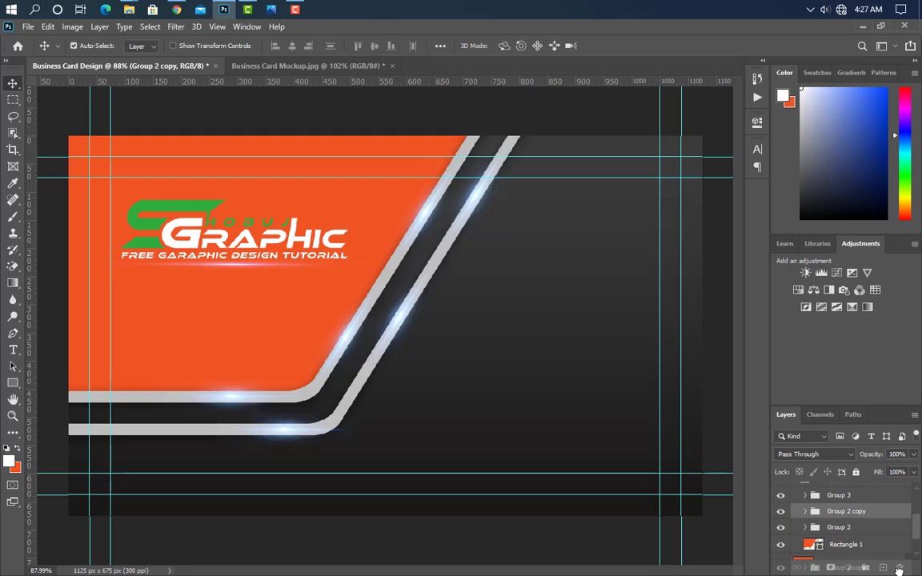
pyautogui.press('Delete')
pyautogui.click(848, 511)
pyautogui.press('Delete')
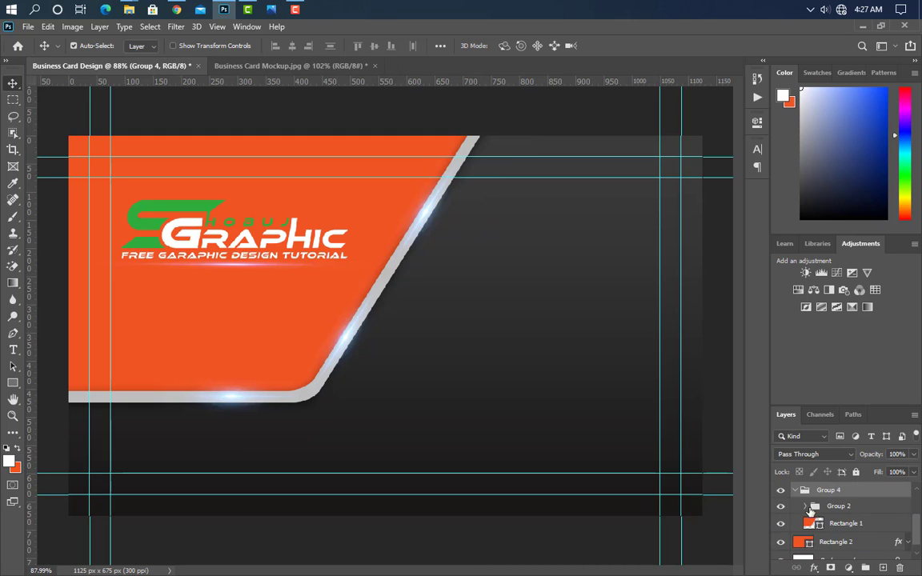
# Shrink Group 4's orange panel and stripe, then duplicate it as Group 4 copy.
pyautogui.click(795, 491)
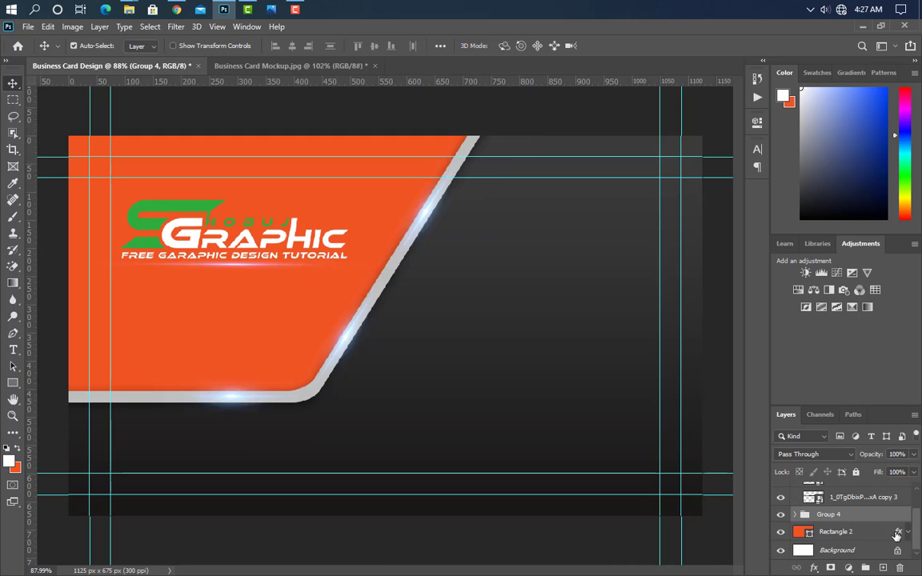
pyautogui.hotkey('ctrl', 't')
pyautogui.moveTo(314, 360); pyautogui.dragTo(329, 299)
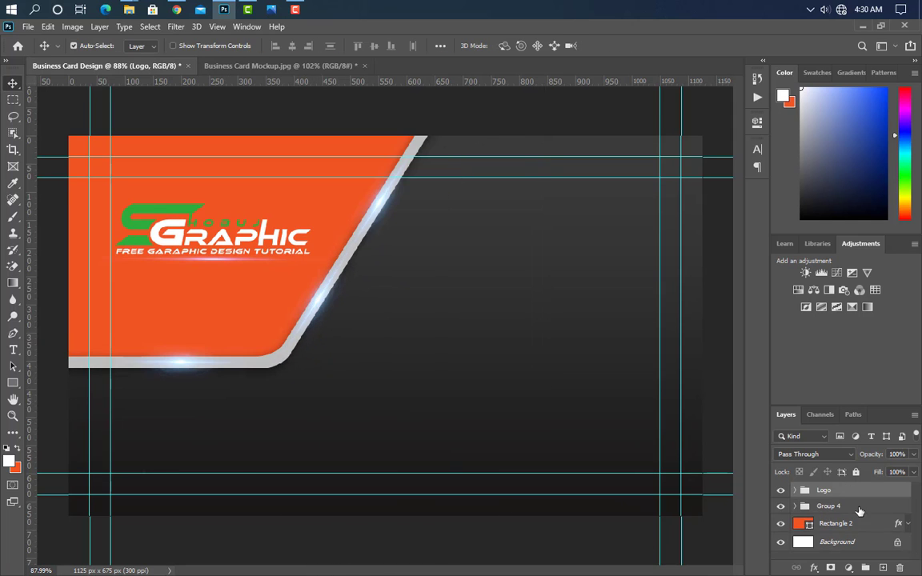
pyautogui.moveTo(884, 511); pyautogui.dragTo(883, 569)
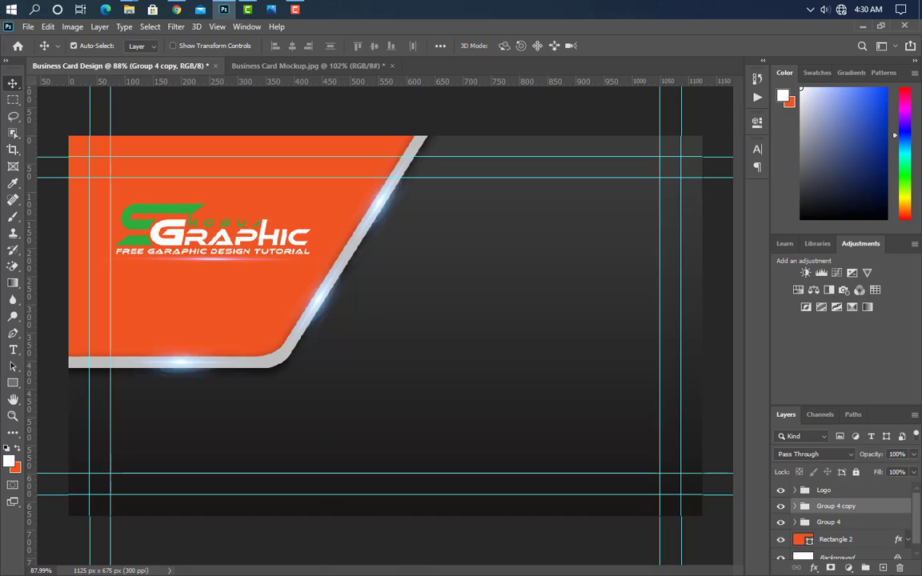
# Flip the Group 4 copy both ways, enlarge it slightly and fit it into the lower-right corner.
pyautogui.hotkey('ctrl', 't')
pyautogui.rightClick(307, 323)
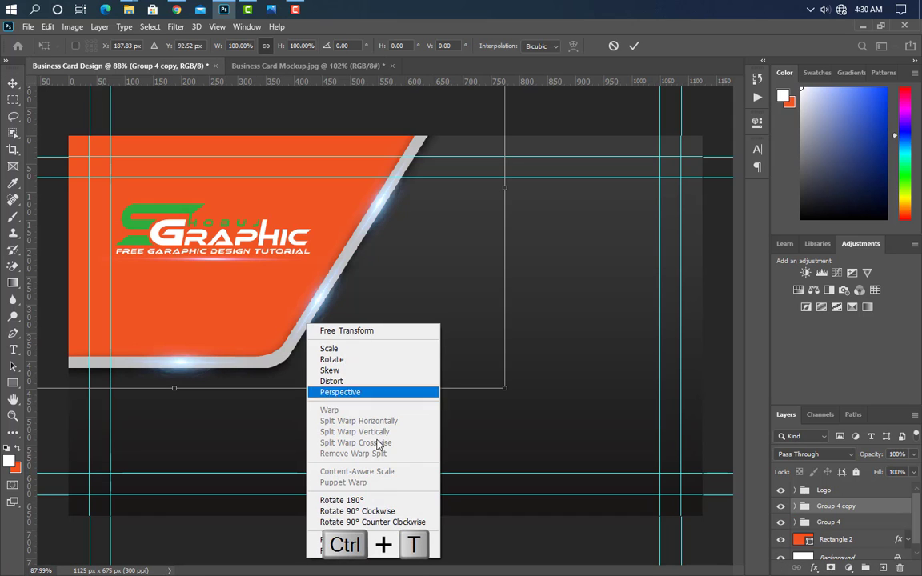
pyautogui.click(378, 540)
pyautogui.rightClick(329, 336)
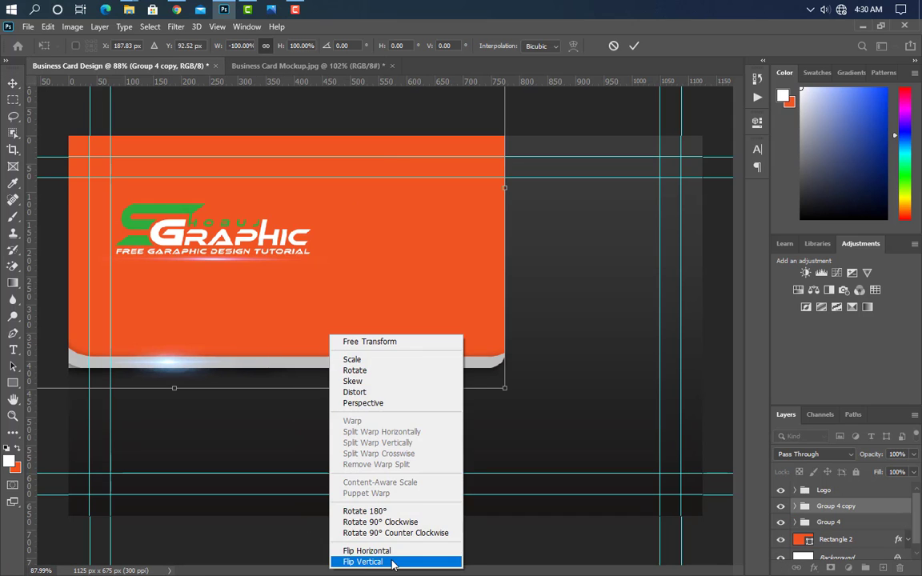
pyautogui.click(393, 563)
pyautogui.moveTo(322, 252); pyautogui.dragTo(797, 238)
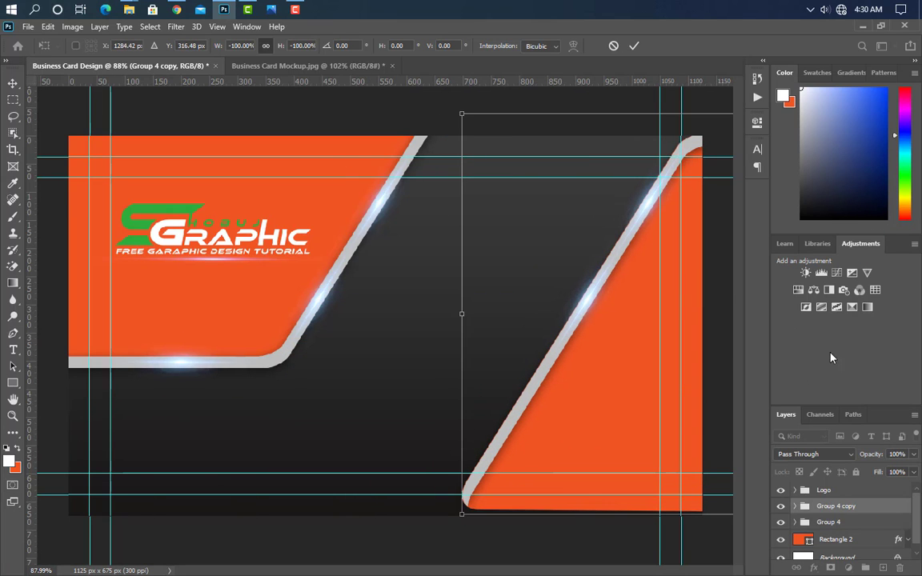
pyautogui.moveTo(464, 515); pyautogui.dragTo(351, 573)
pyautogui.moveTo(485, 419); pyautogui.dragTo(608, 352)
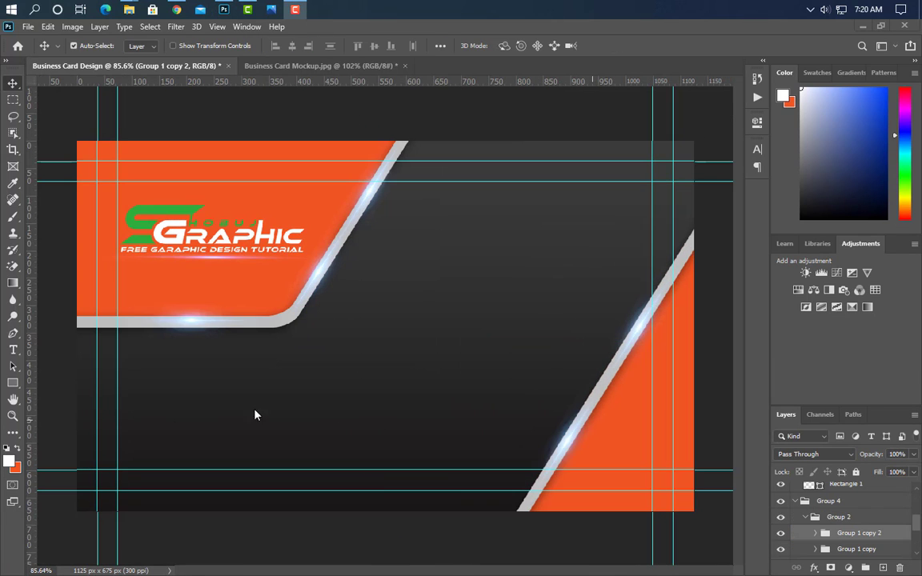
# Type the cardholder's name as a text line right of the logo.
pyautogui.click(13, 350)
pyautogui.click(428, 224)
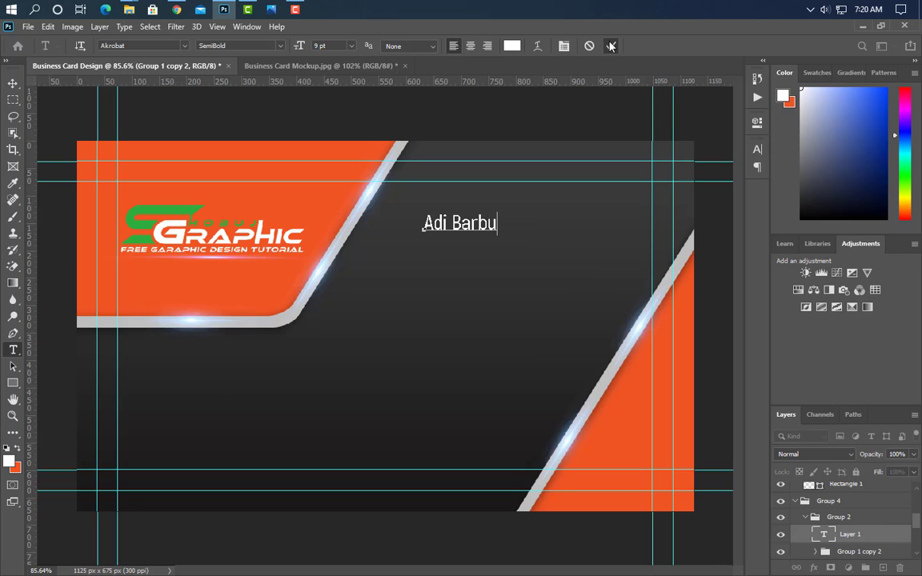
pyautogui.hotkey('ctrl', 'Return')
# Set the name to Akrobat ExtraBold in the card's sampled orange colour.
pyautogui.click(758, 151)
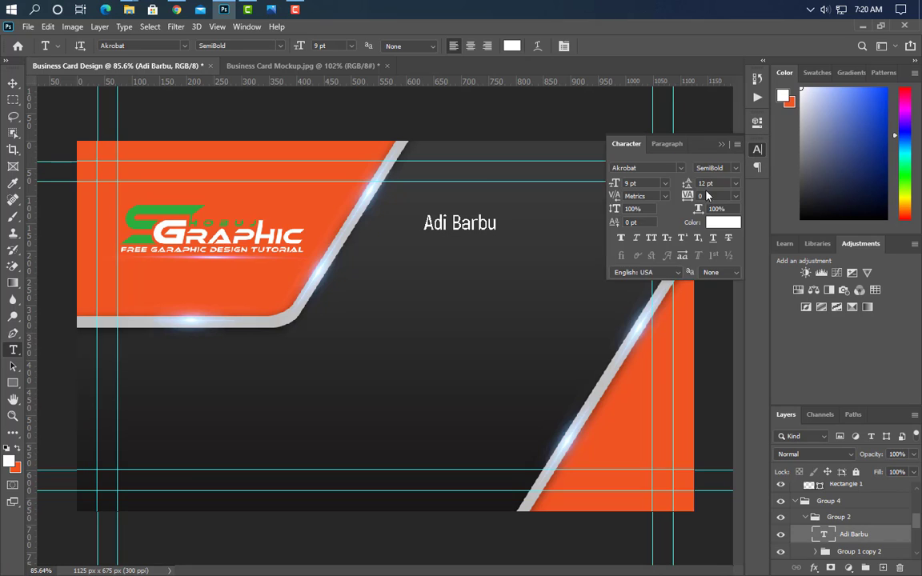
pyautogui.click(725, 171)
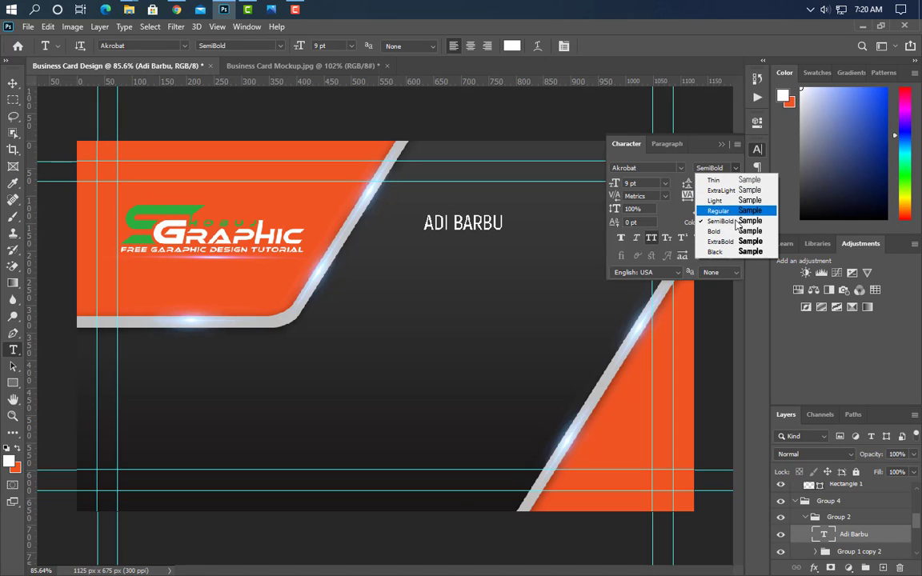
pyautogui.click(731, 232)
pyautogui.click(724, 223)
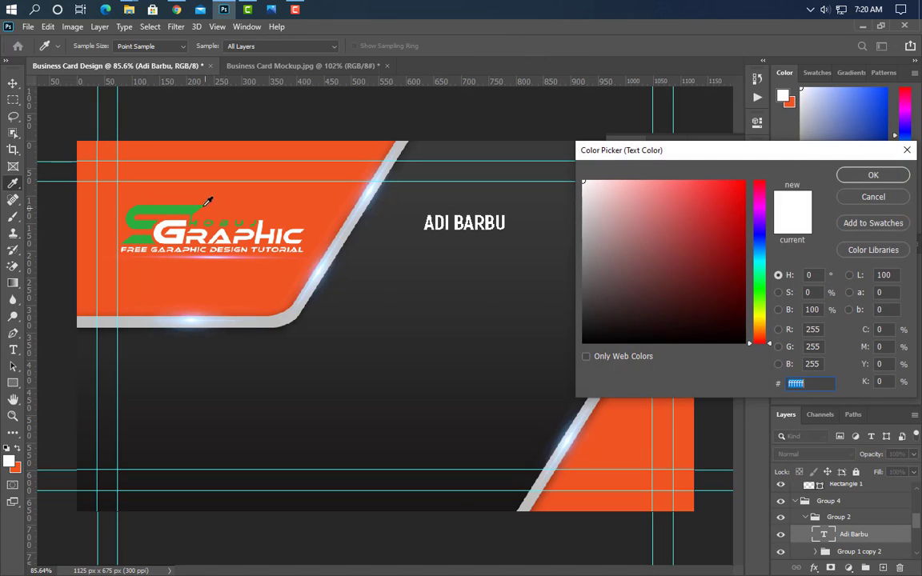
pyautogui.click(185, 173)
pyautogui.click(873, 176)
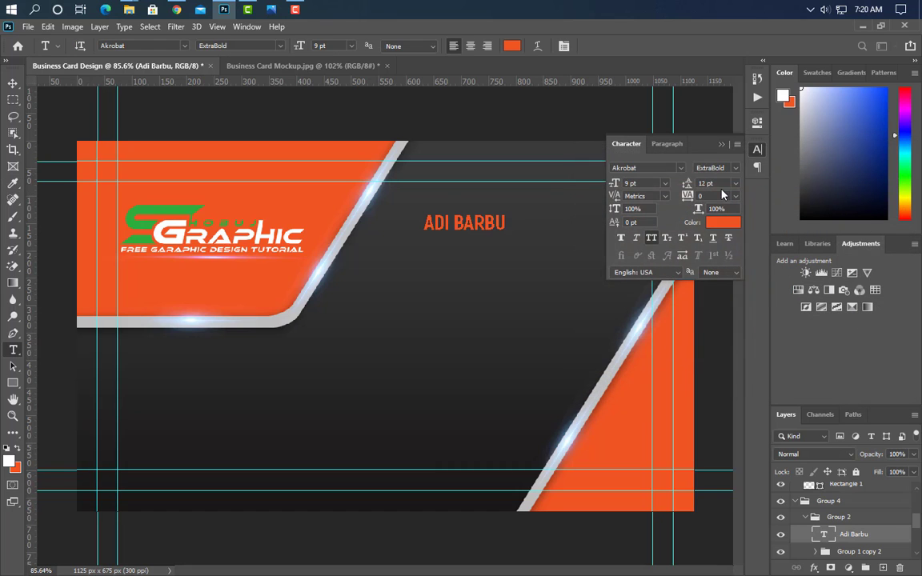
pyautogui.click(720, 145)
# Enlarge the name text to about 189%.
pyautogui.hotkey('ctrl', 't')
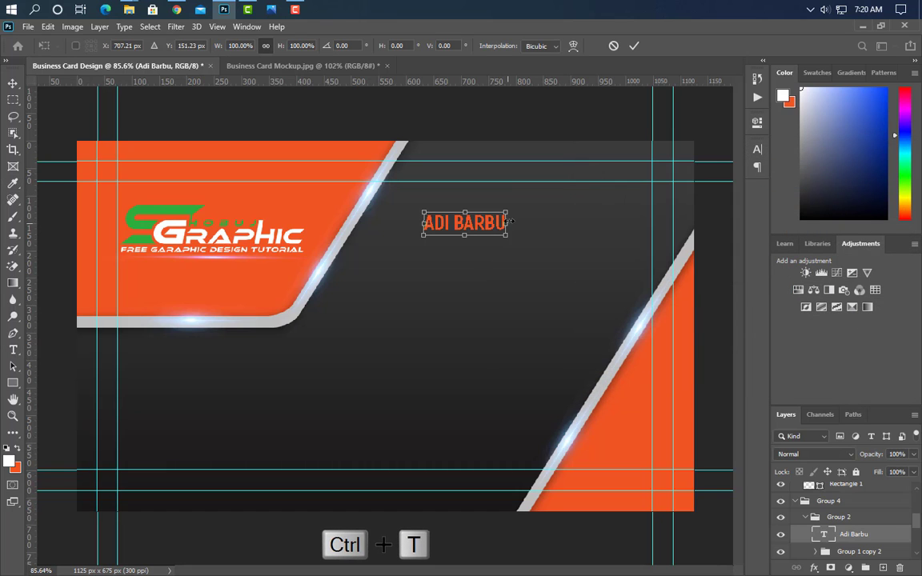
pyautogui.moveTo(510, 220); pyautogui.dragTo(561, 221)
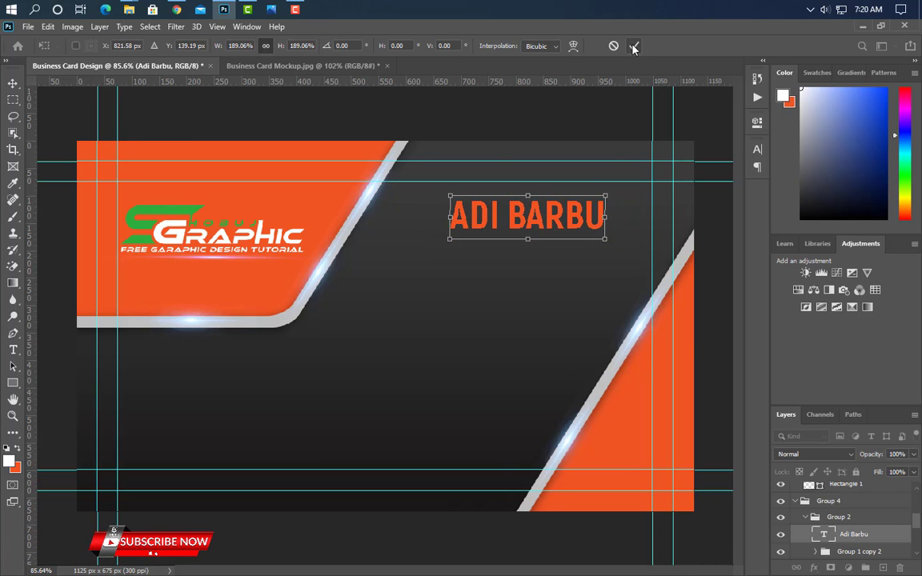
pyautogui.click(633, 47)
pyautogui.click(452, 252)
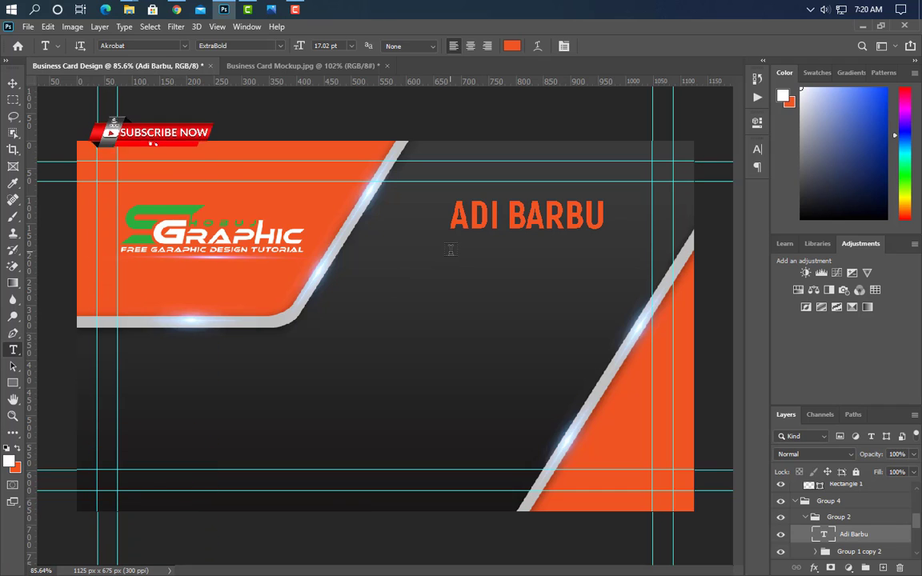
# Finish the GRAPHIC DESIGNER line and make it Bold in white (#ffffff).
pyautogui.write('GRAPHIC DESIGNER')
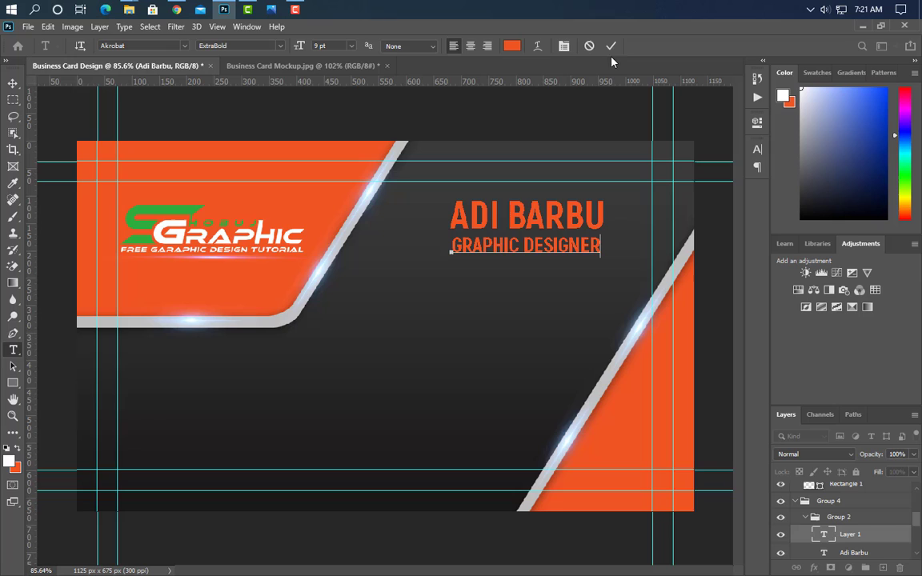
pyautogui.click(611, 45)
pyautogui.click(757, 149)
pyautogui.click(736, 169)
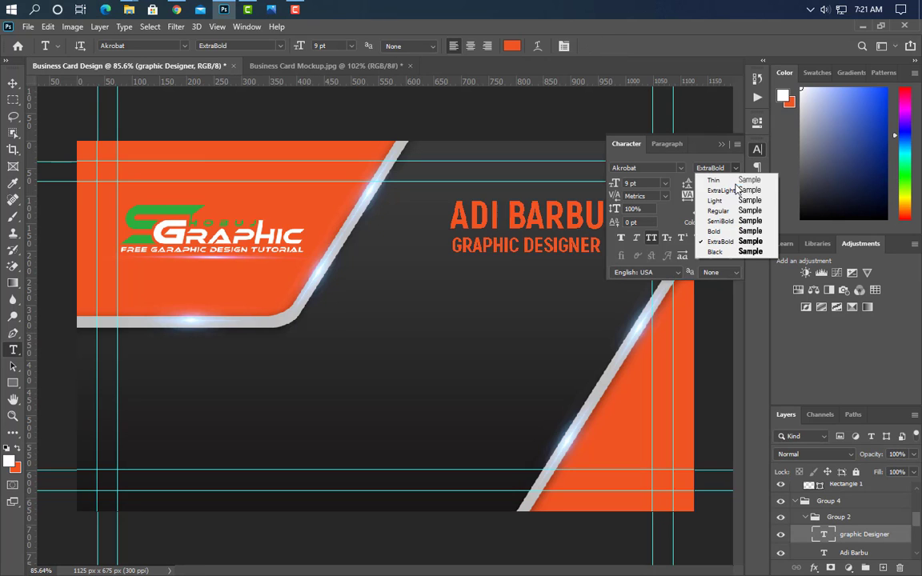
pyautogui.click(730, 232)
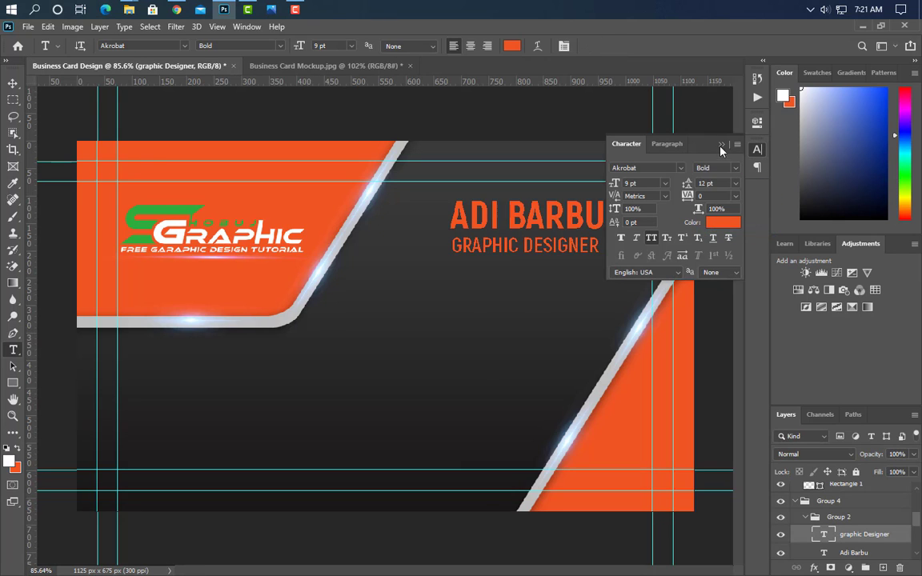
pyautogui.click(723, 222)
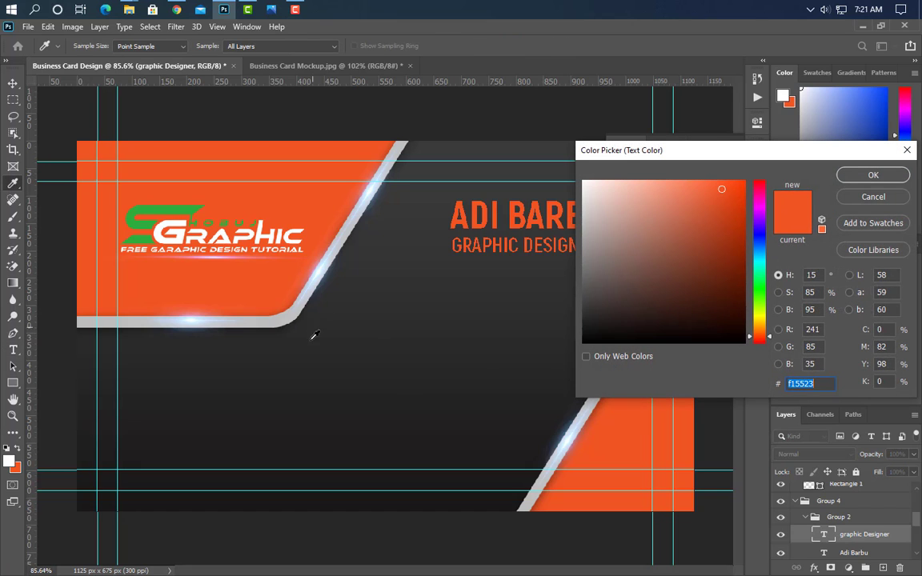
pyautogui.write('ffffff')
pyautogui.click(873, 174)
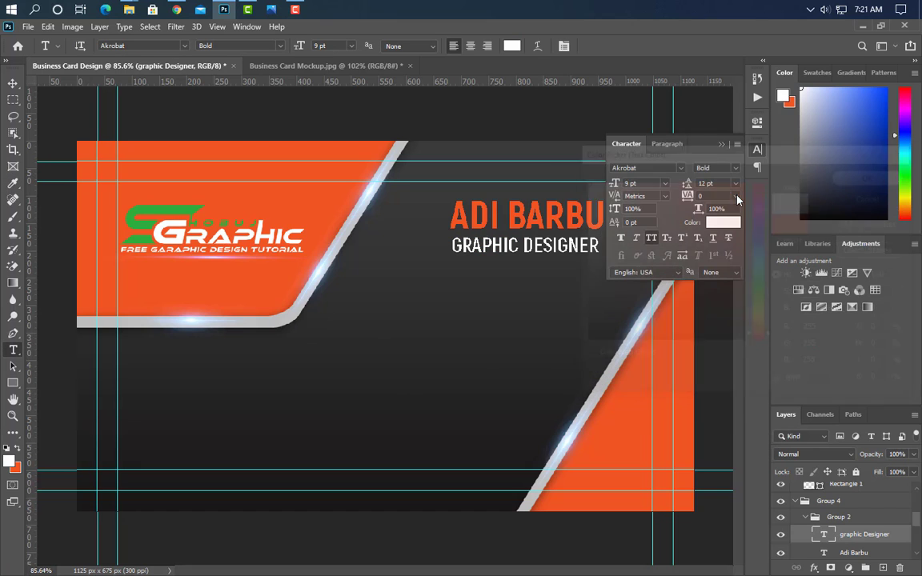
pyautogui.click(724, 146)
# Scale the GRAPHIC DESIGNER text up slightly, to about 103.6%.
pyautogui.hotkey('ctrl', 't')
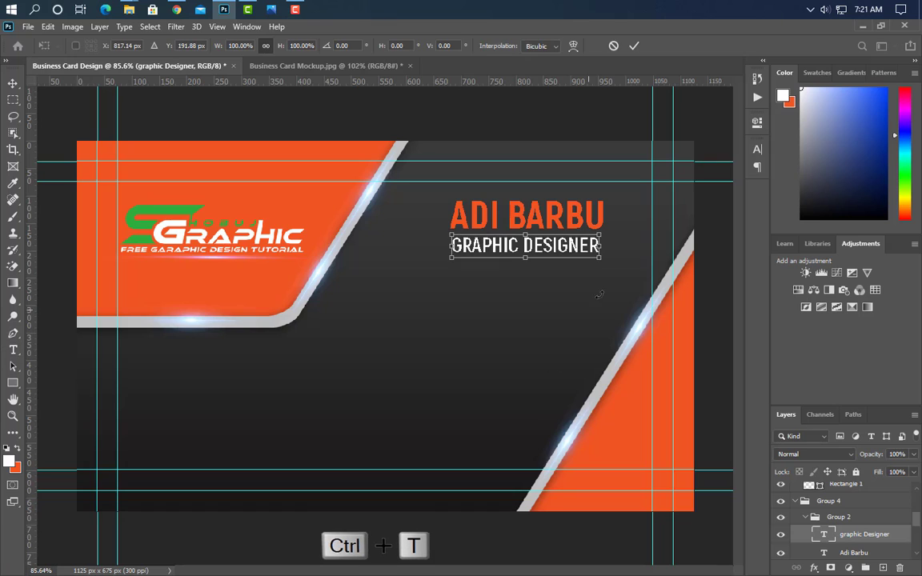
pyautogui.moveTo(602, 246); pyautogui.dragTo(606, 247)
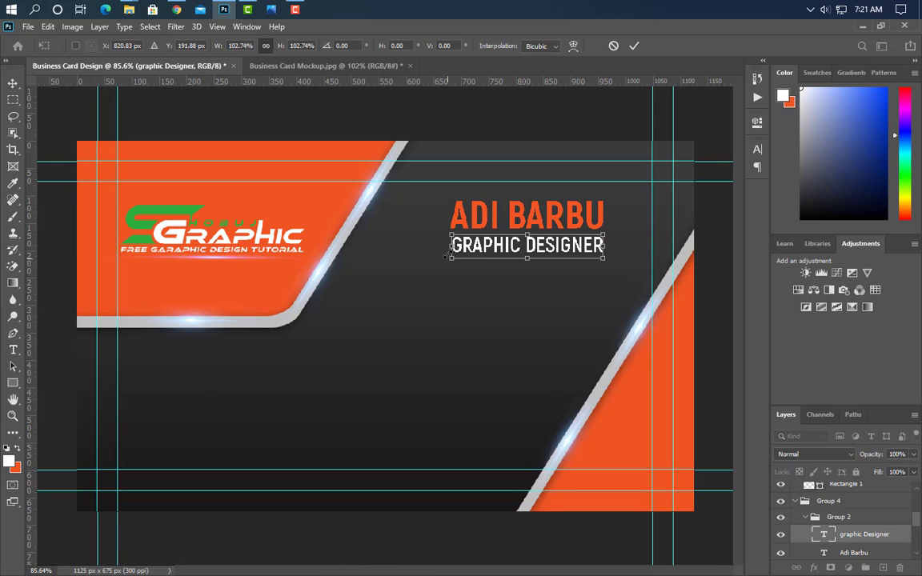
pyautogui.moveTo(449, 246); pyautogui.dragTo(446, 245)
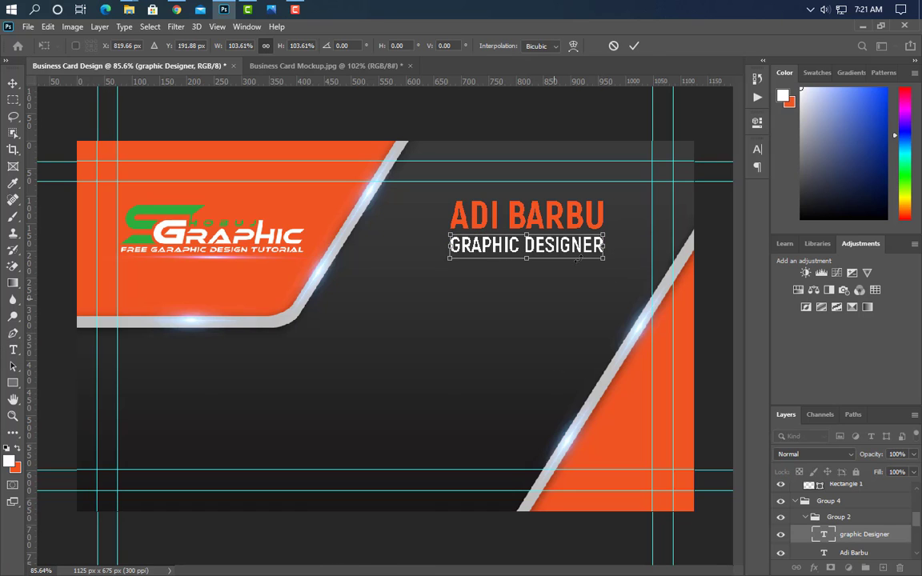
pyautogui.click(633, 47)
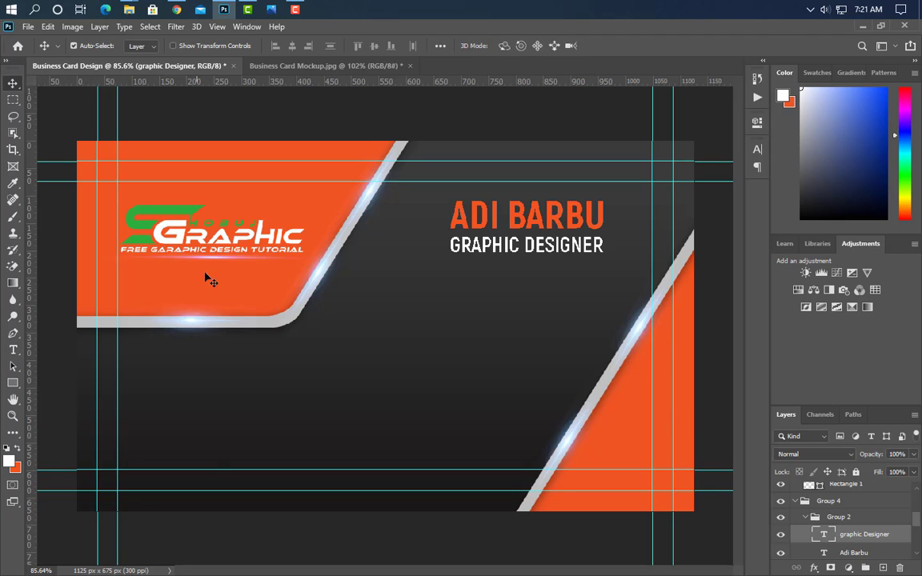
# Duplicate the light-streak layer and move a slightly narrowed copy beneath GRAPHIC DESIGNER.
pyautogui.click(363, 288)
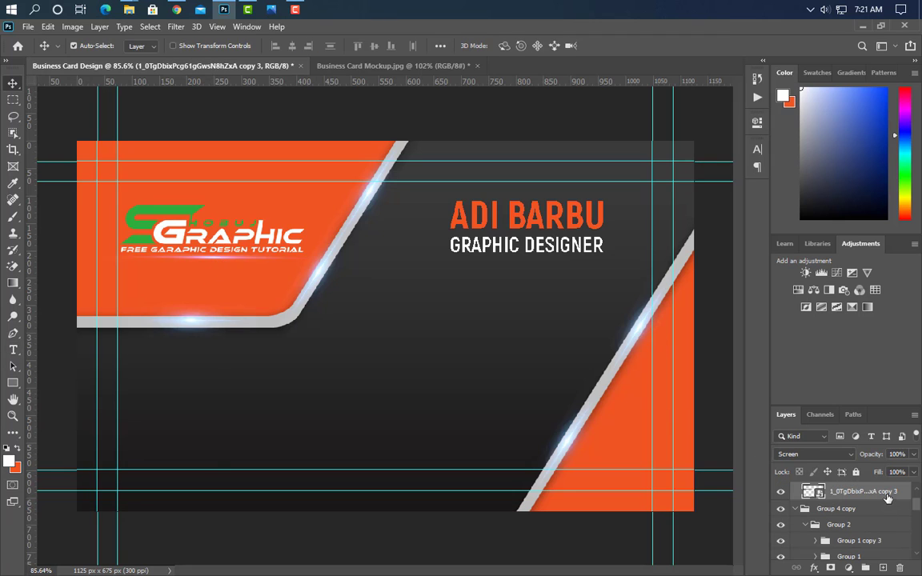
pyautogui.hotkey('ctrl', 'j')
pyautogui.hotkey('ctrl', 't')
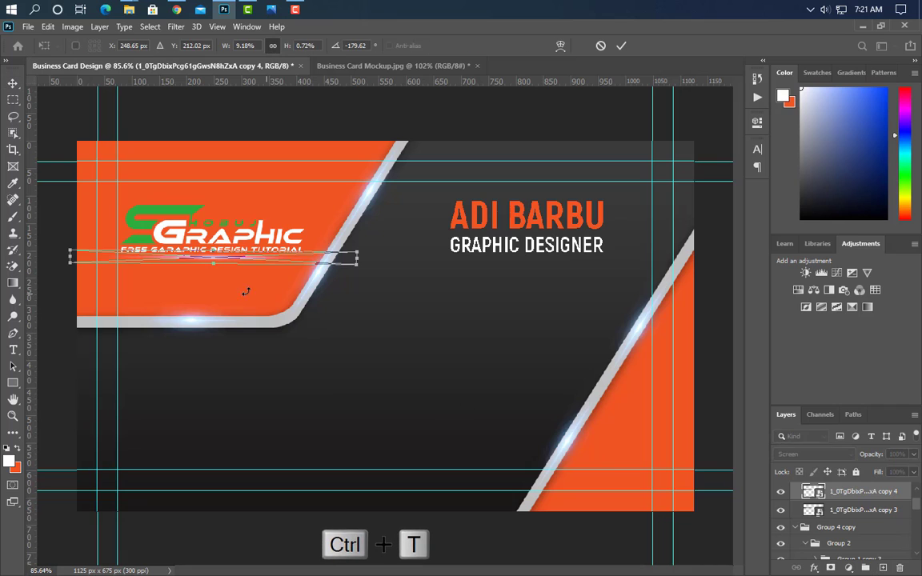
pyautogui.moveTo(233, 262); pyautogui.dragTo(552, 265)
pyautogui.moveTo(675, 257); pyautogui.dragTo(662, 257)
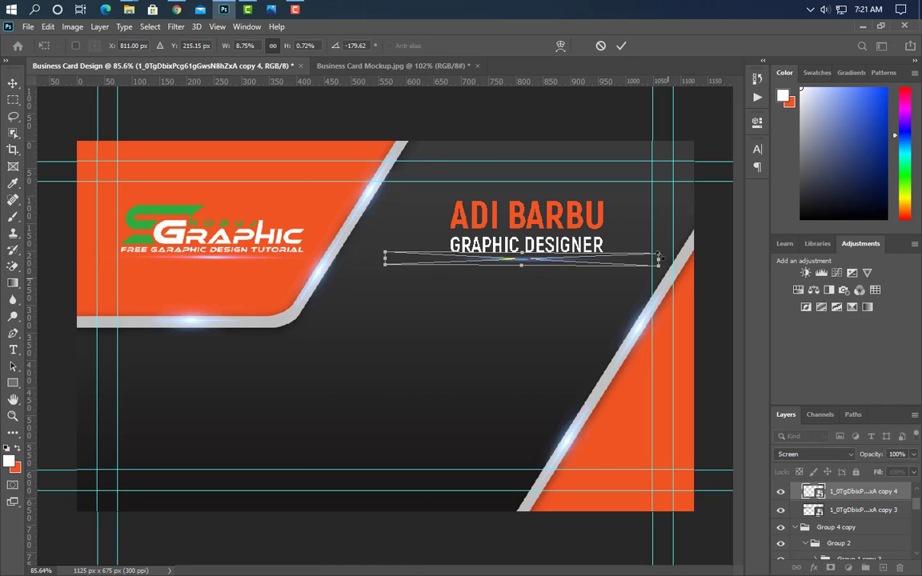
pyautogui.click(621, 48)
pyautogui.moveTo(510, 406); pyautogui.dragTo(518, 411)
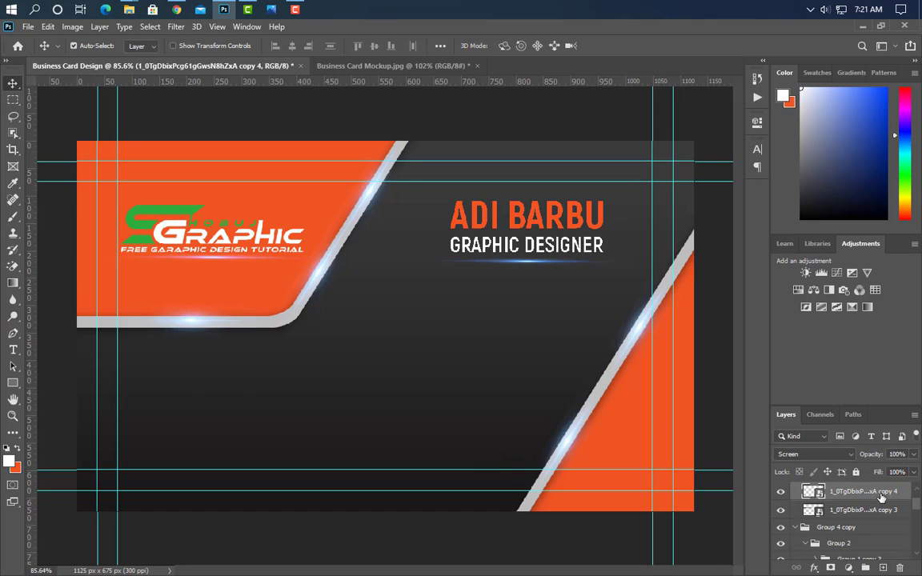
# Narrow a second streak copy to about 6.5% width, centre it beneath GRAPHIC DESIGNER, and draw a small square.
pyautogui.hotkey('ctrl', 'j')
pyautogui.hotkey('ctrl', 't')
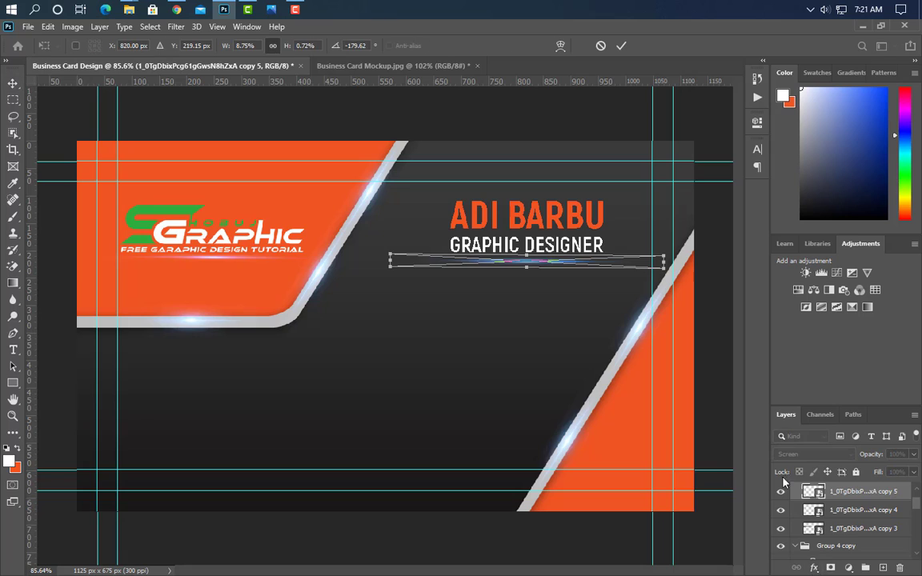
pyautogui.moveTo(664, 262); pyautogui.dragTo(594, 261)
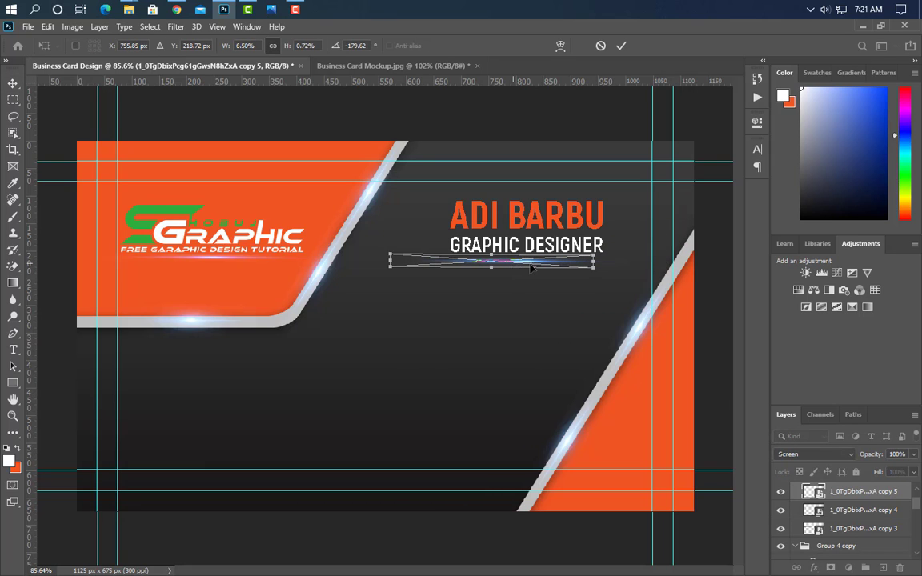
pyautogui.moveTo(531, 269); pyautogui.dragTo(549, 272)
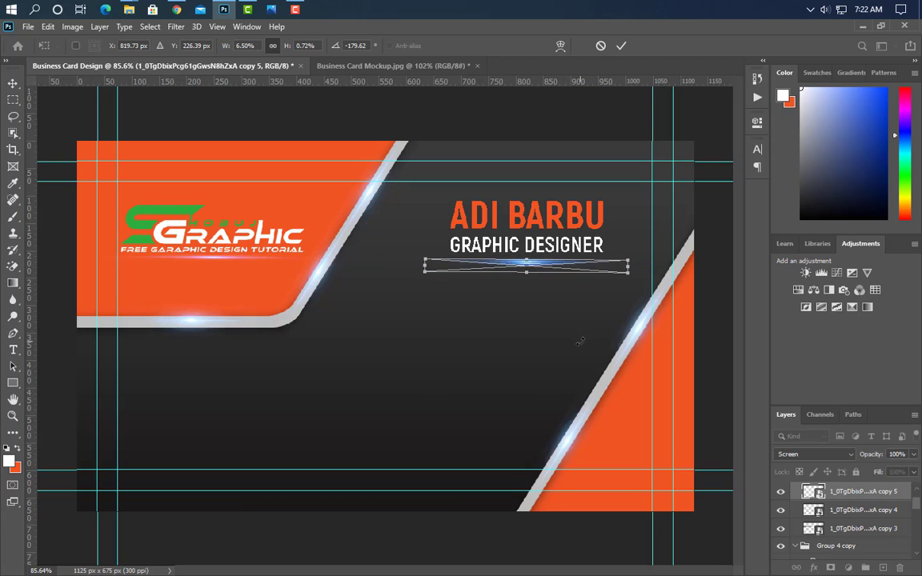
pyautogui.press('Down')
pyautogui.press('Down')
pyautogui.press('Down')
pyautogui.press('Down')
pyautogui.press('Down')
pyautogui.click(621, 46)
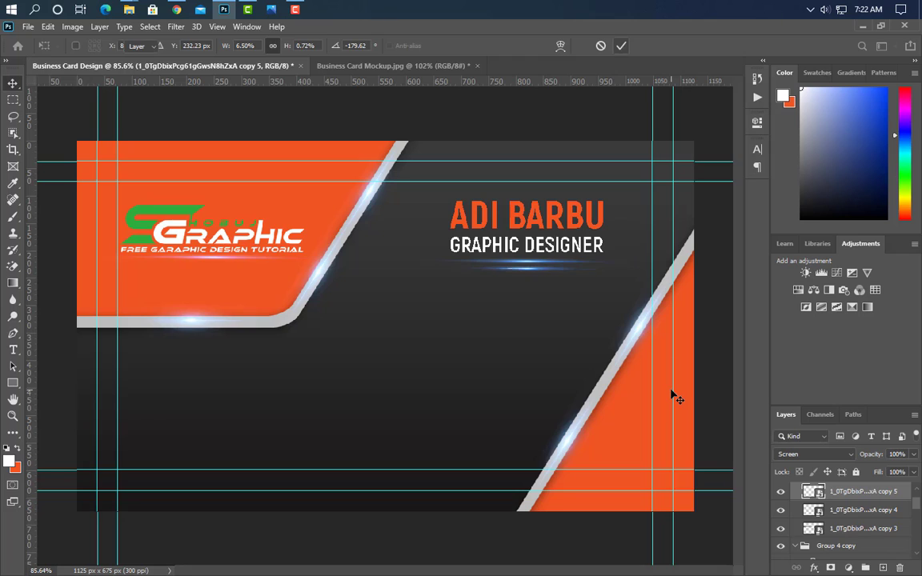
pyautogui.click(13, 383)
pyautogui.moveTo(310, 323); pyautogui.dragTo(340, 366)
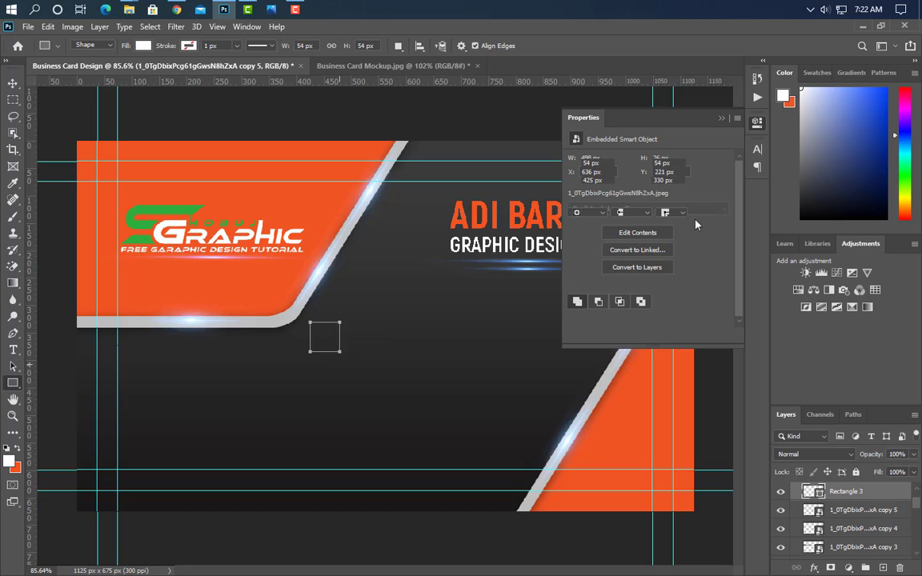
# Fill the new square with the card's orange (#f15523).
pyautogui.click(725, 117)
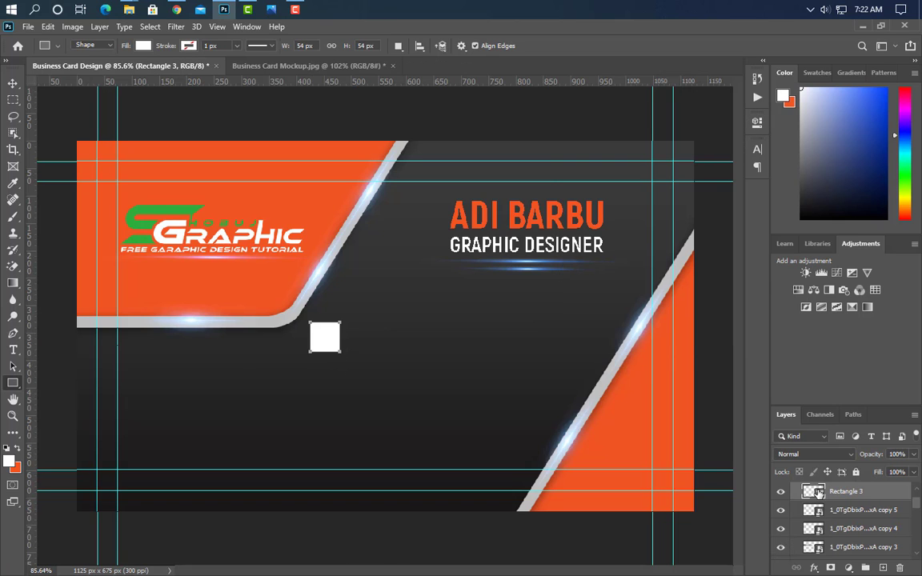
pyautogui.doubleClick(813, 492)
pyautogui.click(190, 193)
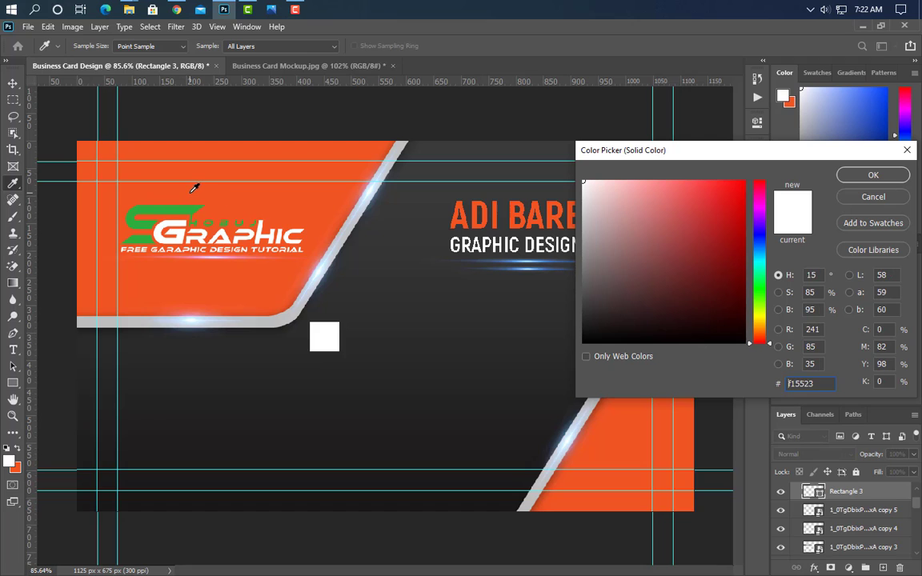
pyautogui.click(873, 175)
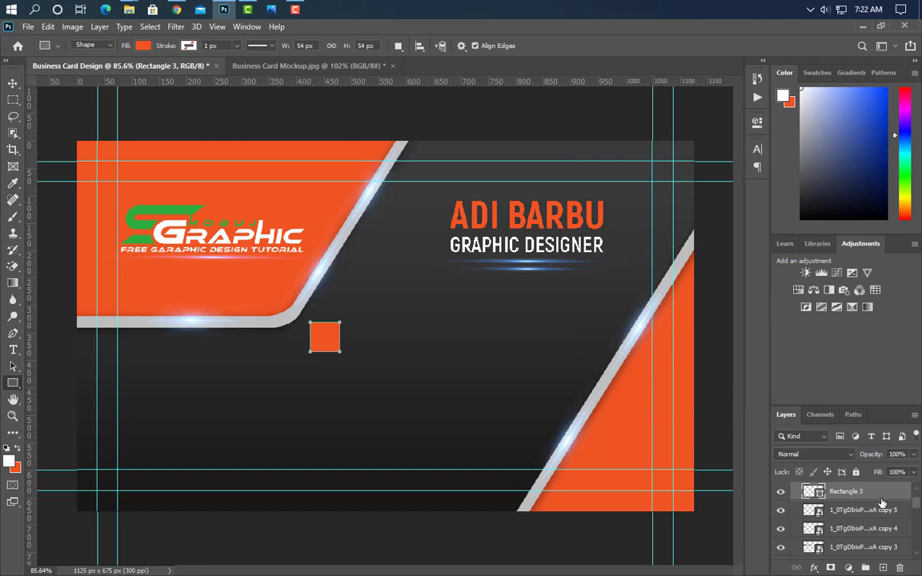
# Duplicate the orange square, make the copy white, and place it behind the original.
pyautogui.moveTo(880, 497); pyautogui.dragTo(885, 568)
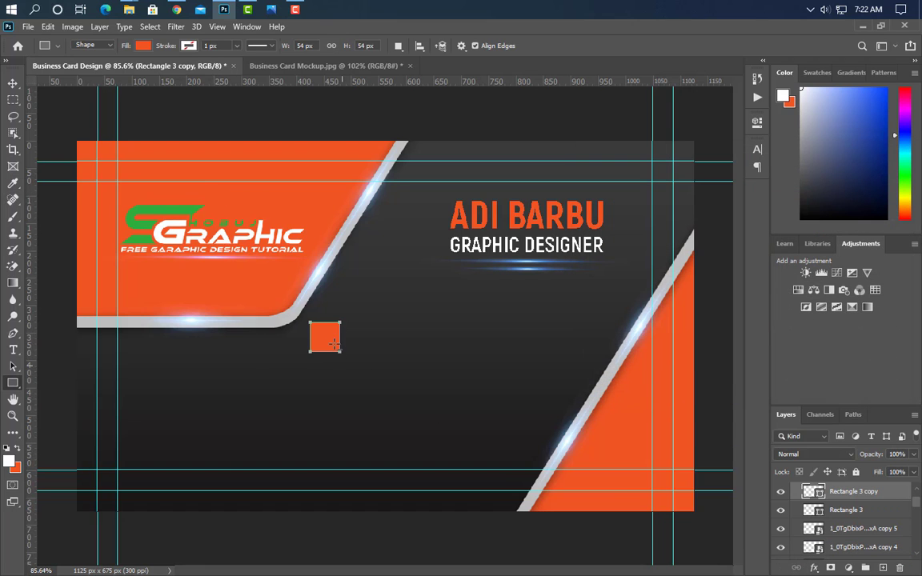
pyautogui.scroll(6, 294, 323)
pyautogui.scroll(2, 358, 366)
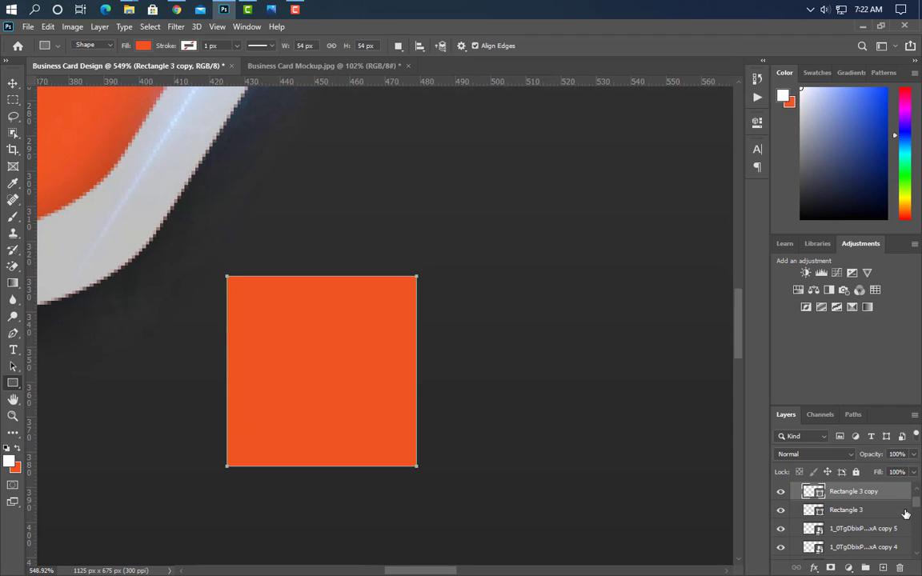
pyautogui.doubleClick(814, 491)
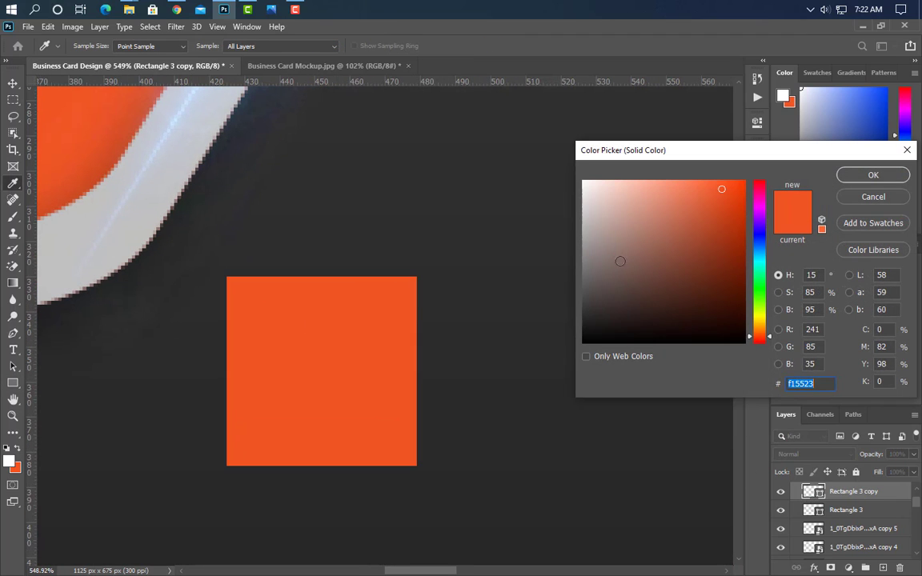
pyautogui.moveTo(618, 258); pyautogui.dragTo(602, 148)
pyautogui.click(875, 176)
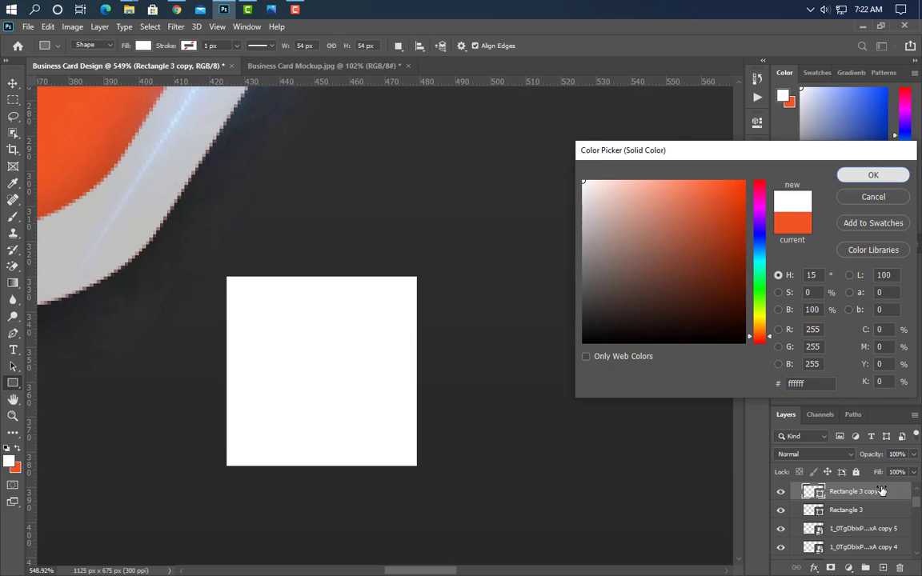
pyautogui.moveTo(887, 504); pyautogui.dragTo(878, 518)
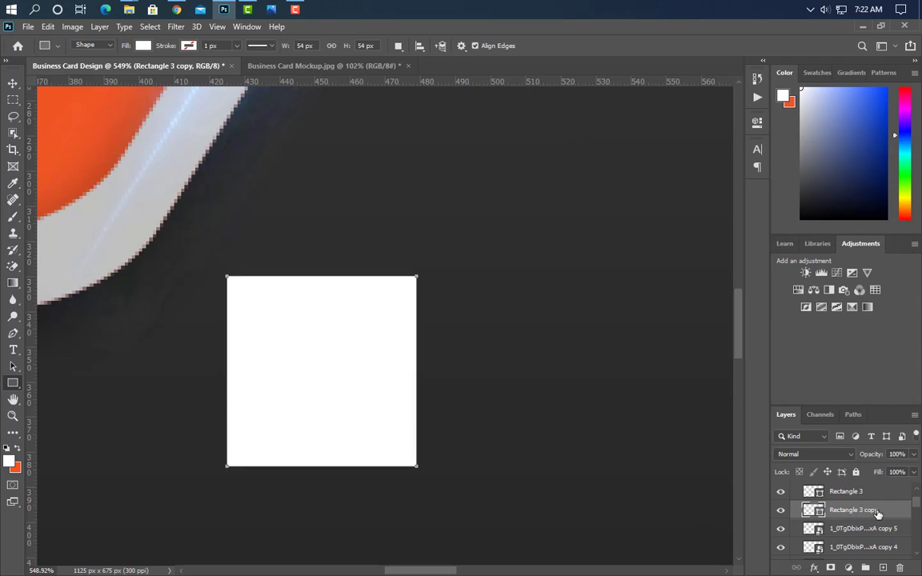
# Enlarge the white copy slightly and centre it behind the orange square as a border.
pyautogui.hotkey('ctrl', 't')
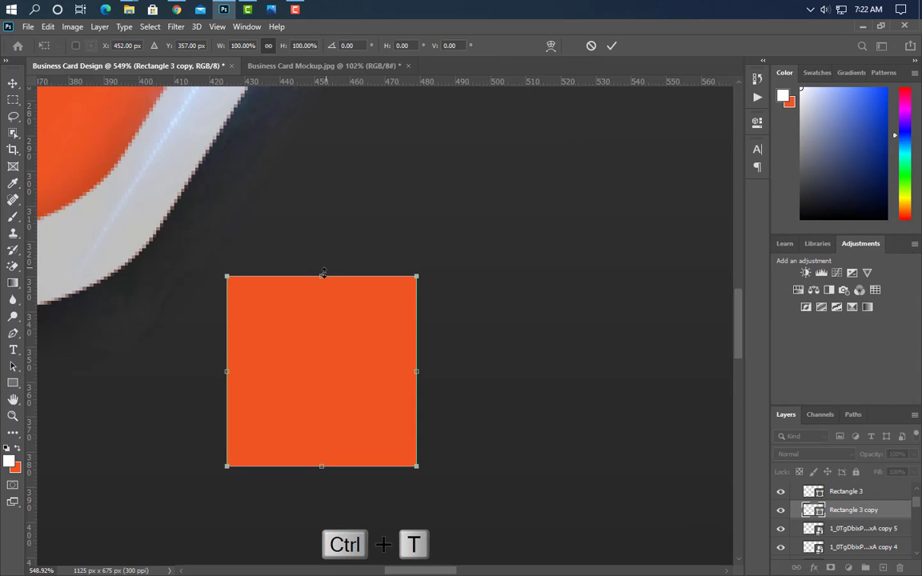
pyautogui.moveTo(321, 277); pyautogui.dragTo(322, 268)
pyautogui.click(614, 46)
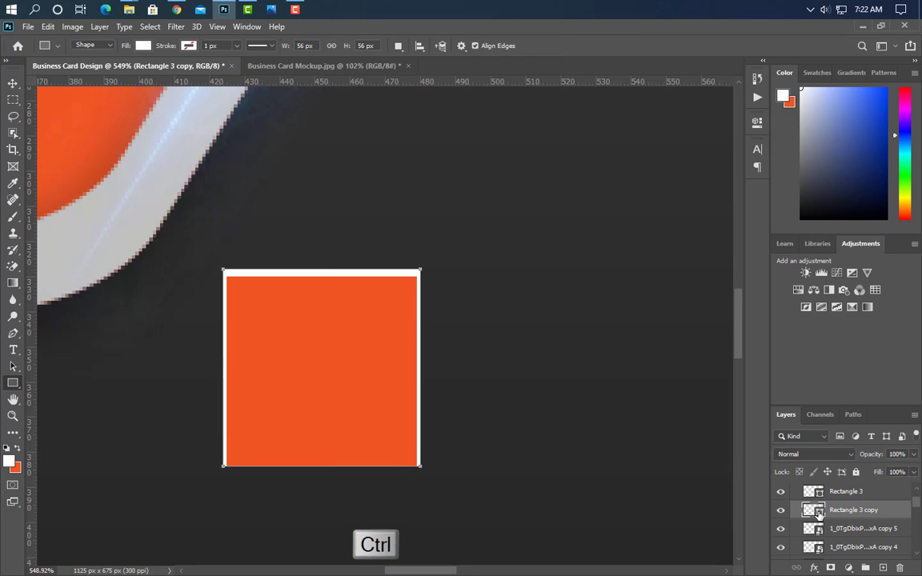
pyautogui.keyDown('ctrl'); pyautogui.click(875, 511); pyautogui.keyUp('ctrl')
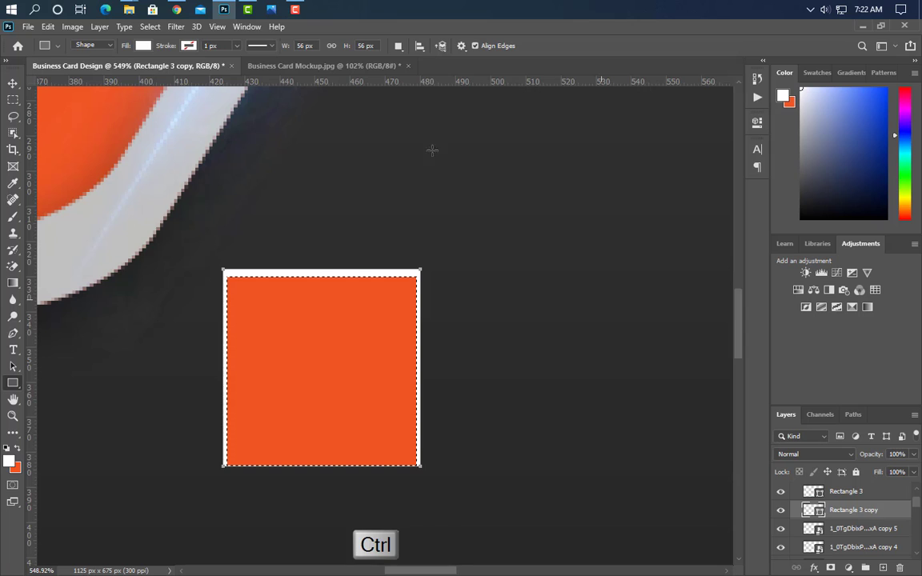
pyautogui.click(13, 84)
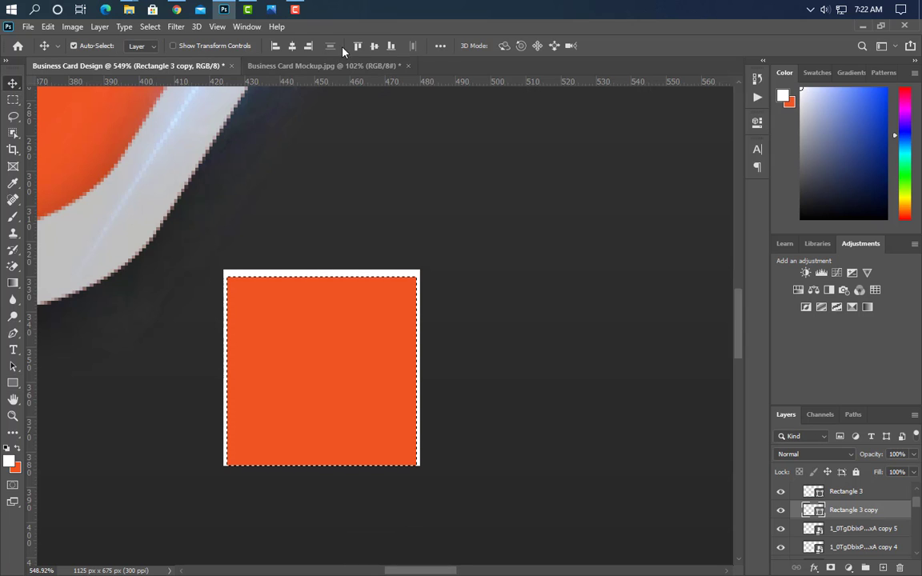
pyautogui.click(373, 46)
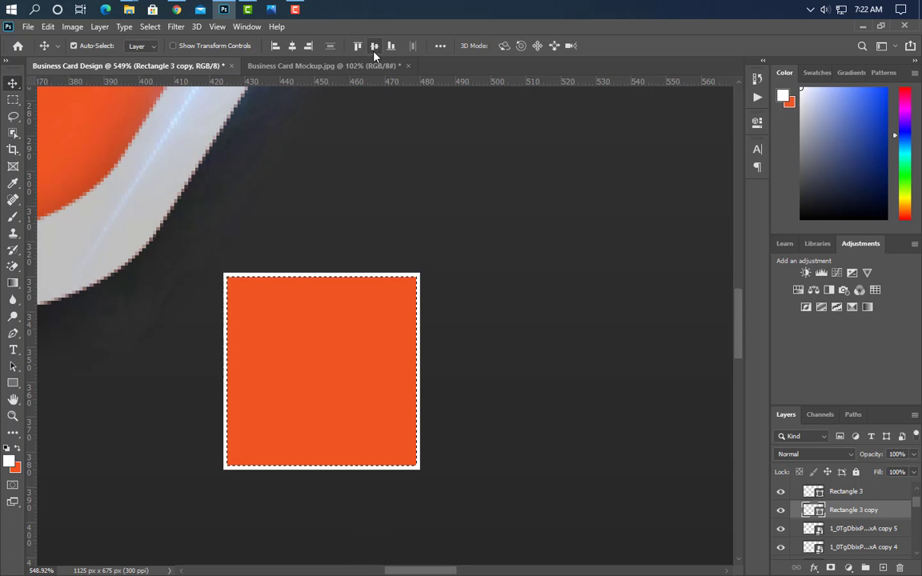
pyautogui.hotkey('ctrl', 'd')
pyautogui.scroll(-3, 433, 372)
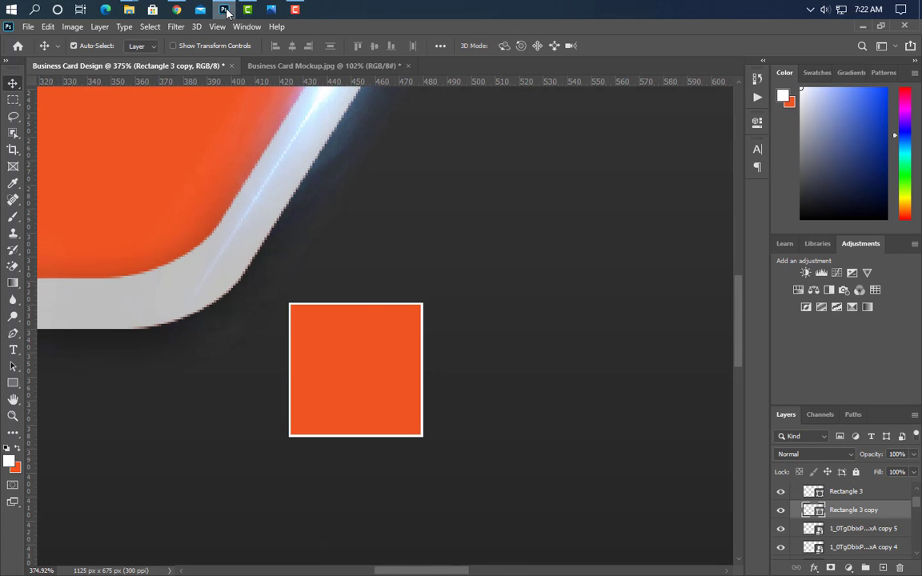
# Place the dial_phone icon file from Explorer onto the business card.
pyautogui.moveTo(131, 11)
pyautogui.click(80, 79)
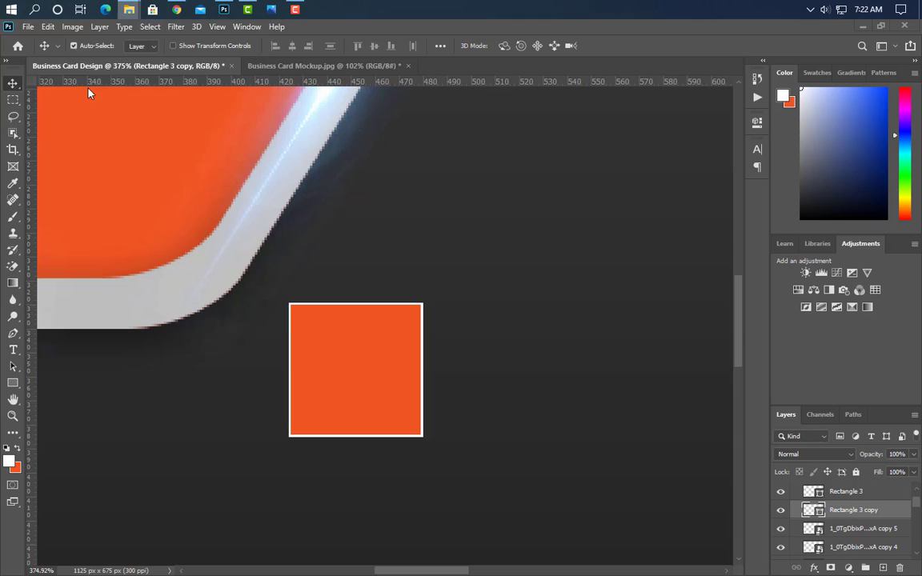
pyautogui.click(289, 136)
pyautogui.moveTo(225, 11); pyautogui.dragTo(432, 359)
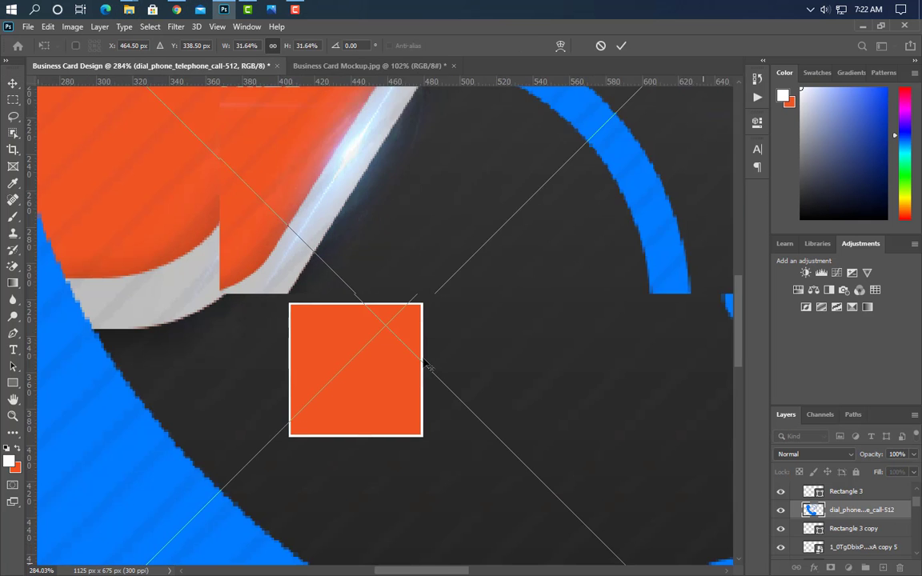
# Shrink the phone icon to badge size and centre it on the orange square.
pyautogui.scroll(-5, 428, 362)
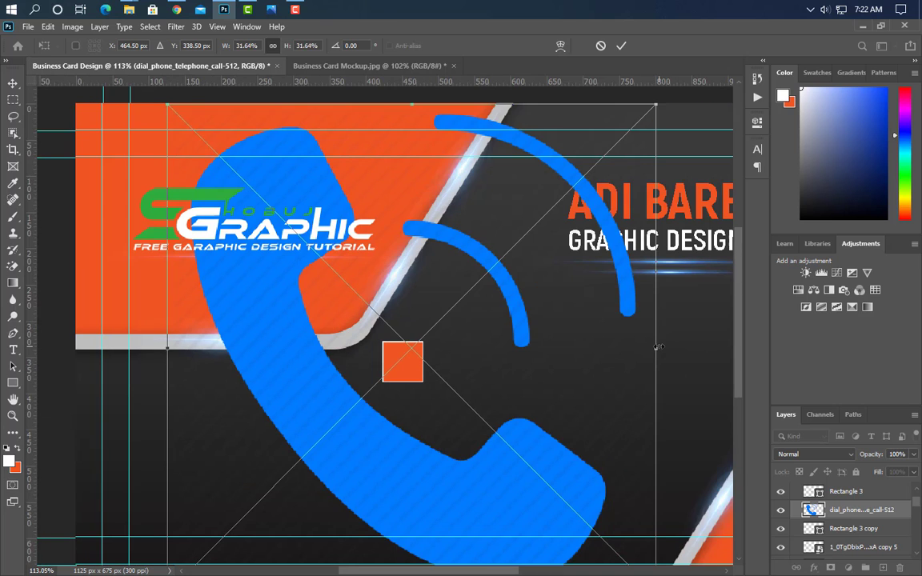
pyautogui.moveTo(657, 347); pyautogui.dragTo(403, 370)
pyautogui.scroll(2, 416, 371)
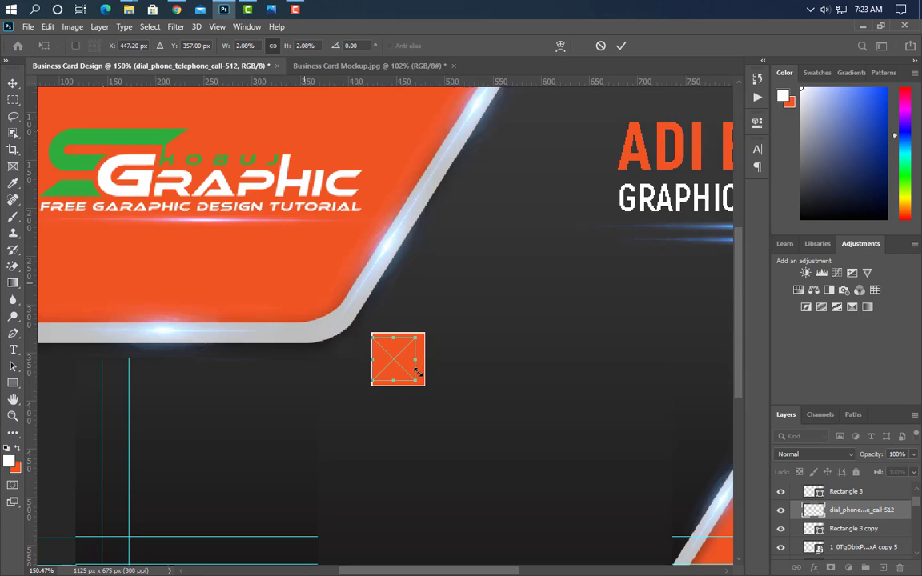
pyautogui.scroll(3, 416, 371)
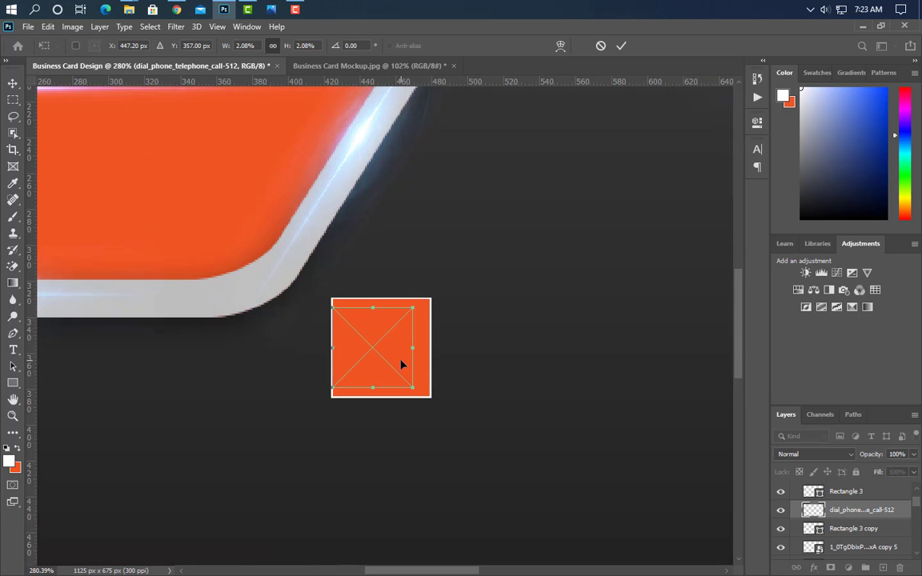
pyautogui.moveTo(399, 365); pyautogui.dragTo(409, 365)
pyautogui.click(621, 46)
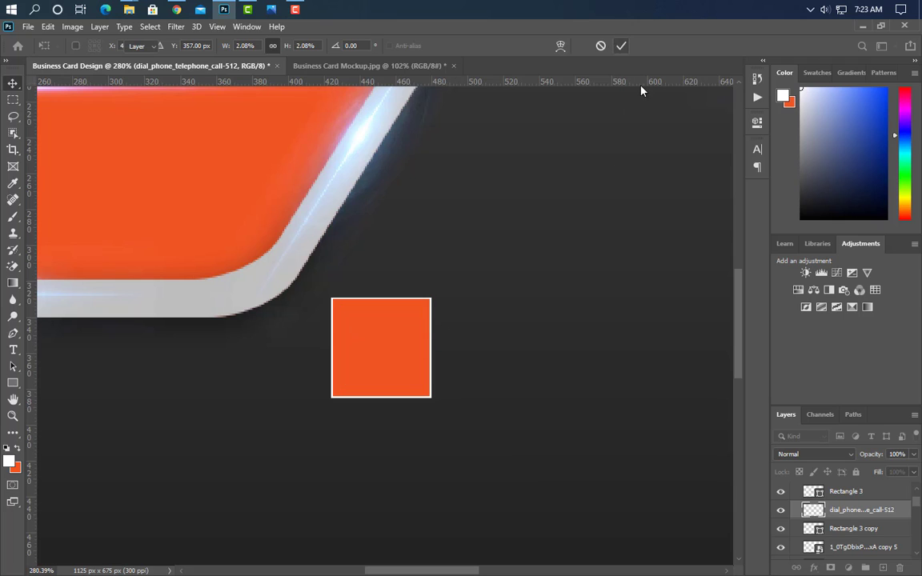
# Move the phone icon layer above Rectangle 3 and give it a dark Color Overlay.
pyautogui.moveTo(859, 507); pyautogui.dragTo(861, 485)
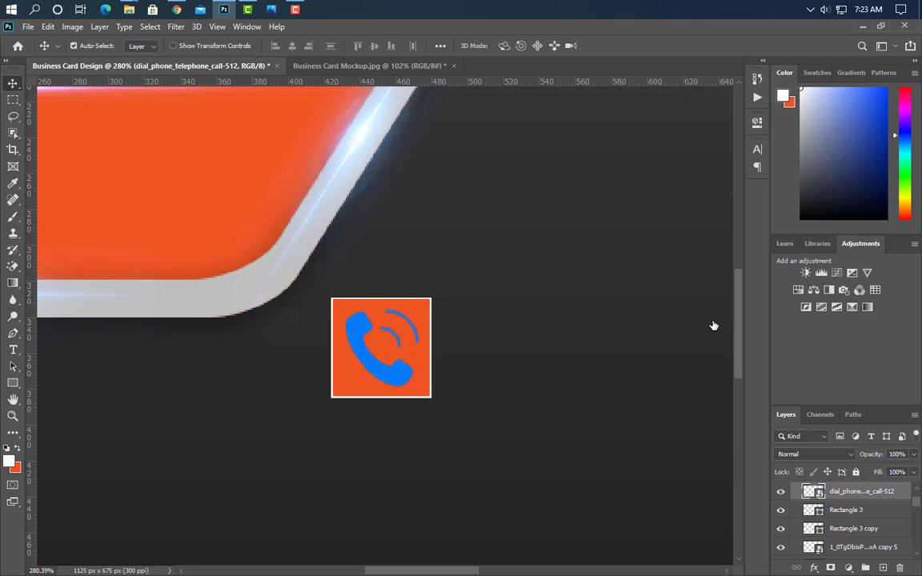
pyautogui.click(454, 211)
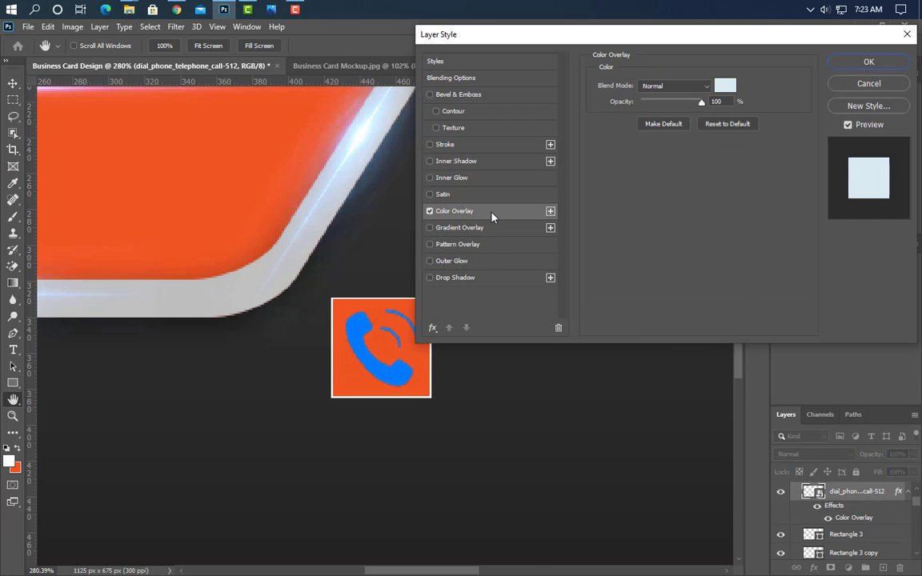
pyautogui.click(727, 85)
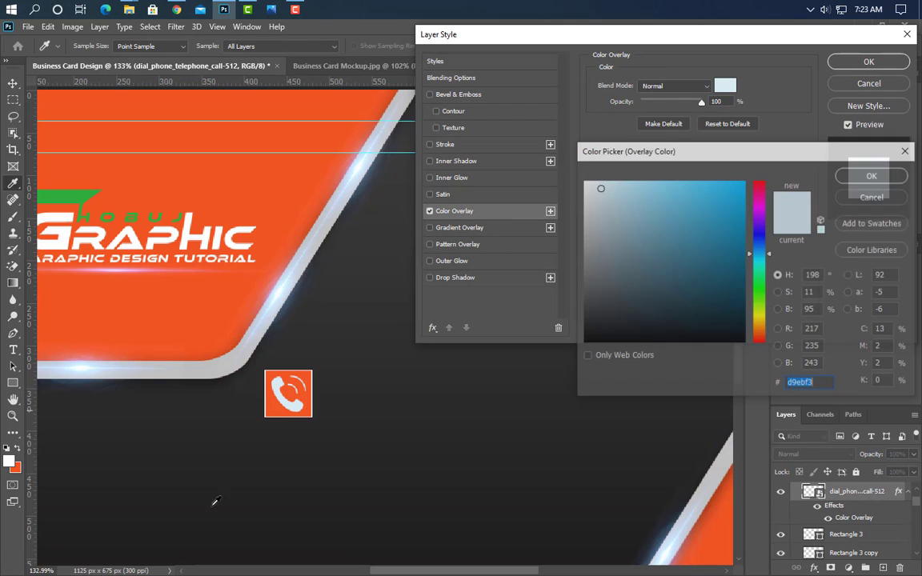
pyautogui.write('000000')
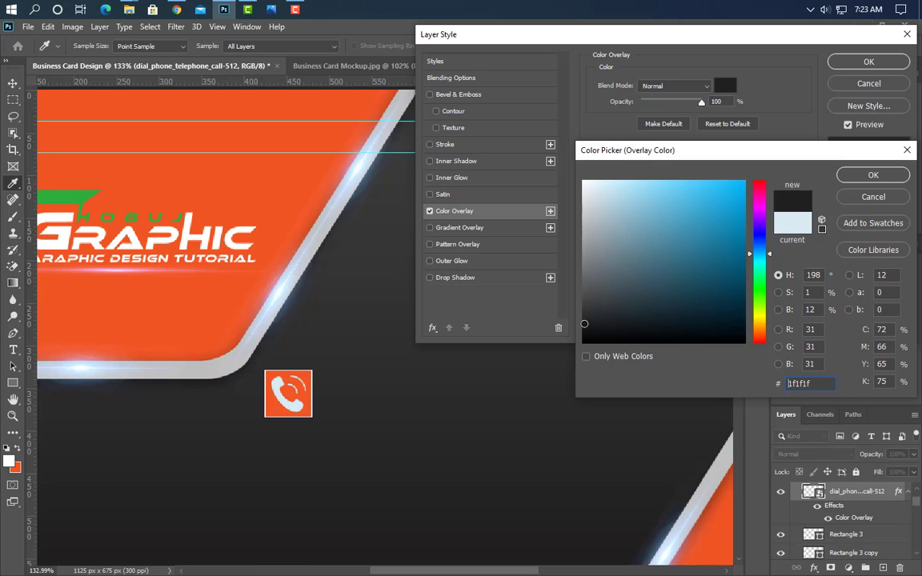
pyautogui.click(874, 175)
pyautogui.click(865, 62)
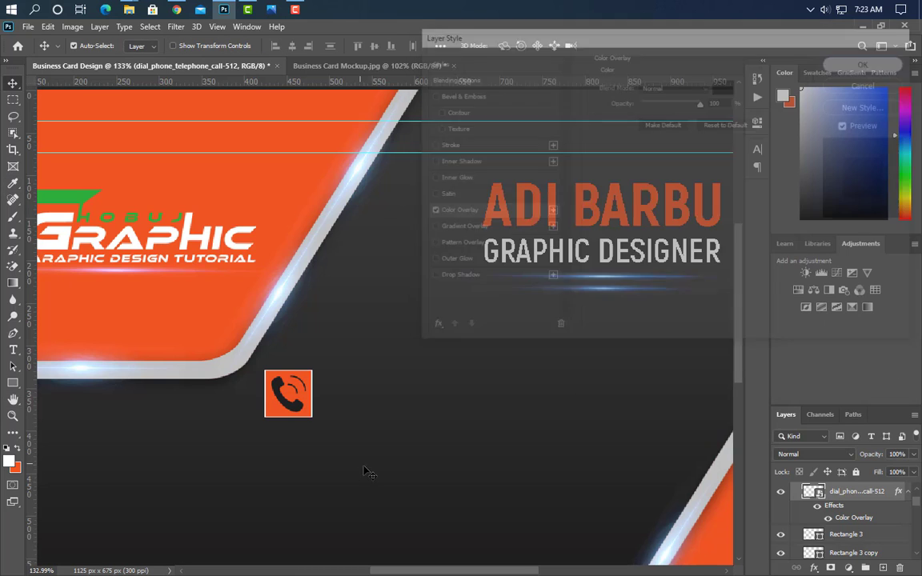
# Type the first phone number beside the phone badge and set it to SemiBold.
pyautogui.click(335, 400)
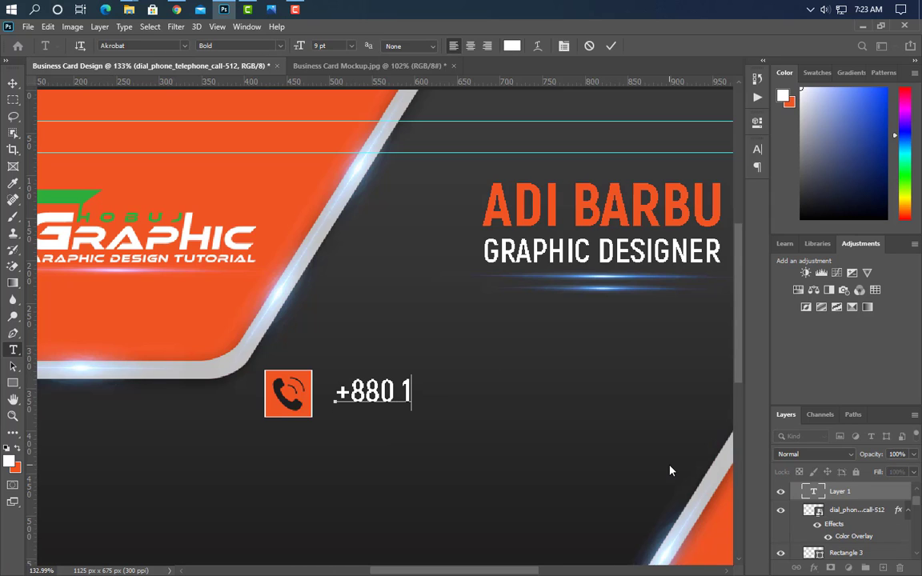
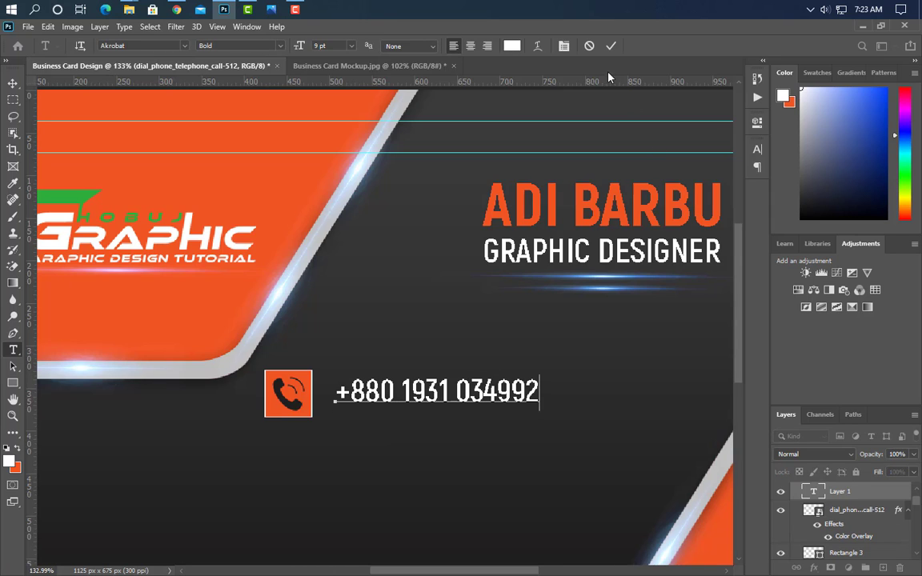
pyautogui.click(610, 46)
pyautogui.click(757, 149)
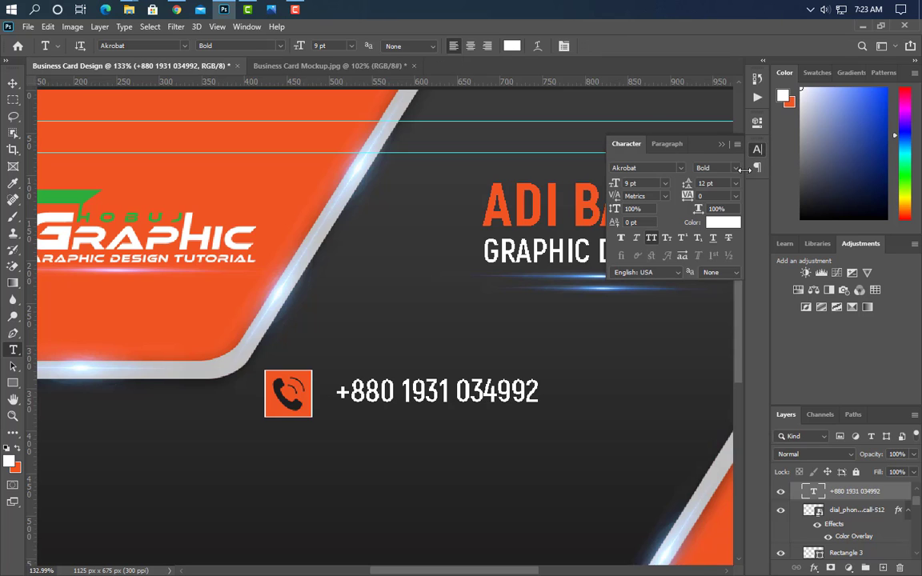
pyautogui.click(736, 168)
pyautogui.click(725, 213)
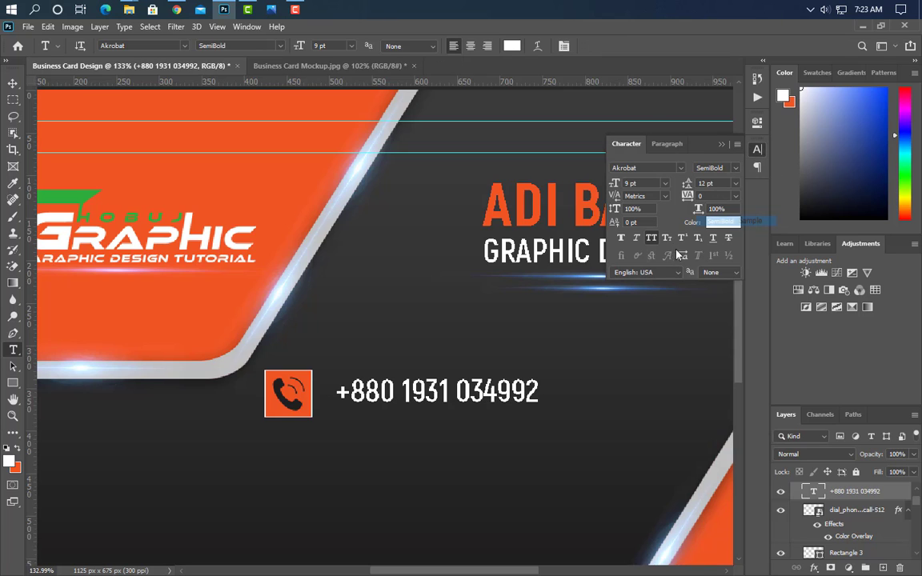
pyautogui.click(722, 144)
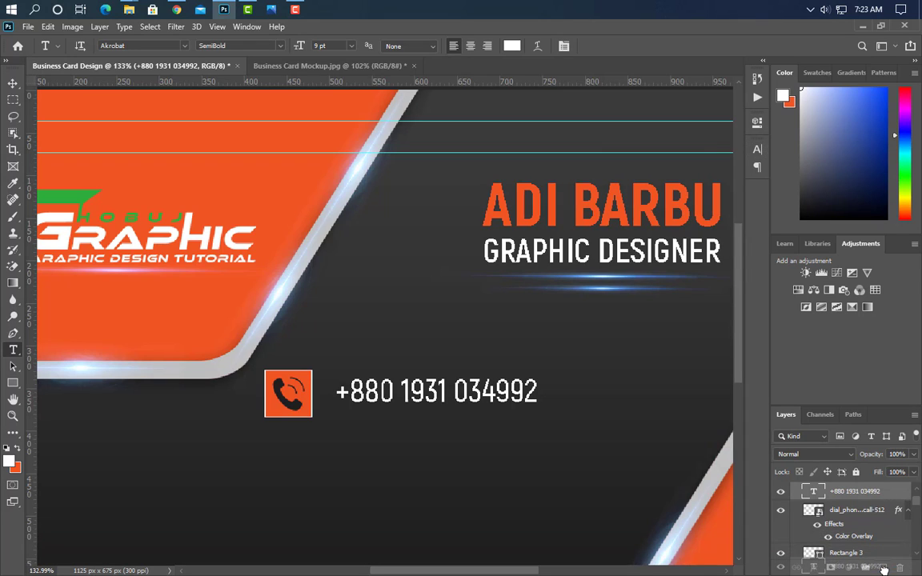
# Duplicate the phone number line, move it down, and change its digits to the second number.
pyautogui.hotkey('ctrl', 'j')
pyautogui.click(13, 85)
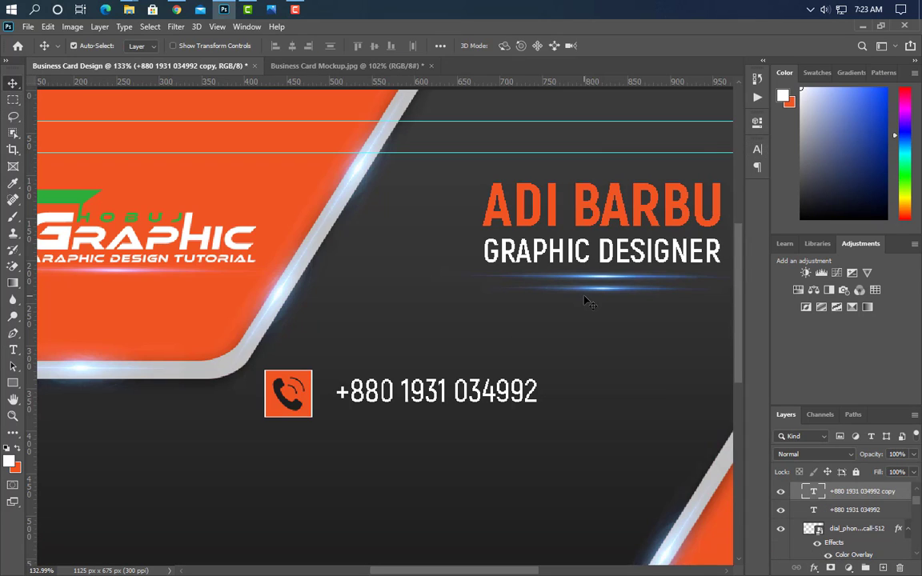
pyautogui.press('Down')
pyautogui.press('Down')
pyautogui.press('Down')
pyautogui.press('Down')
pyautogui.press('Down')
pyautogui.press('Down')
pyautogui.press('Down')
pyautogui.press('Down')
pyautogui.press('Down')
pyautogui.press('Down')
pyautogui.press('Down')
pyautogui.press('Down')
pyautogui.press('Down')
pyautogui.press('Down')
pyautogui.press('Down')
pyautogui.press('Down')
pyautogui.press('Down')
pyautogui.press('Down')
pyautogui.press('Down')
pyautogui.press('Down')
pyautogui.press('Down')
pyautogui.press('Down')
pyautogui.press('Down')
pyautogui.press('Down')
pyautogui.press('Down')
pyautogui.press('Down')
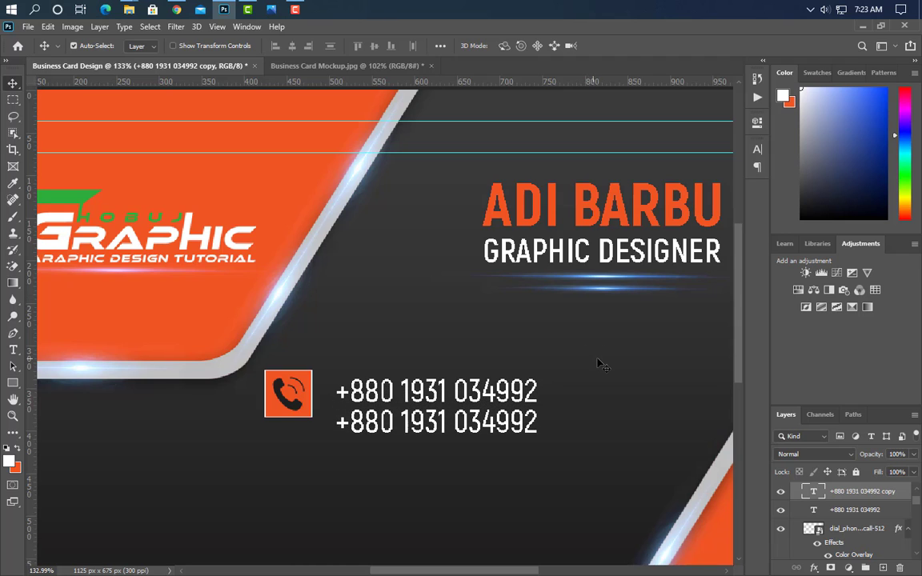
pyautogui.click(13, 350)
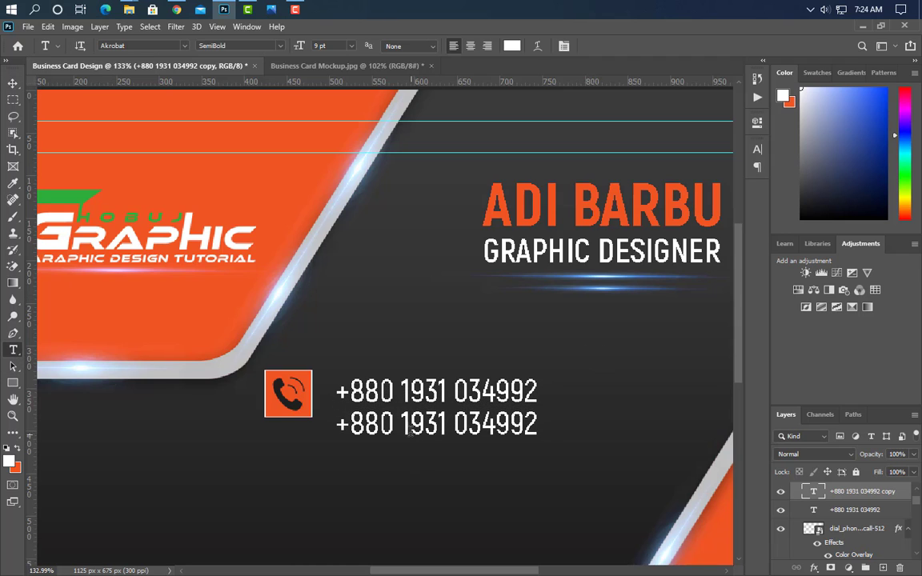
pyautogui.moveTo(403, 425); pyautogui.dragTo(536, 425)
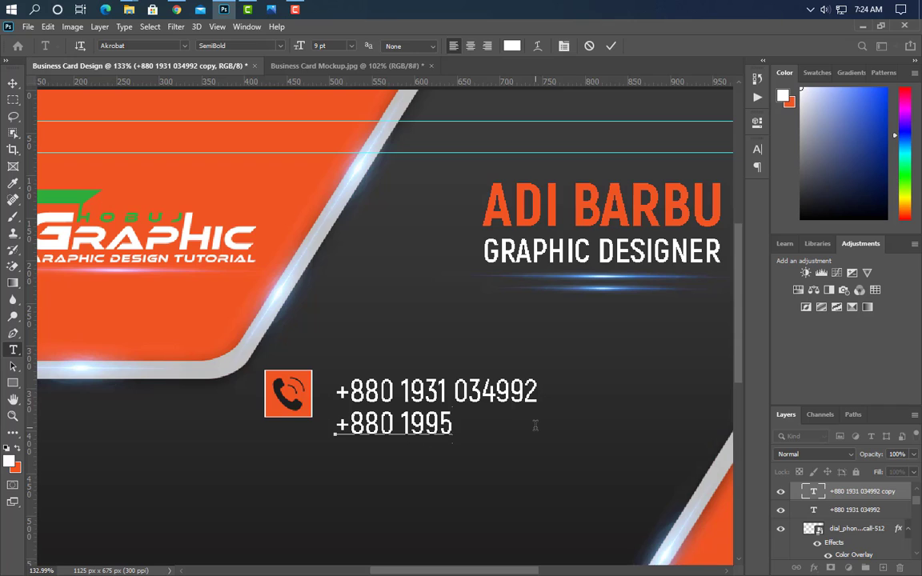
pyautogui.click(612, 47)
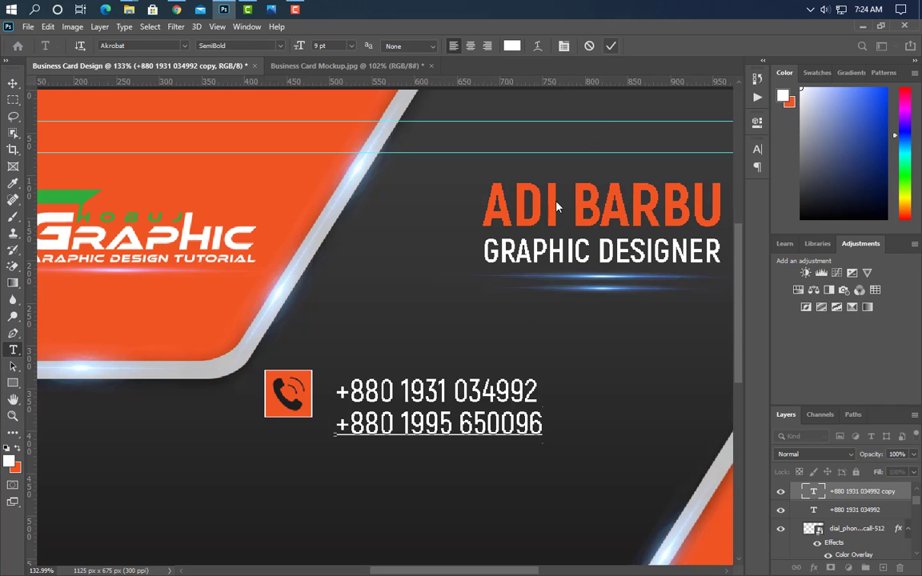
# Set tracking to 40 on both phone number layers.
pyautogui.keyDown('shift'); pyautogui.click(879, 513); pyautogui.keyUp('shift')
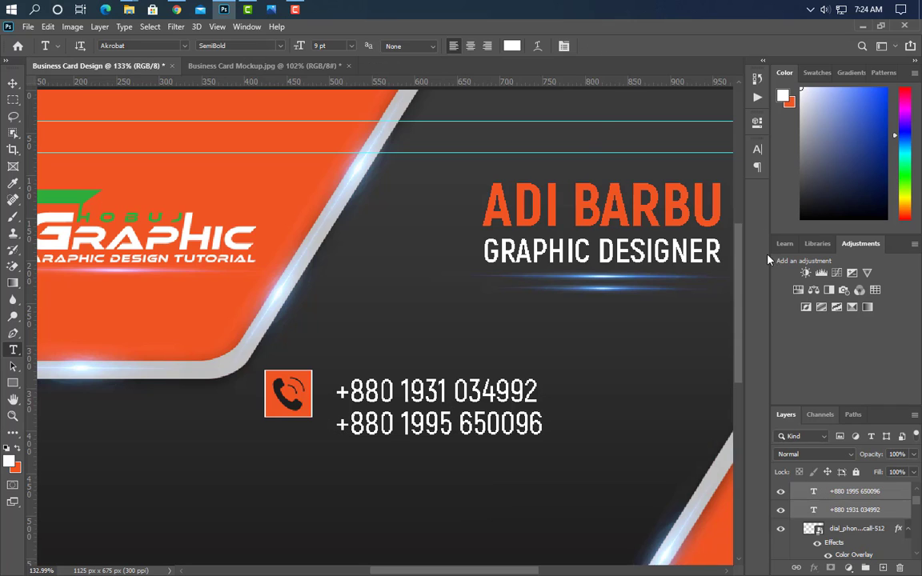
pyautogui.click(757, 149)
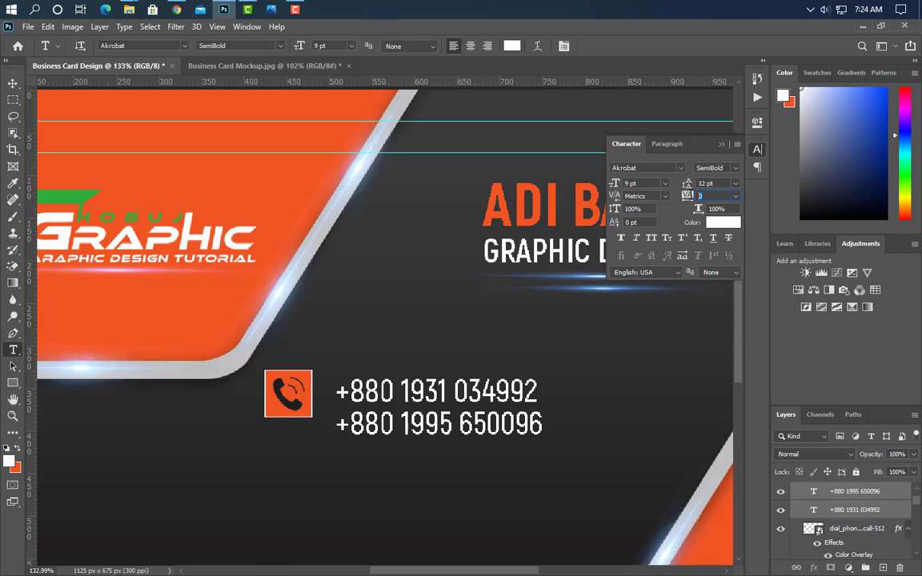
pyautogui.press('Return')
pyautogui.click(722, 144)
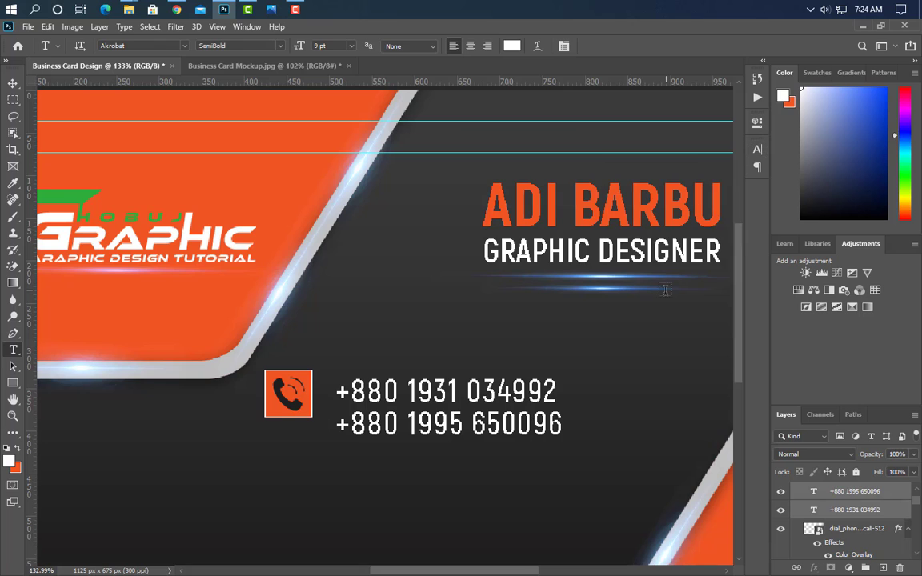